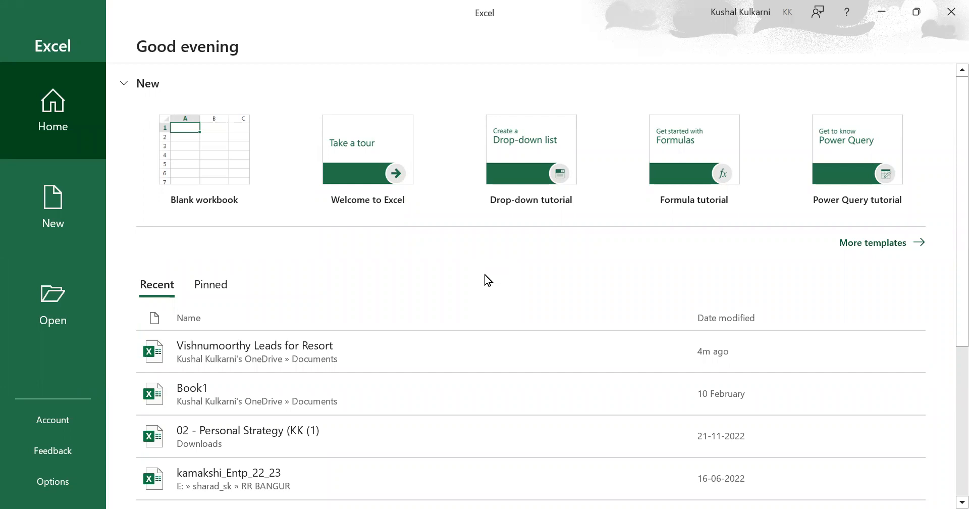
Step: Create a new blank workbook
{"action": "key", "text": "Return"}
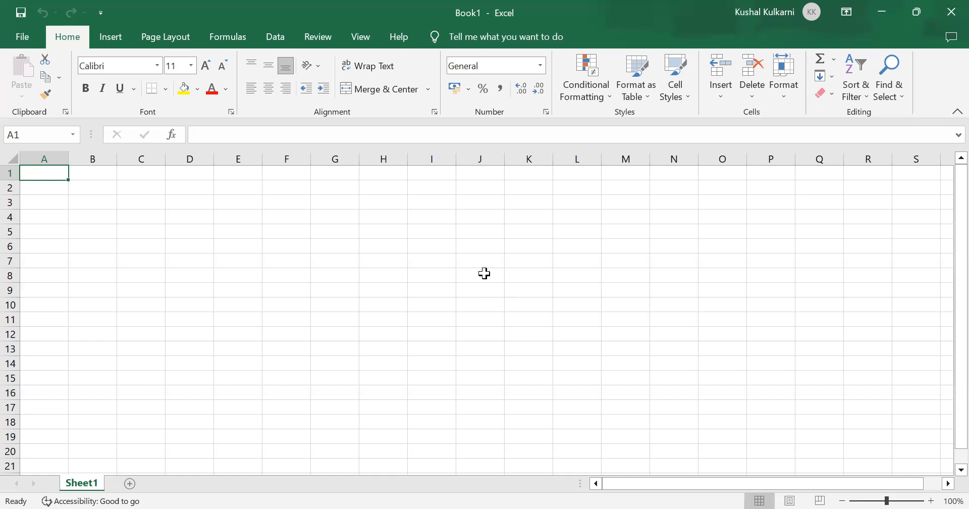
{"action": "key", "text": "Down"}
{"action": "key", "text": "Right"}
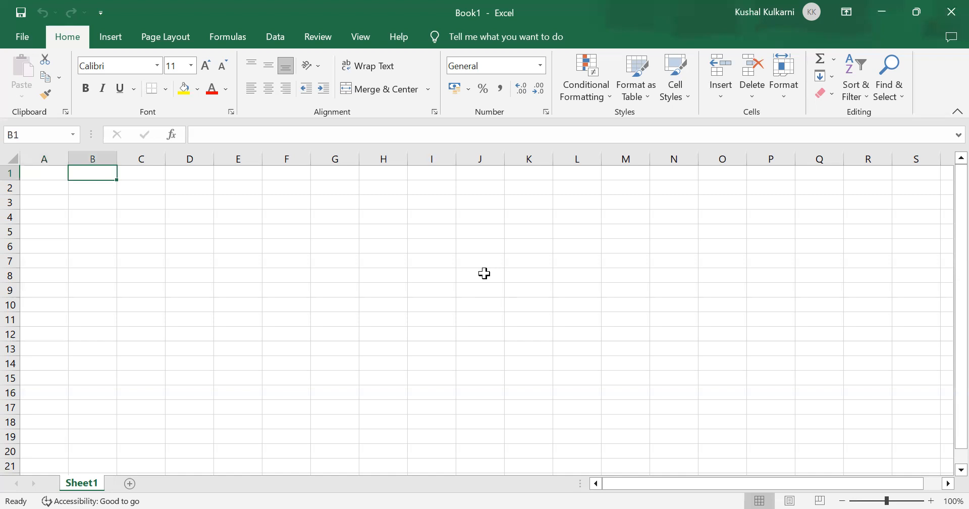
{"action": "key", "text": "Down"}
{"action": "key", "text": "Down"}
{"action": "key", "text": "Down"}
{"action": "key", "text": "Down"}
{"action": "key", "text": "Down"}
{"action": "key", "text": "Down"}
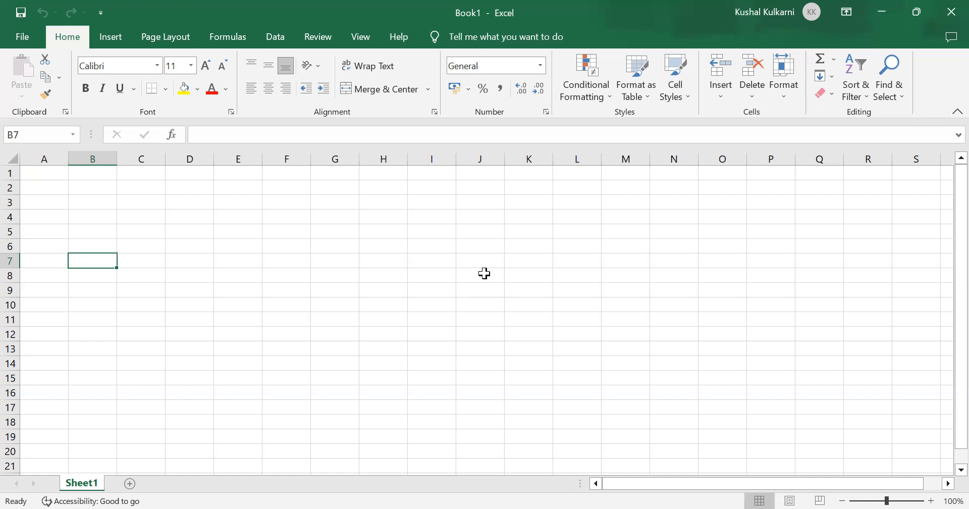
{"action": "key", "text": "Left"}
{"action": "key", "text": "Up"}
{"action": "key", "text": "Up"}
{"action": "key", "text": "Up"}
{"action": "key", "text": "Up"}
{"action": "key", "text": "Up"}
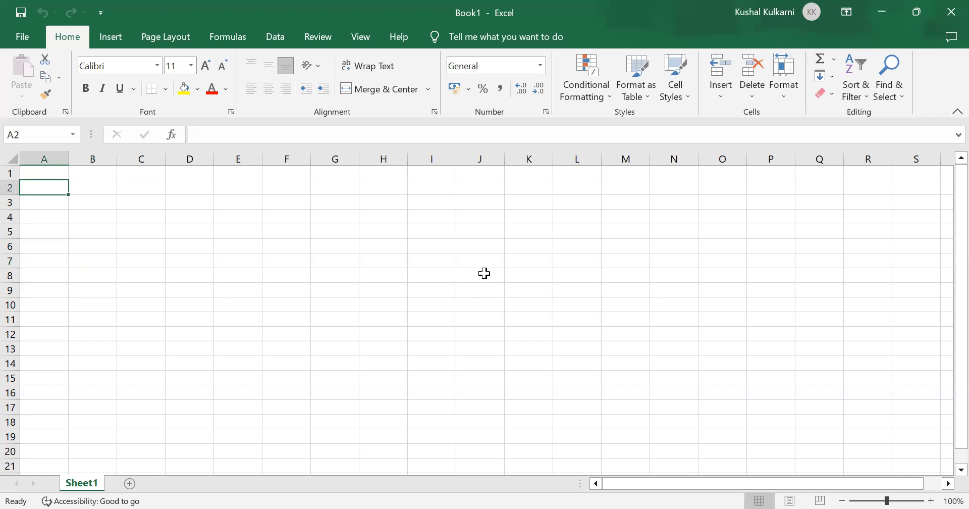
{"action": "key", "text": "Up"}
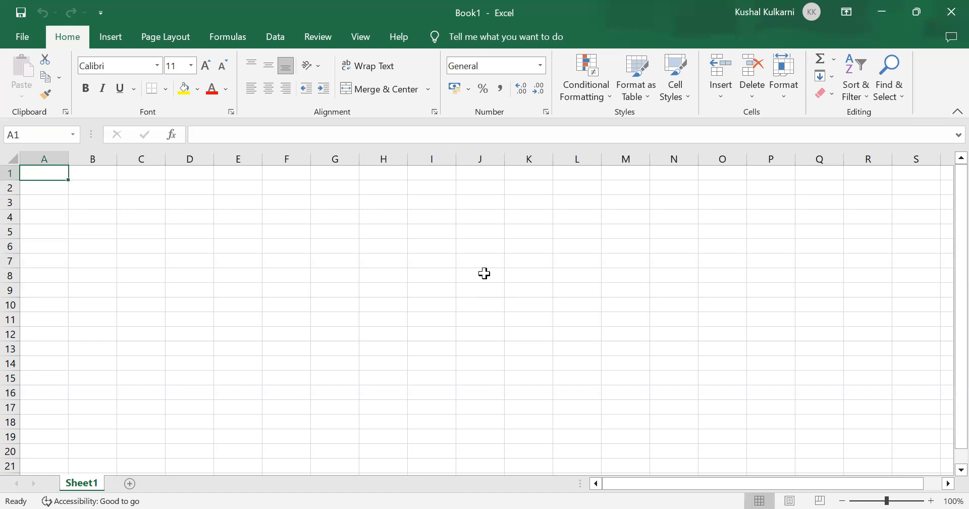
Step: Enter the column header "SEERIAL #" in cell A1
{"action": "type", "text": "SE"}
{"action": "key", "text": "BackSpace"}
{"action": "key", "text": "BackSpace"}
{"action": "type", "text": "SE"}
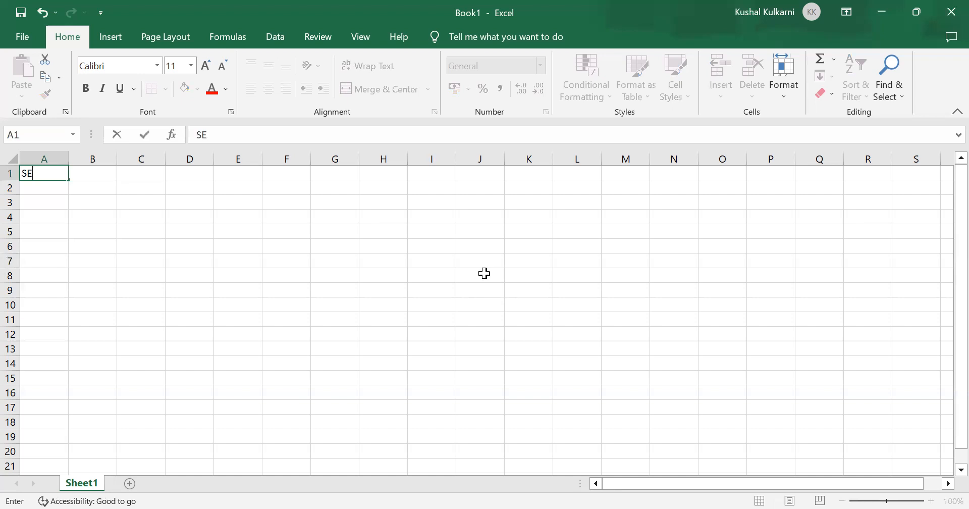
{"action": "type", "text": "ERIAL @"}
{"action": "key", "text": "BackSpace"}
{"action": "type", "text": "#"}
{"action": "key", "text": "Return"}
Step: Enter the alternative serial number header "SL No." in cell B1
{"action": "key", "text": "Right"}
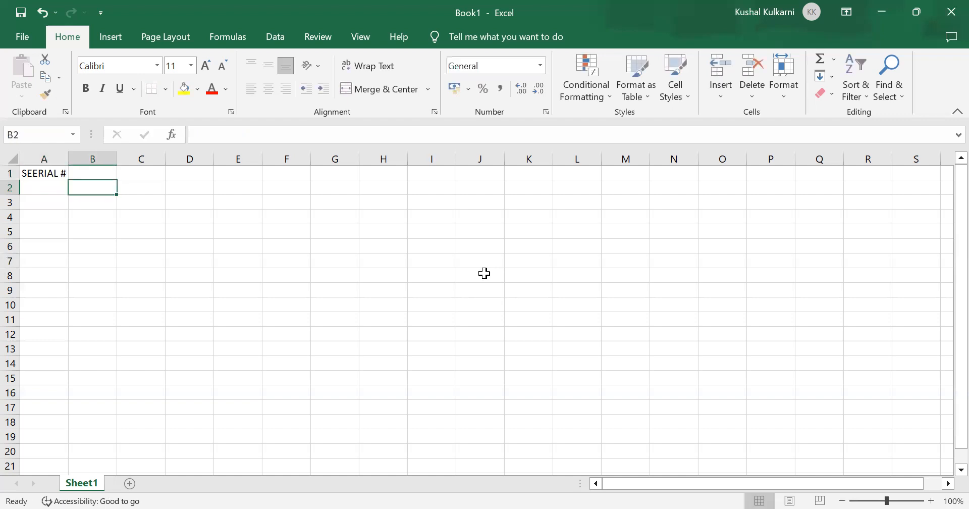
{"action": "key", "text": "Up"}
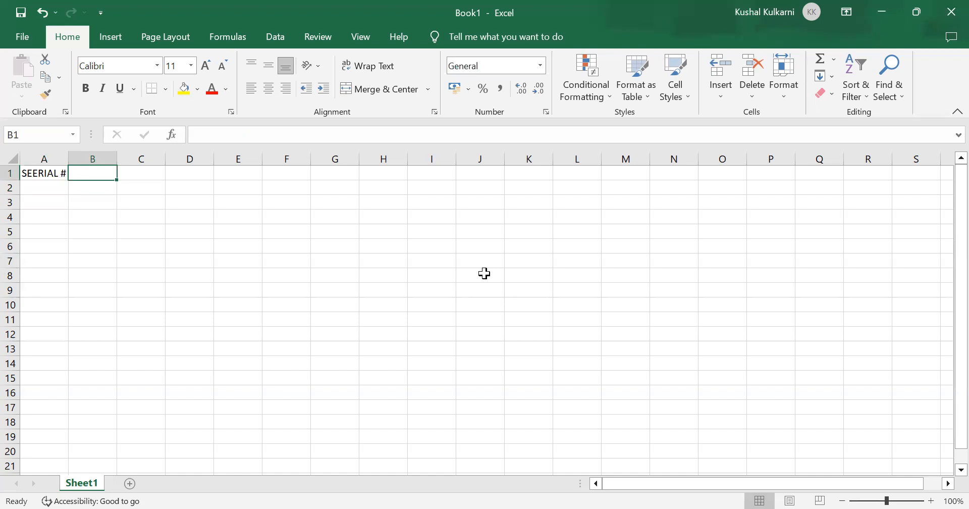
{"action": "type", "text": "S"}
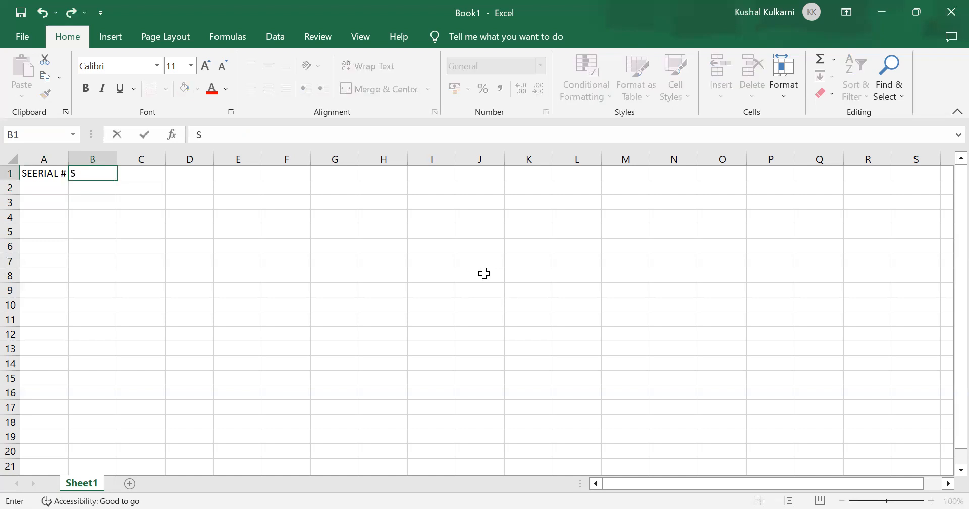
{"action": "type", "text": "L No."}
{"action": "key", "text": "Return"}
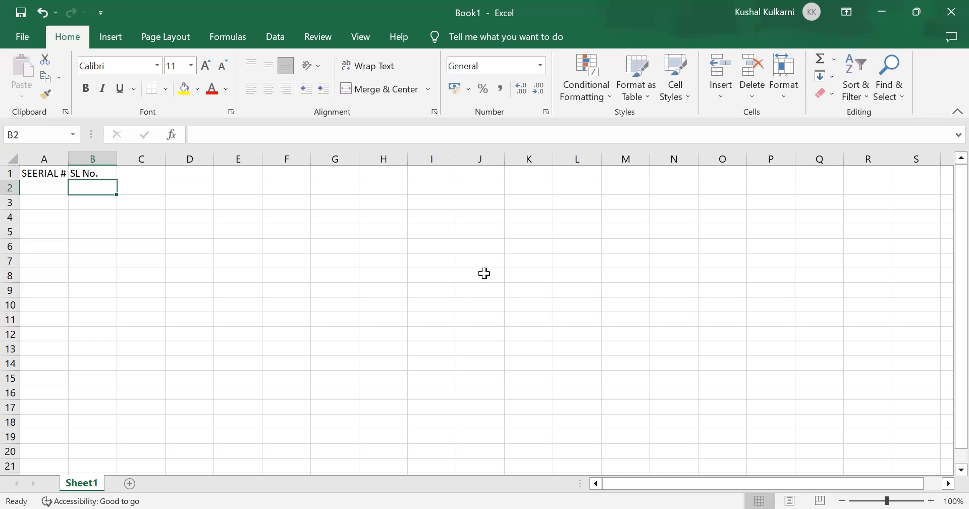
Step: Clear the "SL No." header from cell B1
{"action": "key", "text": "Up"}
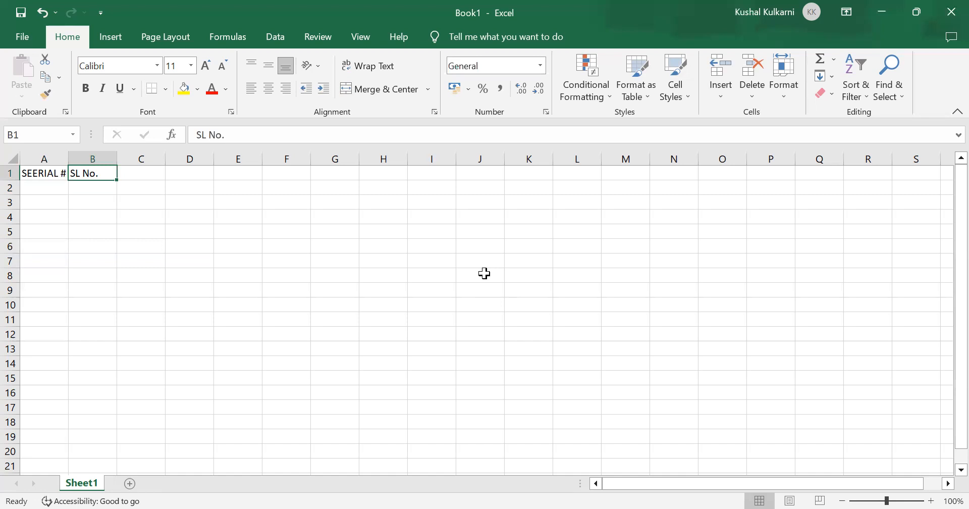
{"action": "key", "text": "Down"}
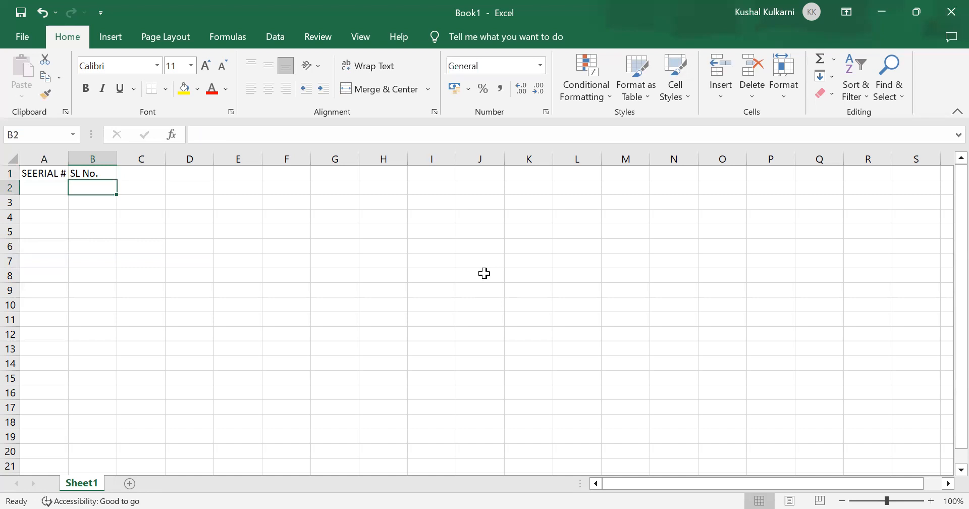
{"action": "key", "text": "Up"}
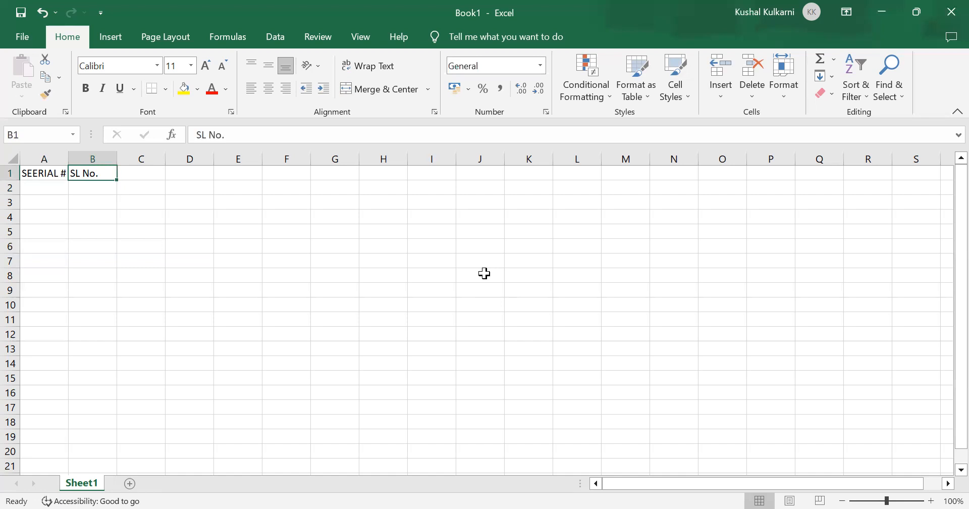
{"action": "key", "text": "Right"}
{"action": "key", "text": "Left"}
{"action": "key", "text": "Left"}
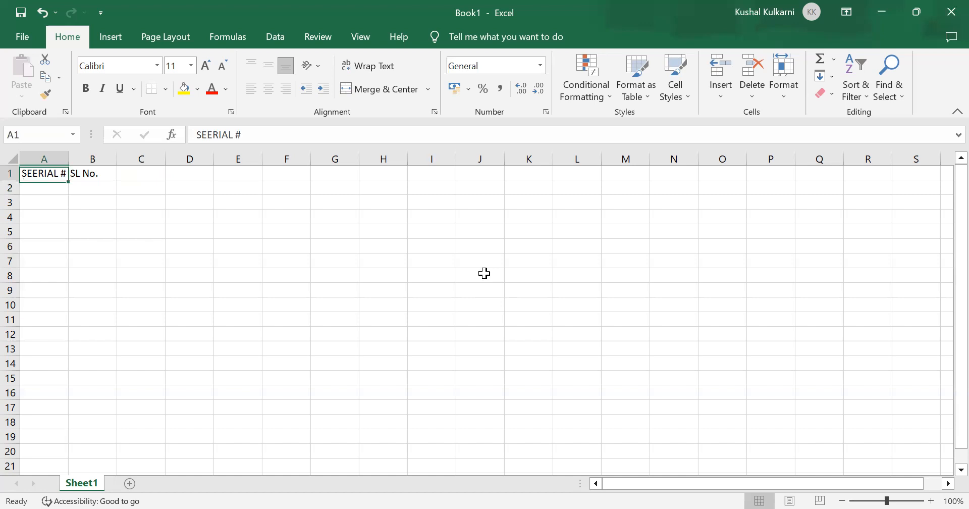
{"action": "key", "text": "Right"}
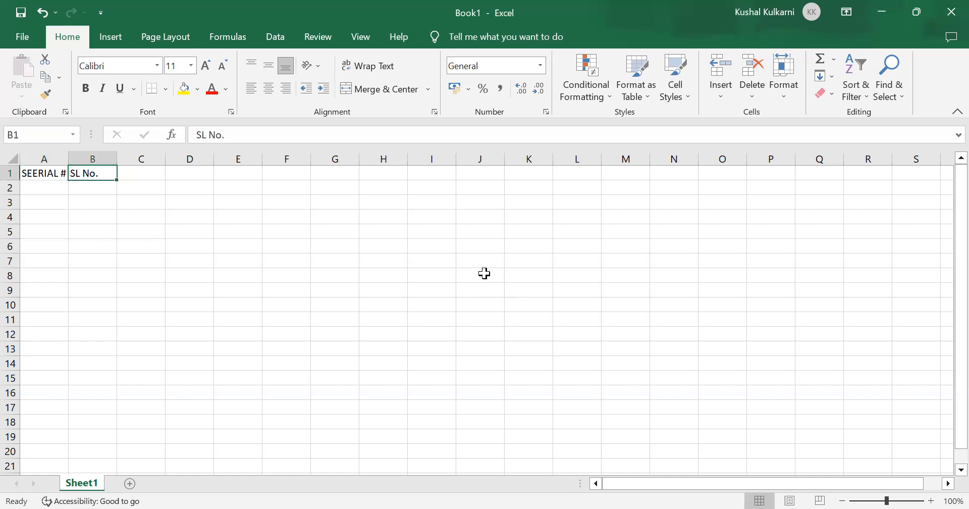
{"action": "key", "text": "Delete"}
Step: Enter the column header "PARTICULARS" in cell B1
{"action": "key", "text": "Left"}
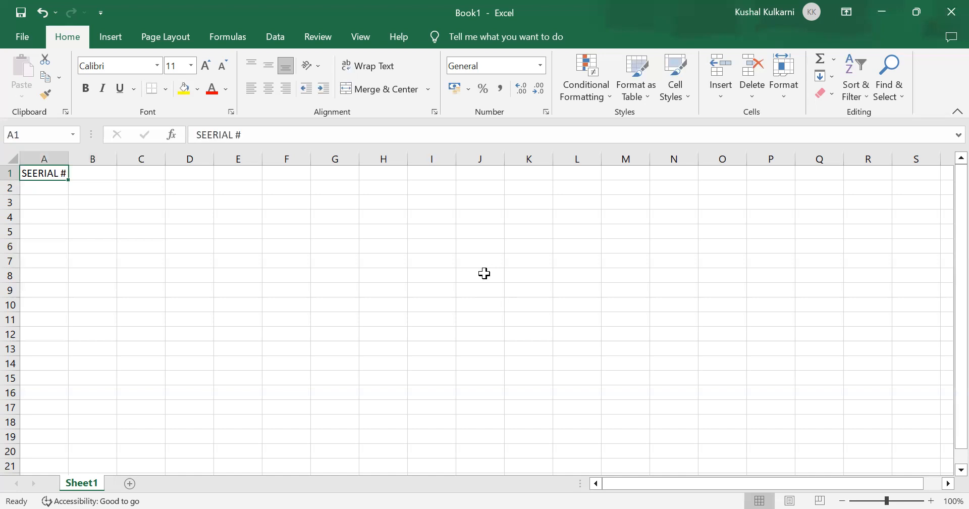
{"action": "key", "text": "Right"}
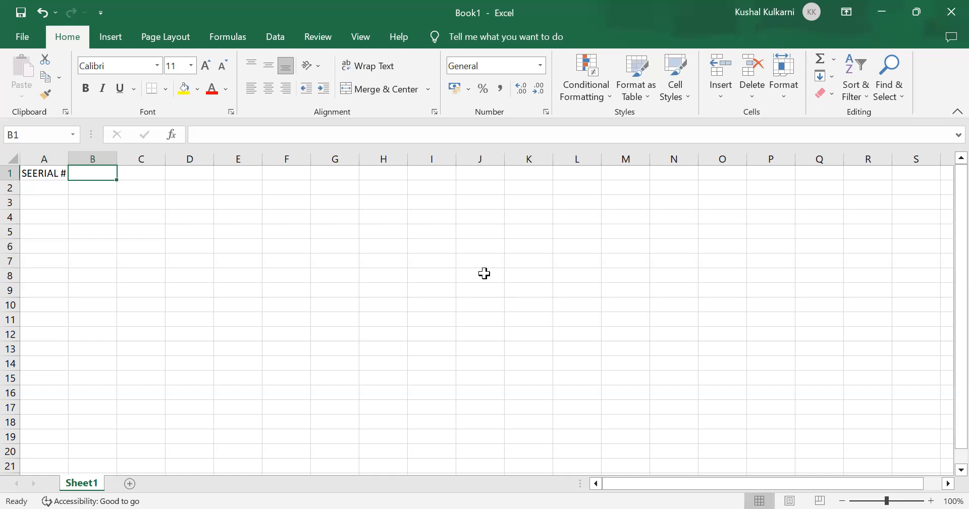
{"action": "type", "text": "PARTI"}
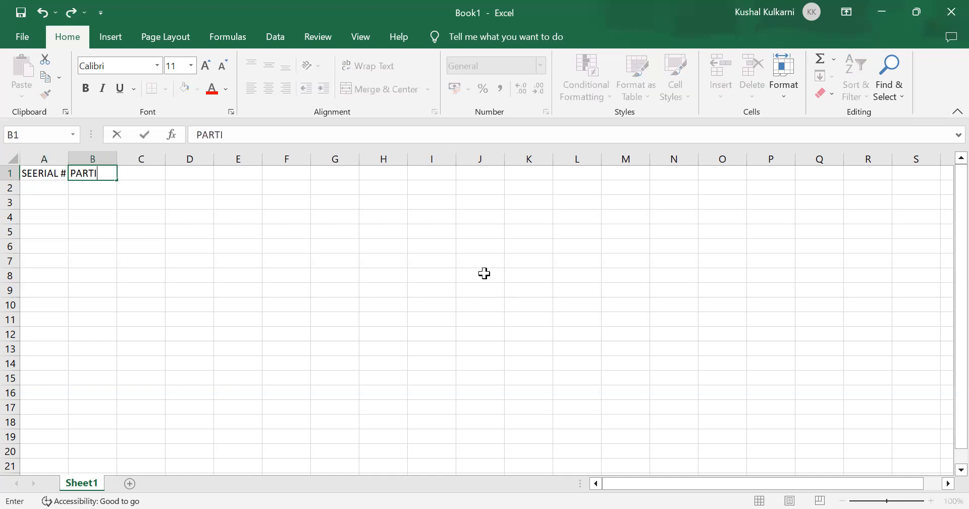
{"action": "type", "text": "CULARS"}
{"action": "key", "text": "ctrl+Return"}
Step: Enter the column header "AMOUNT IN RUPEES" in cell C1
{"action": "key", "text": "Tab"}
{"action": "type", "text": "AMOUNT I"}
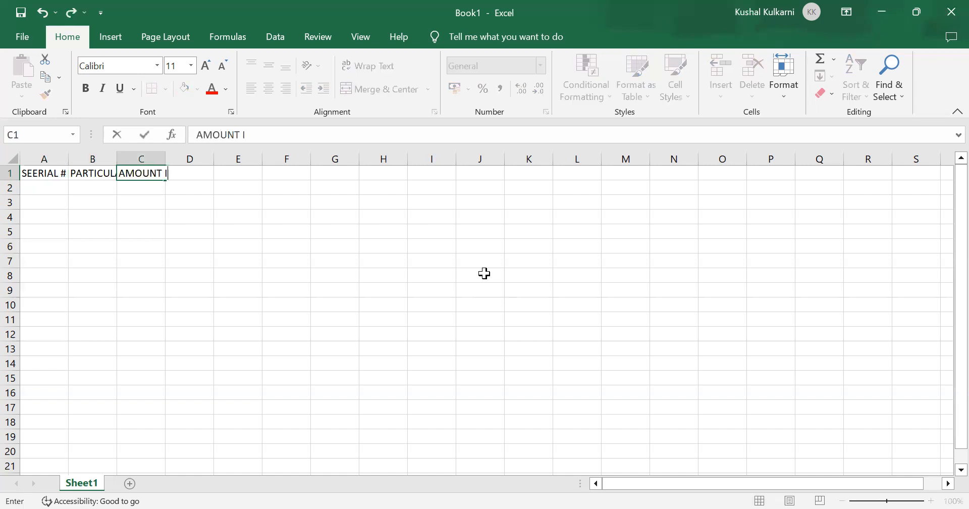
{"action": "type", "text": "N RUO"}
{"action": "key", "text": "BackSpace"}
{"action": "type", "text": "PWW"}
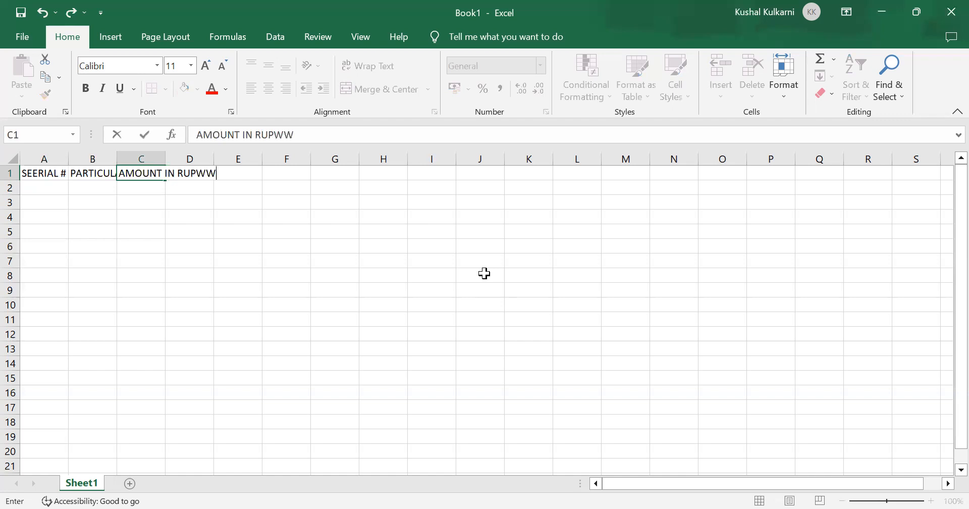
{"action": "key", "text": "BackSpace"}
{"action": "key", "text": "BackSpace"}
{"action": "key", "text": "BackSpace"}
{"action": "key", "text": "BackSpace"}
{"action": "key", "text": "BackSpace"}
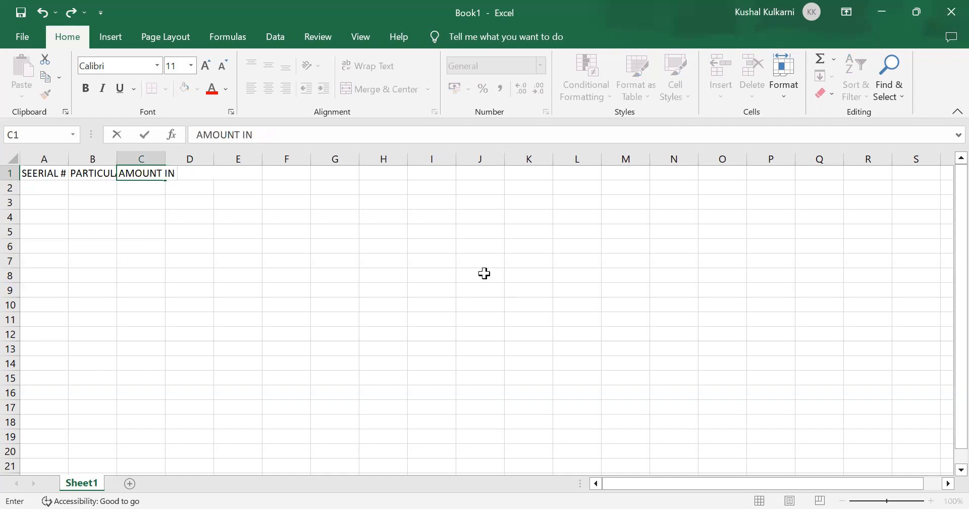
{"action": "type", "text": "RUPEES"}
{"action": "key", "text": "ctrl+Return"}
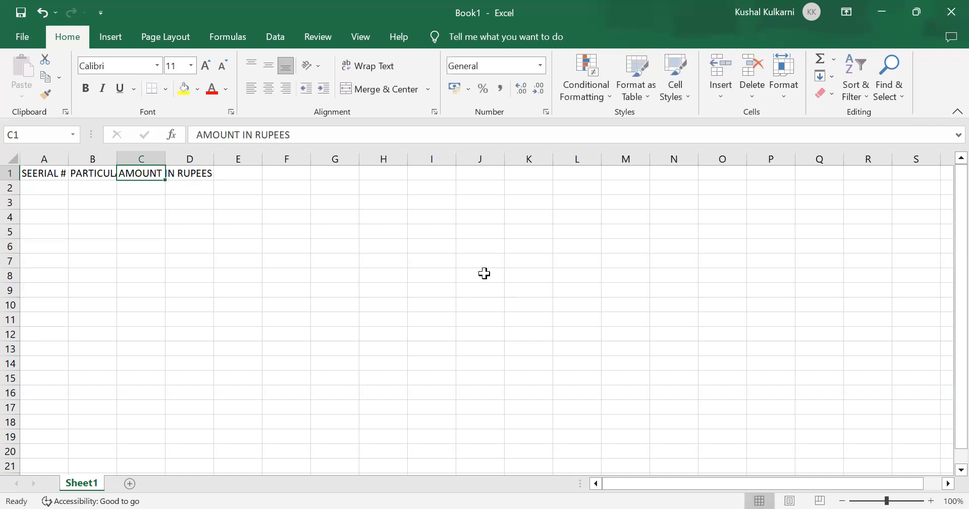
Step: Enter the column header "REMARKS" in cell D1
{"action": "key", "text": "Right"}
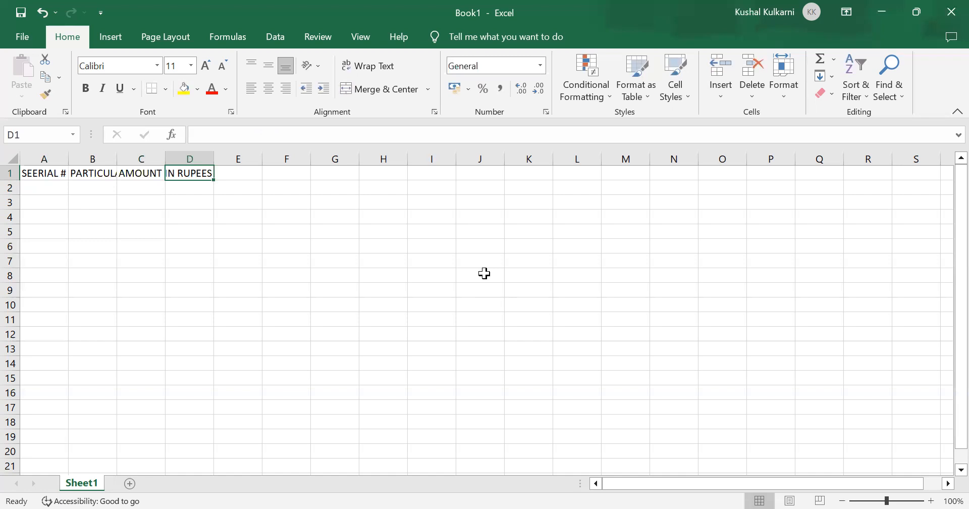
{"action": "type", "text": "REMARKS"}
{"action": "key", "text": "Return"}
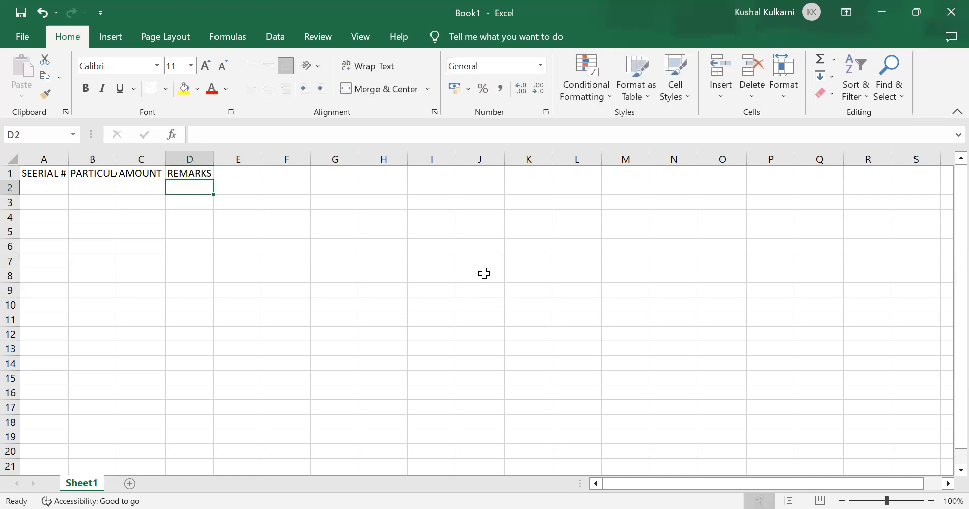
Step: Review the full header texts of cells A1 through D1 one by one
{"action": "key", "text": "Up"}
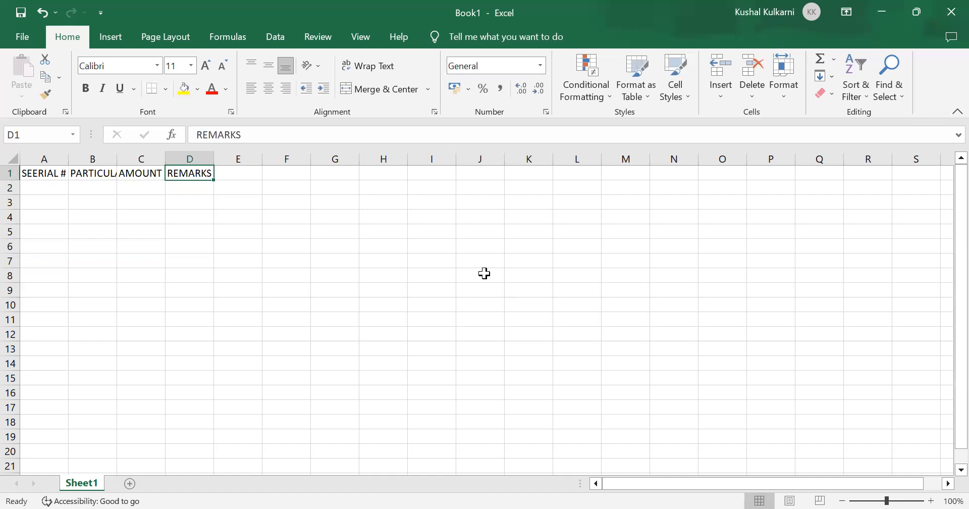
{"action": "key", "text": "Left"}
{"action": "key", "text": "Left"}
{"action": "key", "text": "Left"}
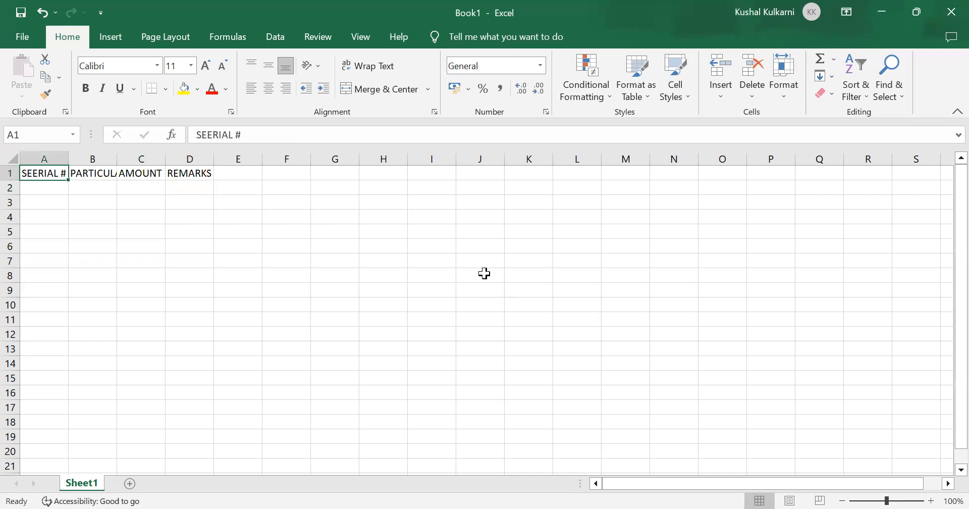
{"action": "key", "text": "Right"}
{"action": "key", "text": "Right"}
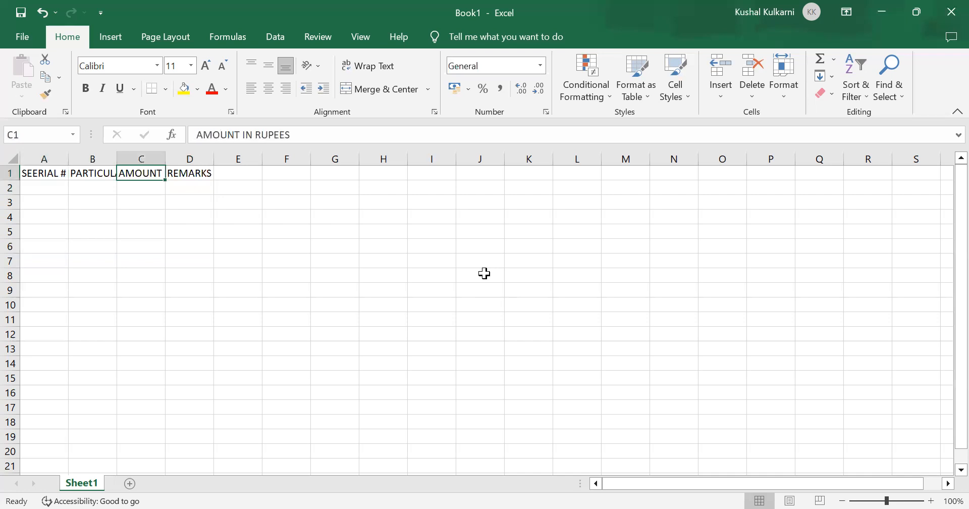
{"action": "key", "text": "Right"}
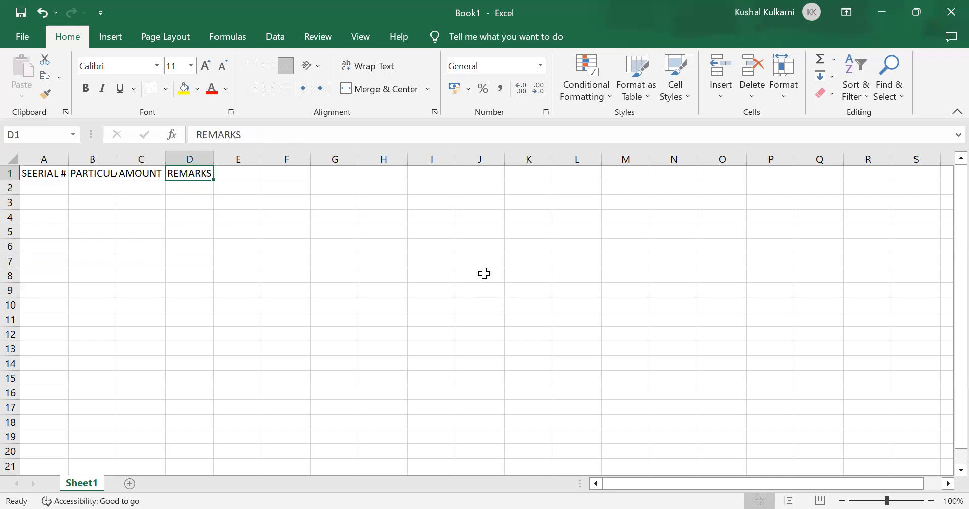
Step: Start the serial numbers with 1 in cell A2 and the formula =A2+1 in cell A3
{"action": "key", "text": "Return"}
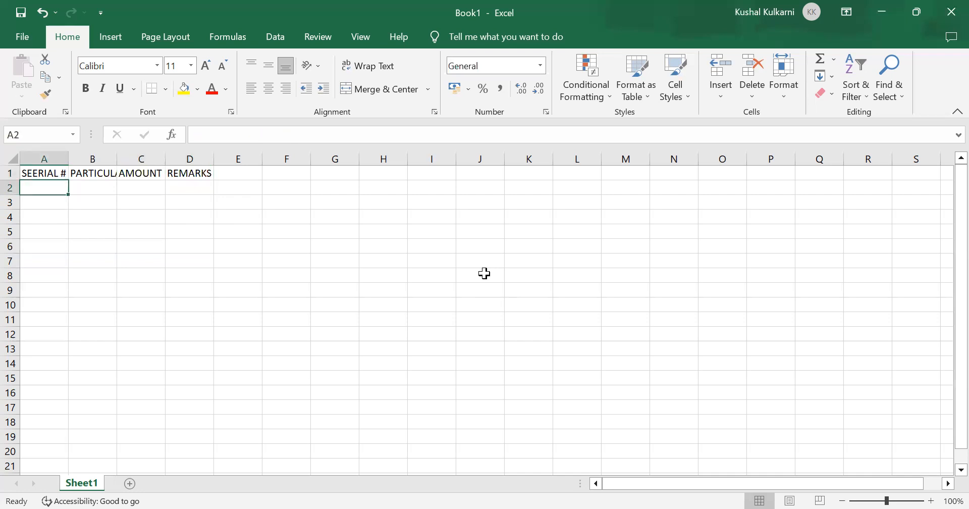
{"action": "type", "text": "1"}
{"action": "key", "text": "Return"}
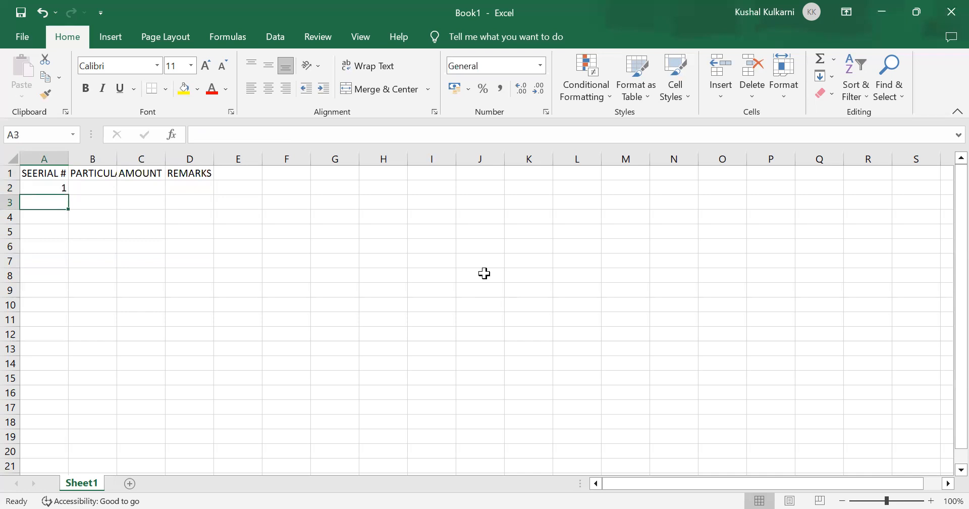
{"action": "type", "text": "="}
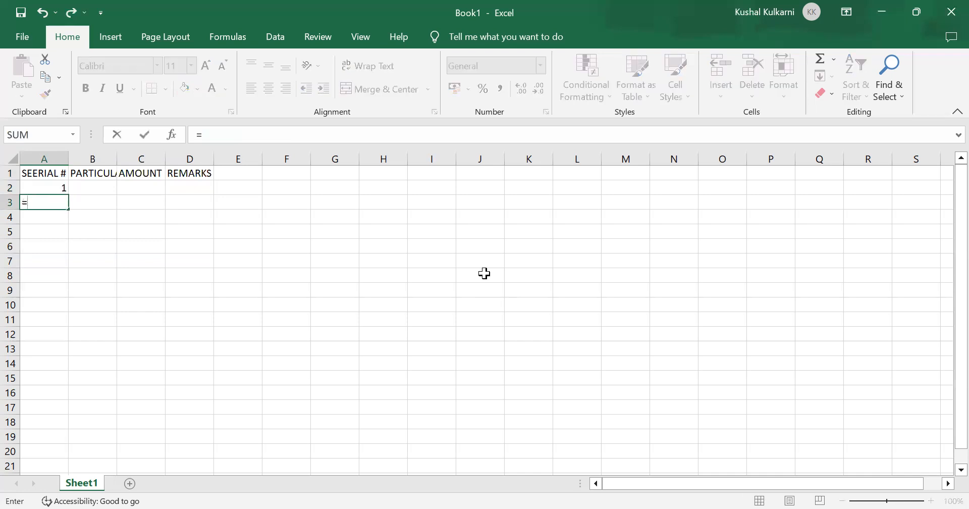
{"action": "key", "text": "Up"}
{"action": "type", "text": "+"}
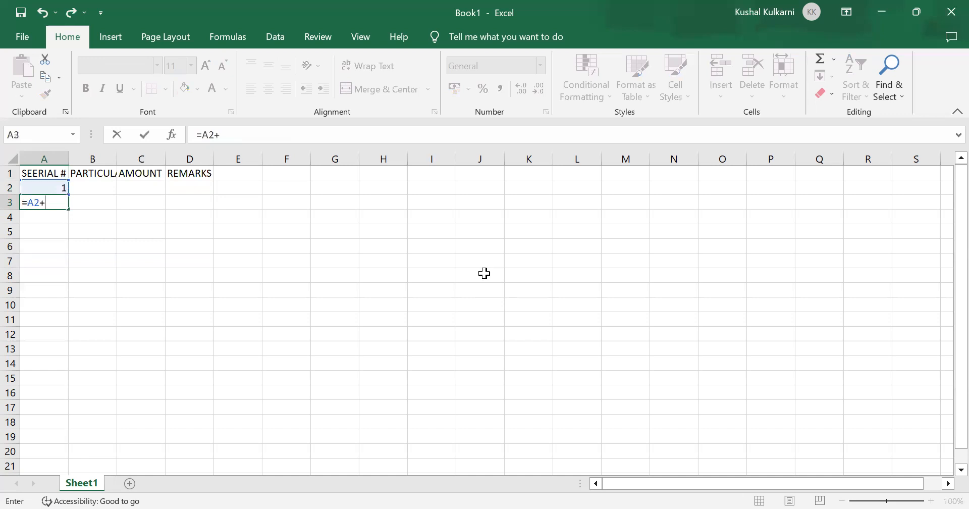
{"action": "type", "text": "1"}
{"action": "key", "text": "Return"}
Step: Copy the serial number formula from cell A3 into cells A4 through A12
{"action": "key", "text": "Up"}
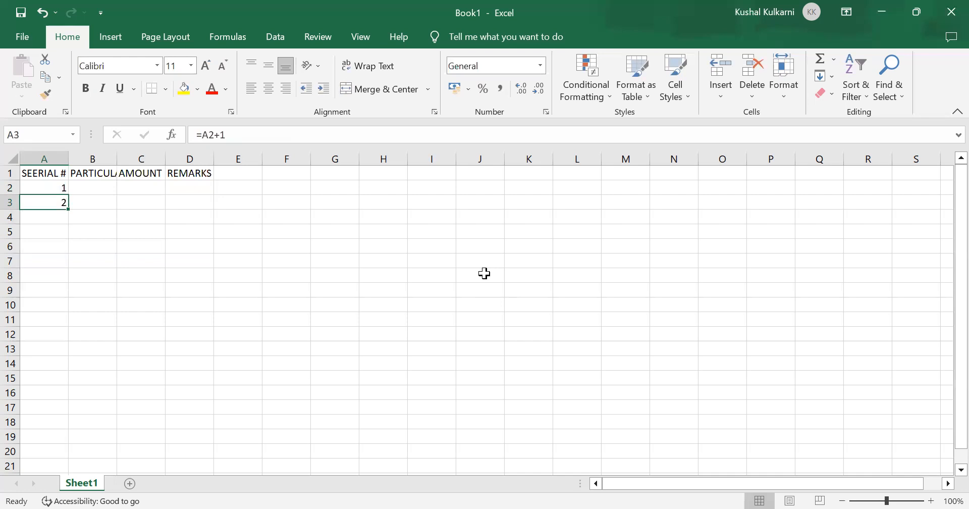
{"action": "key", "text": "ctrl+c"}
{"action": "key", "text": "Down"}
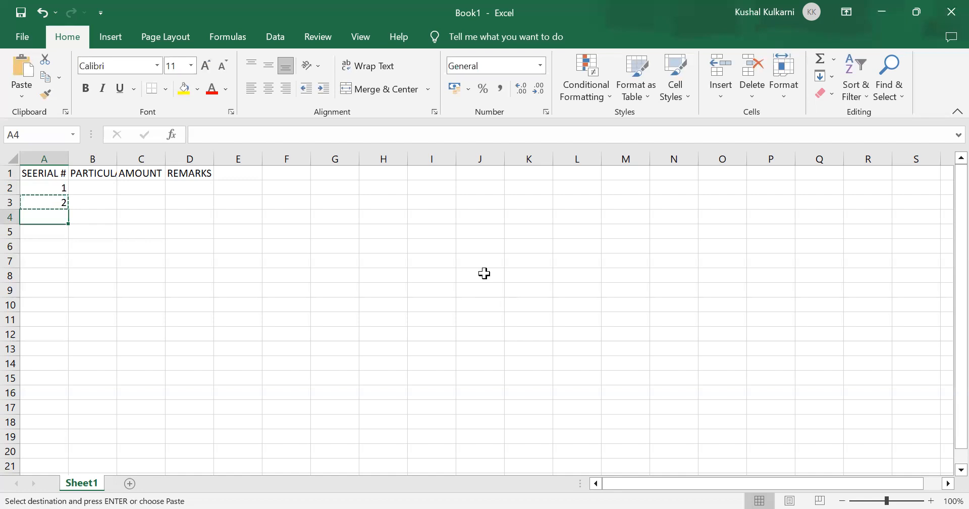
{"action": "key", "text": "shift+Down"}
{"action": "key", "text": "shift+Down"}
{"action": "key", "text": "shift+Down"}
{"action": "key", "text": "shift+Down"}
{"action": "key", "text": "shift+Down"}
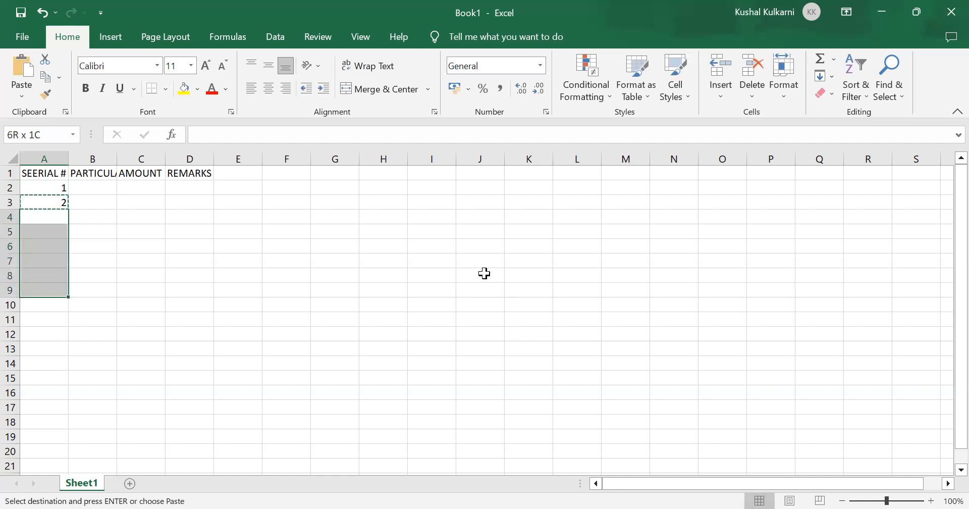
{"action": "key", "text": "shift+Down"}
{"action": "key", "text": "shift+Down"}
{"action": "key", "text": "Return"}
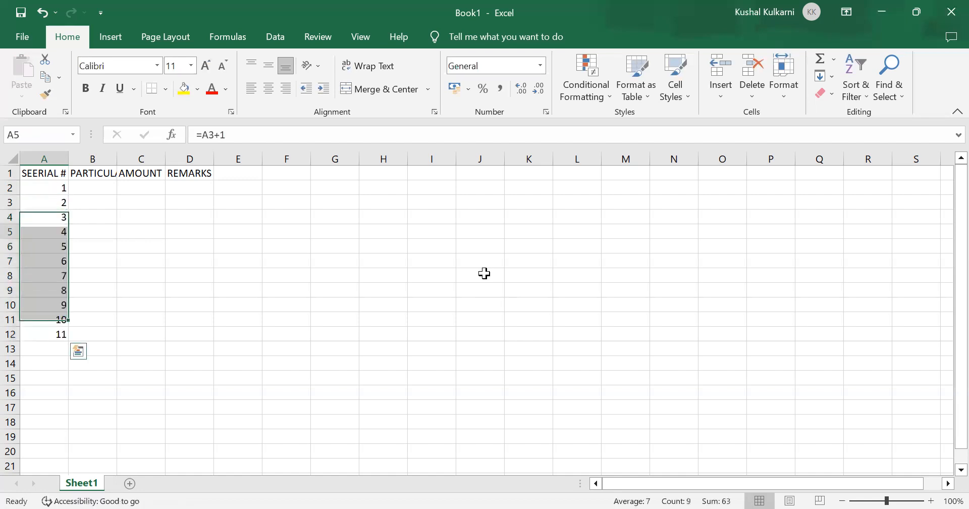
Step: Check the copied serial number formulas cell by cell from A4 down to A11
{"action": "key", "text": "Up"}
{"action": "key", "text": "Down"}
{"action": "key", "text": "Down"}
{"action": "key", "text": "Down"}
{"action": "key", "text": "Down"}
{"action": "key", "text": "Down"}
{"action": "key", "text": "Down"}
{"action": "key", "text": "Down"}
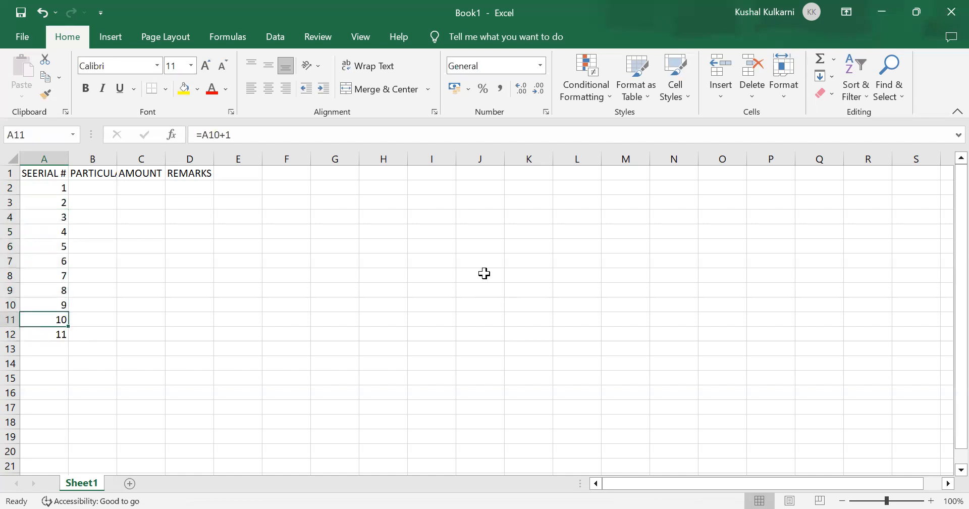
Step: Enter the particulars A, S and DG in cells B2 through B4
{"action": "key", "text": "Right"}
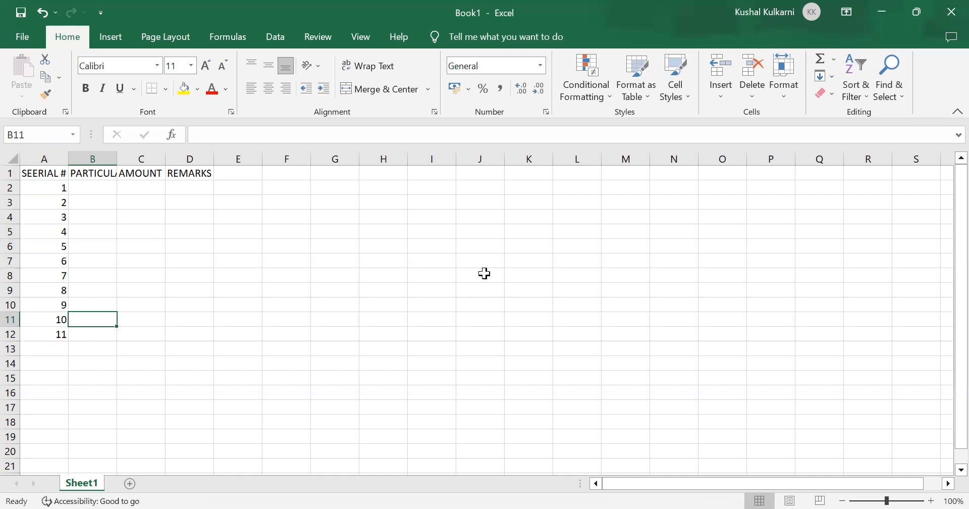
{"action": "key", "text": "Up"}
{"action": "key", "text": "Up"}
{"action": "key", "text": "Up"}
{"action": "key", "text": "Up"}
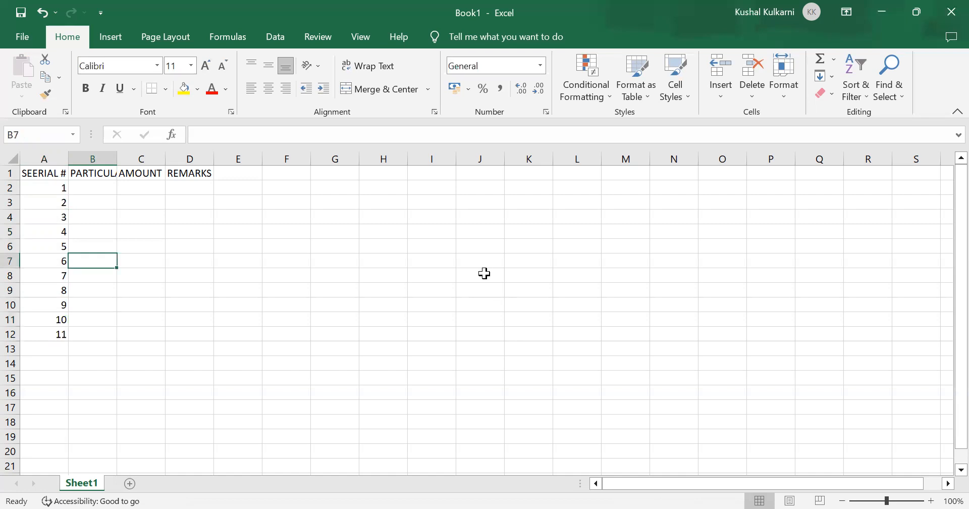
{"action": "key", "text": "ctrl+Home"}
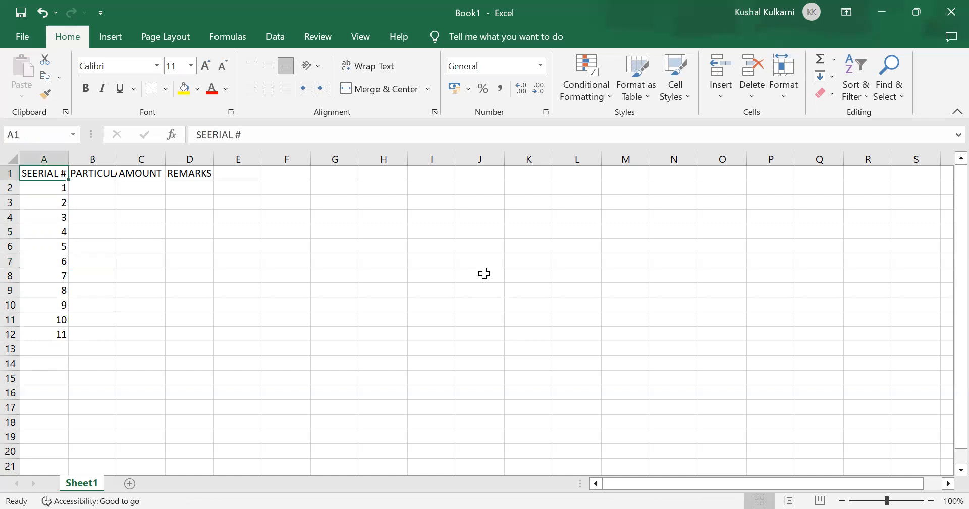
{"action": "key", "text": "Right"}
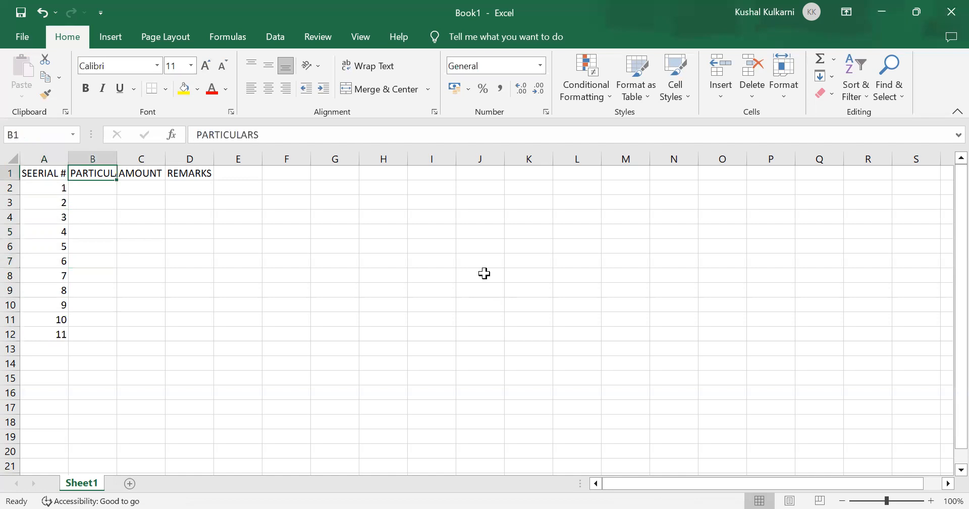
{"action": "key", "text": "Down"}
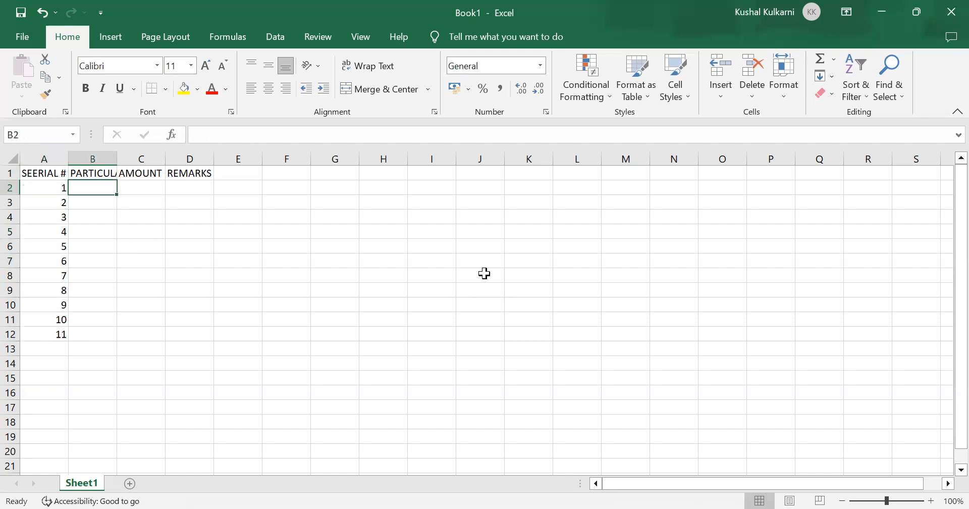
{"action": "key", "text": "F2"}
{"action": "type", "text": "A"}
{"action": "key", "text": "Return"}
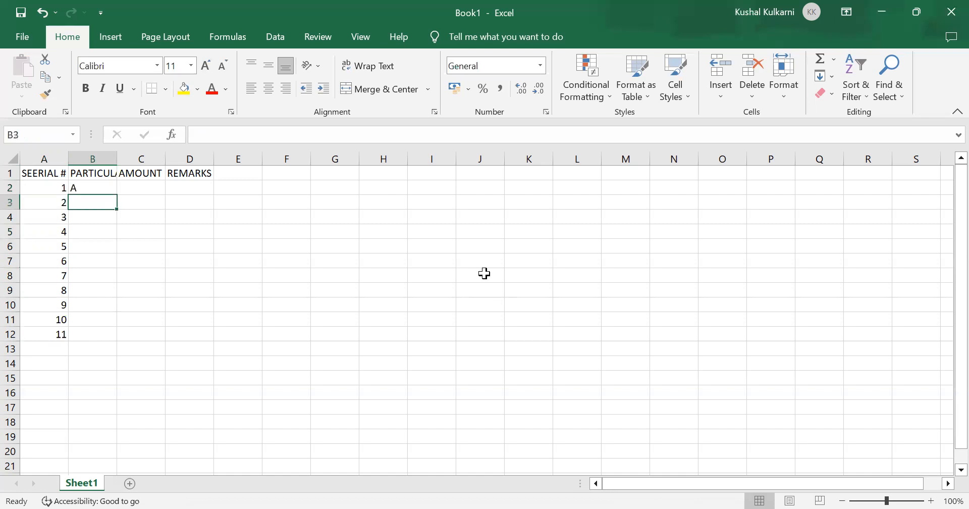
{"action": "type", "text": "S"}
{"action": "key", "text": "Return"}
{"action": "type", "text": "D"}
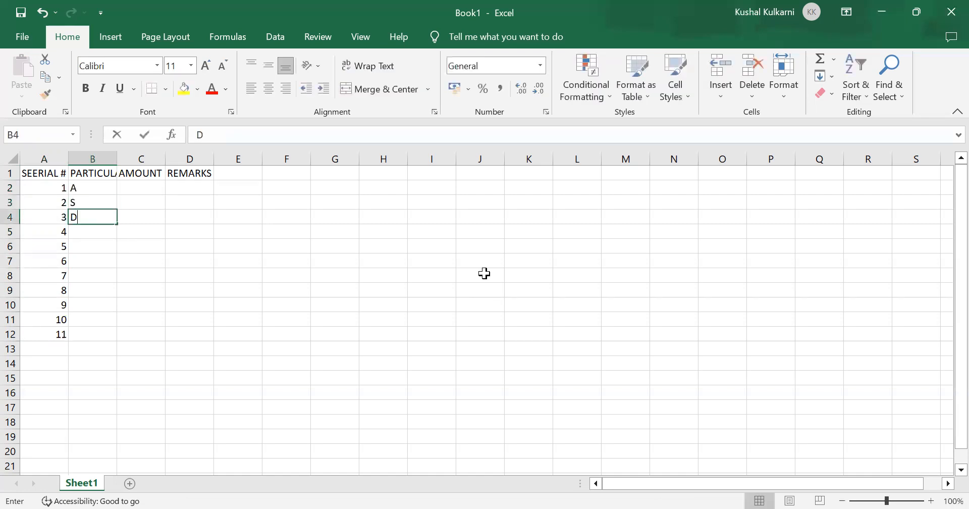
{"action": "type", "text": "G"}
{"action": "key", "text": "Return"}
Step: Enter the particulars H, J, K and L in cells B5 through B8
{"action": "type", "text": "H"}
{"action": "key", "text": "Return"}
{"action": "type", "text": "J"}
{"action": "key", "text": "Return"}
{"action": "type", "text": "K"}
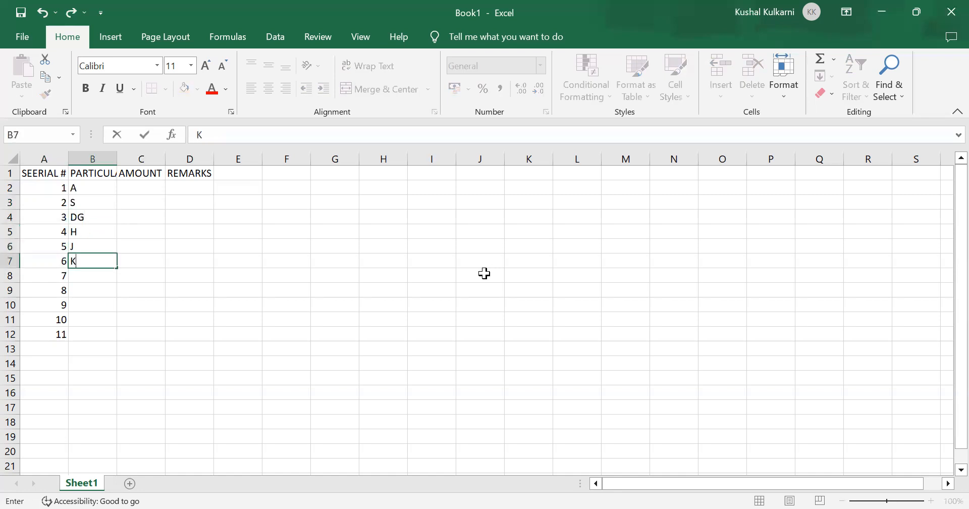
{"action": "key", "text": "Return"}
{"action": "type", "text": "L"}
{"action": "key", "text": "Up"}
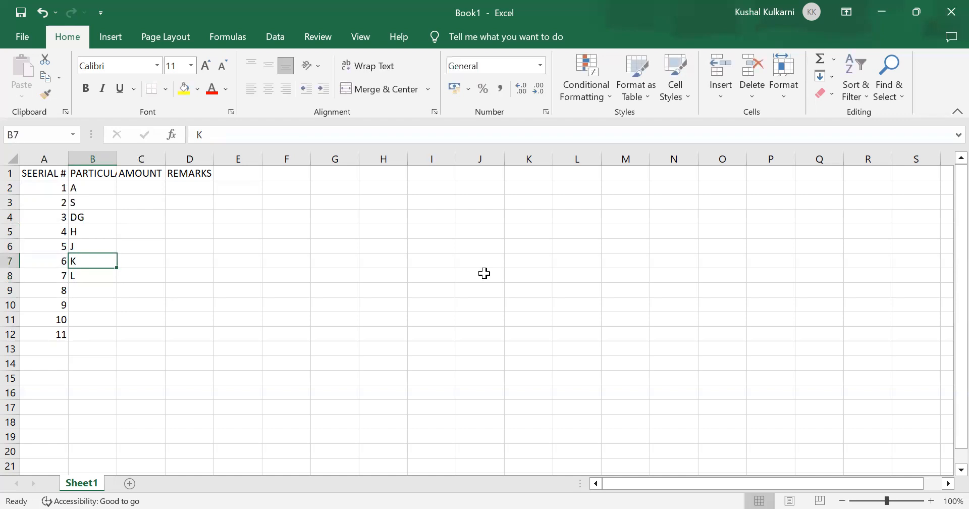
{"action": "key", "text": "Down"}
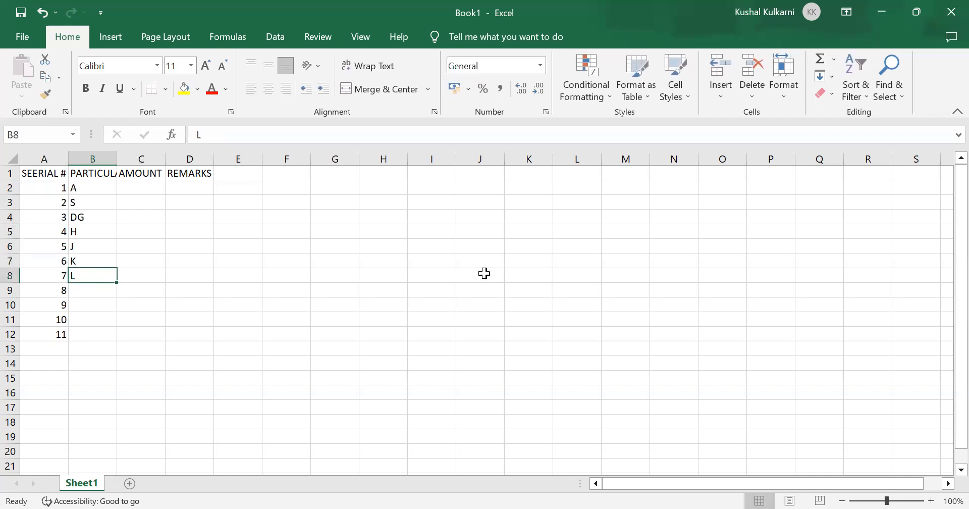
Step: Enter the particulars C in cell B9 and V in cell B10
{"action": "key", "text": "Down"}
{"action": "key", "text": "Left"}
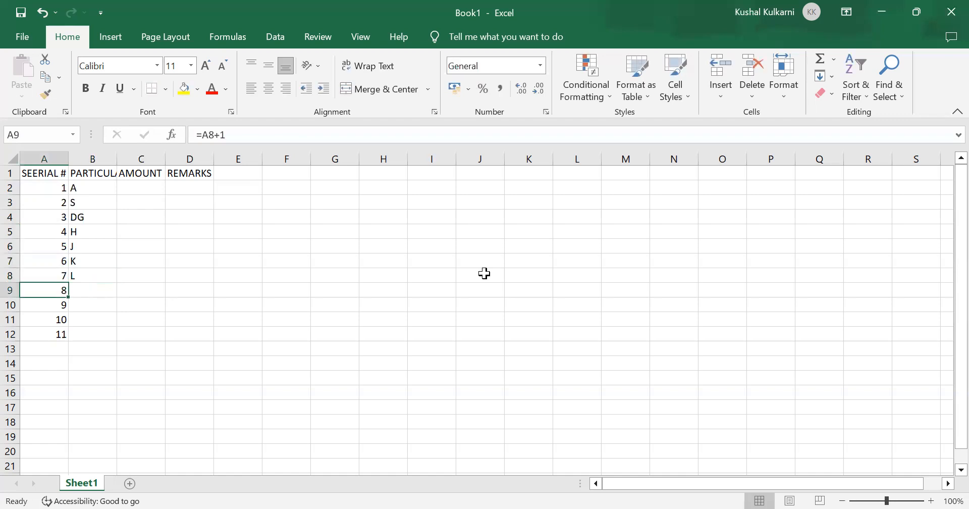
{"action": "key", "text": "Up"}
{"action": "key", "text": "Right"}
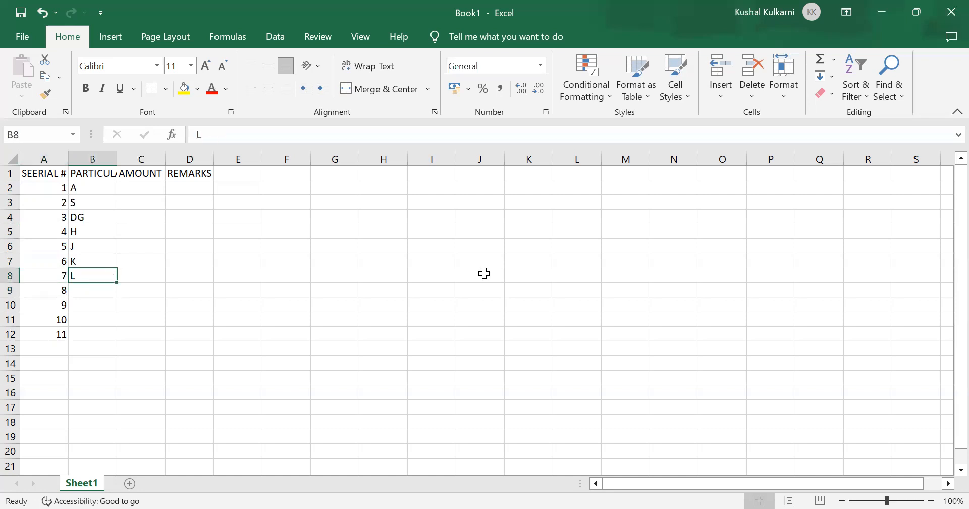
{"action": "key", "text": "Down"}
{"action": "type", "text": "C"}
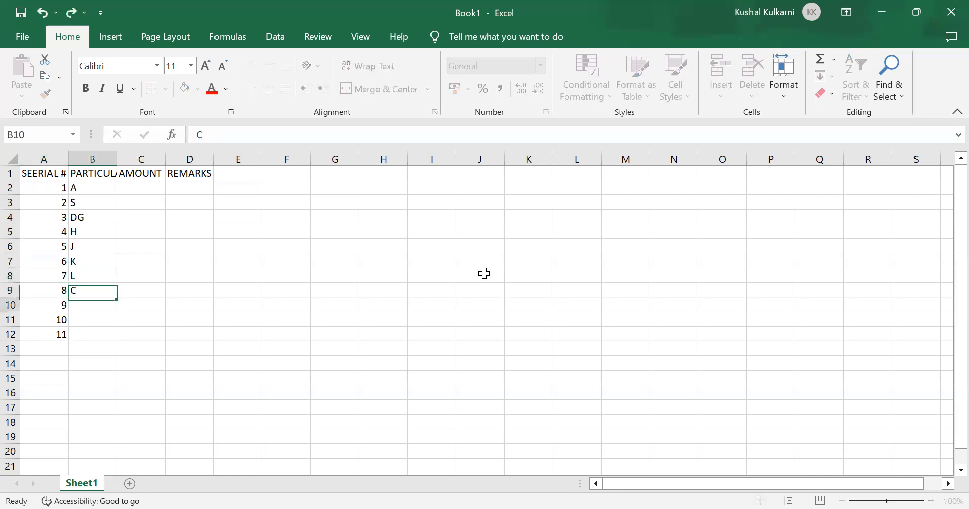
{"action": "type", "text": "V"}
{"action": "key", "text": "Left"}
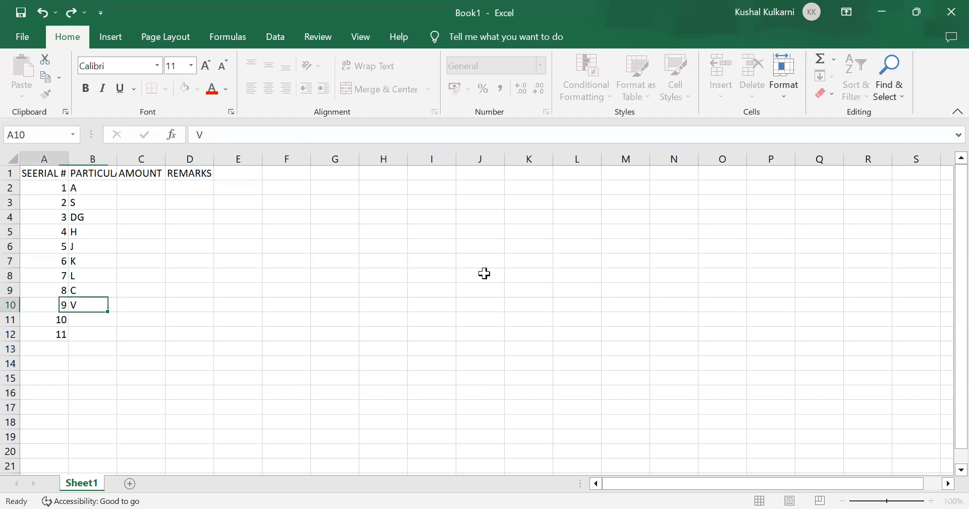
{"action": "key", "text": "Right"}
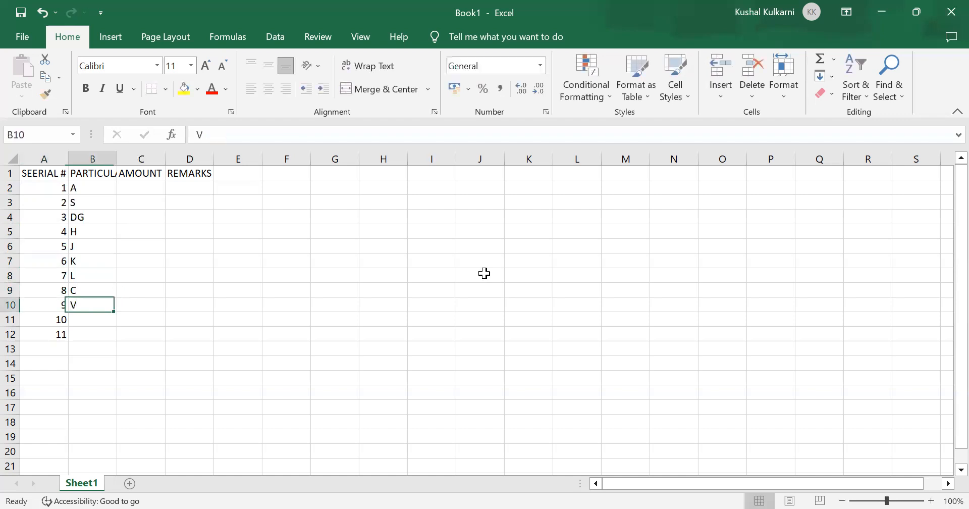
Step: Enter the amounts 100 and 200 in cells C2 and C3 of the amount column
{"action": "key", "text": "Up"}
{"action": "key", "text": "Up"}
{"action": "key", "text": "Up"}
{"action": "key", "text": "Up"}
{"action": "key", "text": "Up"}
{"action": "key", "text": "Up"}
{"action": "key", "text": "Up"}
{"action": "key", "text": "Up"}
{"action": "key", "text": "Up"}
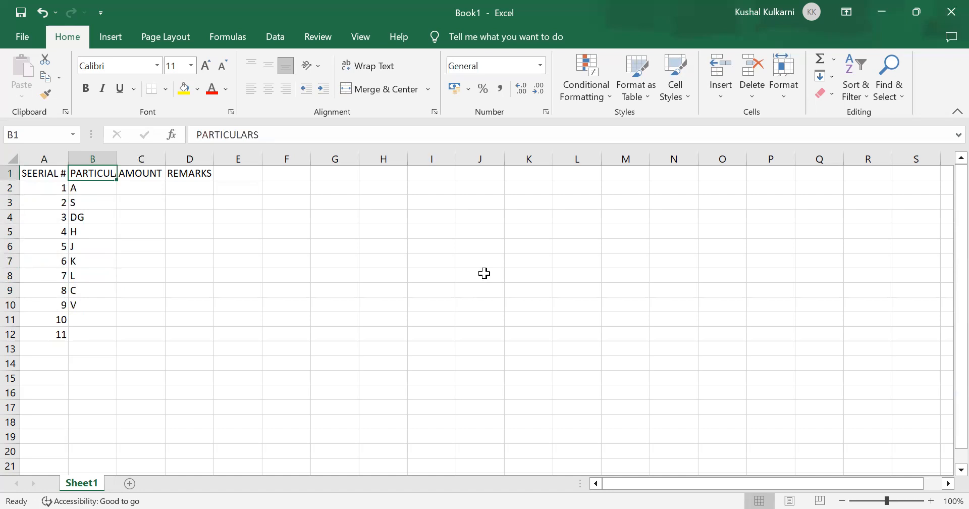
{"action": "key", "text": "Right"}
{"action": "key", "text": "Down"}
{"action": "type", "text": "100"}
{"action": "key", "text": "Return"}
{"action": "type", "text": "2"}
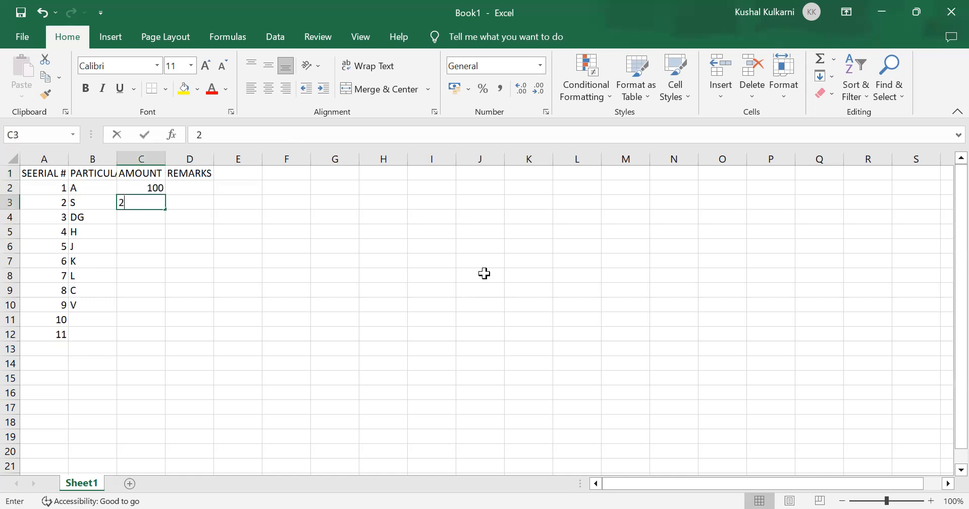
{"action": "type", "text": "00"}
{"action": "key", "text": "Return"}
Step: Enter the amounts 300400, 500 and 600 in cells C4 through C6
{"action": "type", "text": "300400"}
{"action": "key", "text": "Return"}
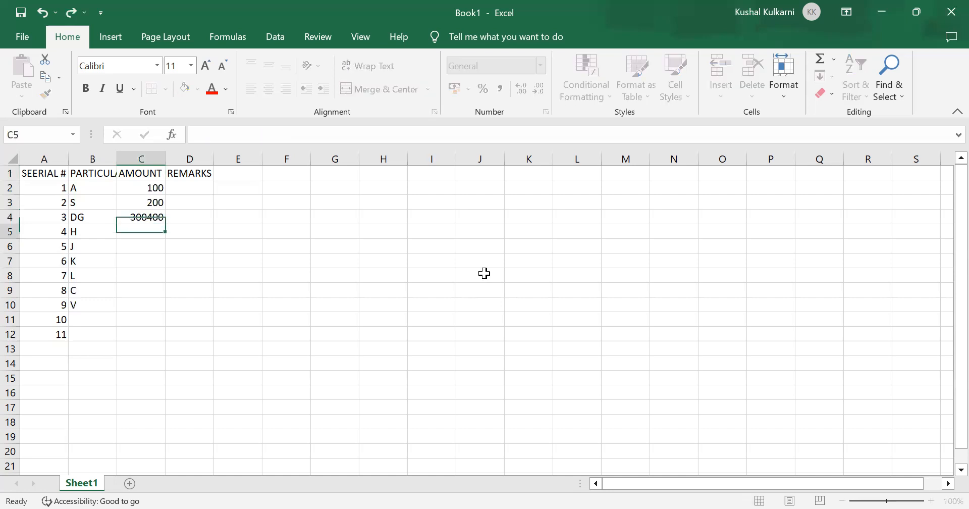
{"action": "type", "text": "500"}
{"action": "key", "text": "Return"}
{"action": "type", "text": "600"}
{"action": "key", "text": "Return"}
Step: Enter the amounts 700, 800, 900 and 1000 in cells C7 through C10
{"action": "type", "text": "7"}
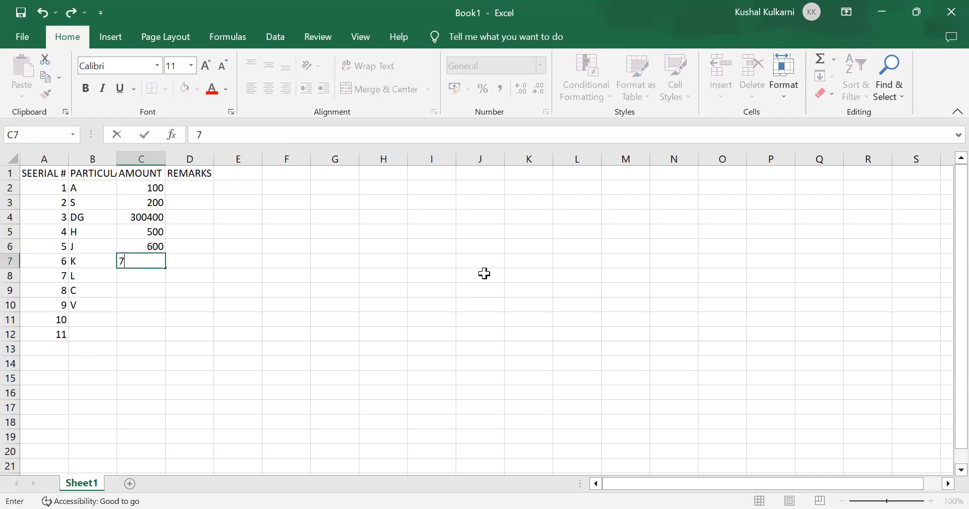
{"action": "type", "text": "00"}
{"action": "key", "text": "Return"}
{"action": "type", "text": "800"}
{"action": "key", "text": "Return"}
{"action": "type", "text": "900"}
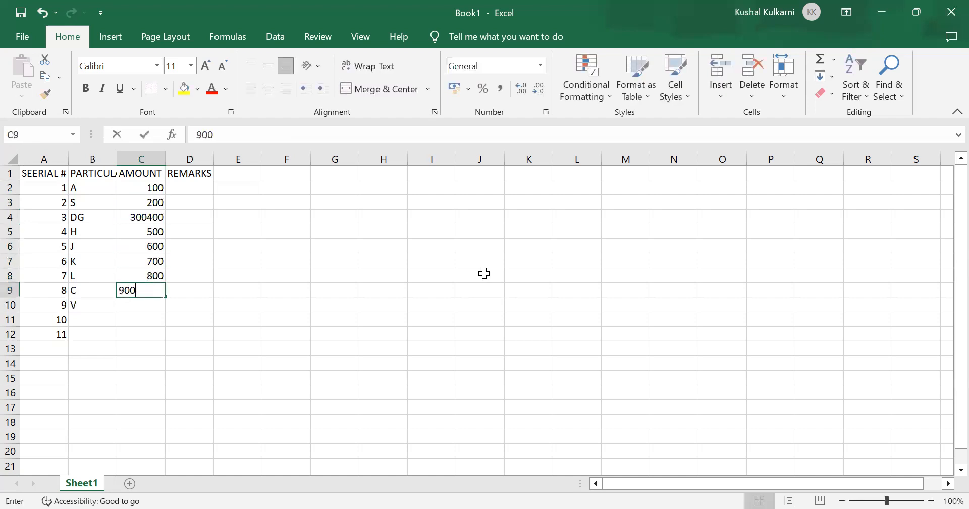
{"action": "key", "text": "Return"}
{"action": "type", "text": "1000"}
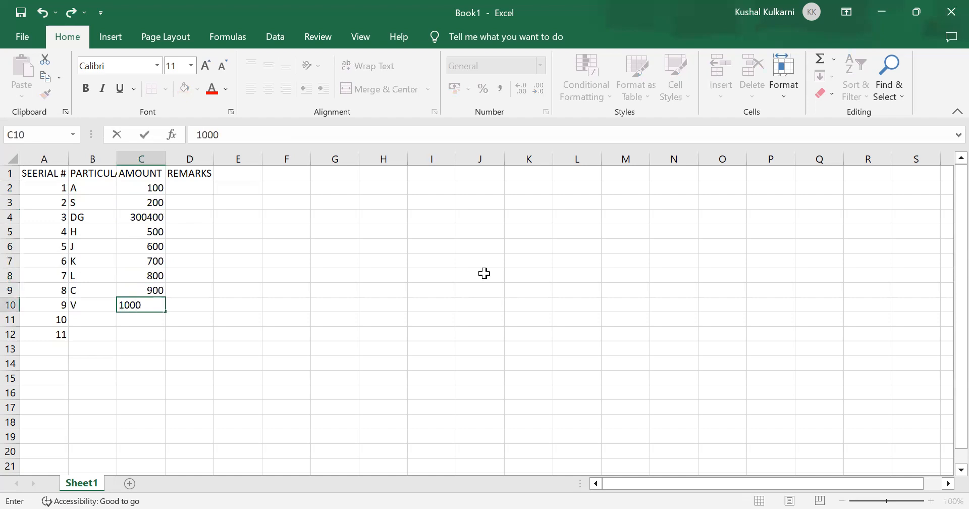
{"action": "key", "text": "Up"}
{"action": "key", "text": "Up"}
{"action": "key", "text": "Up"}
{"action": "key", "text": "Up"}
{"action": "key", "text": "Up"}
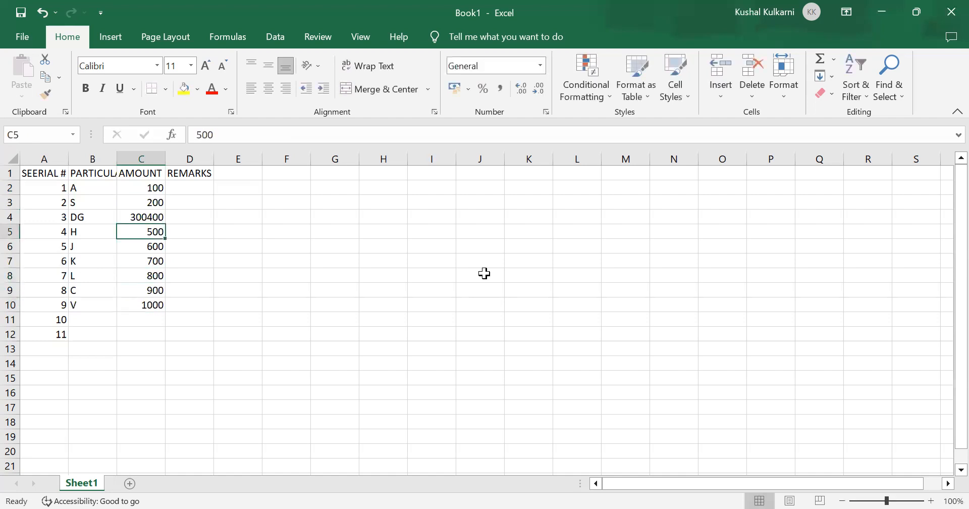
{"action": "key", "text": "ctrl+Home"}
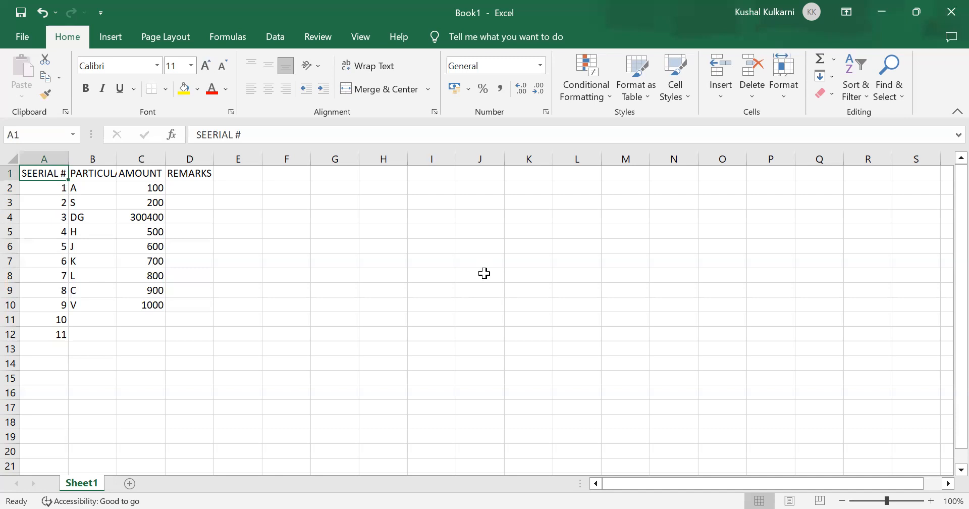
{"action": "key", "text": "shift+Right"}
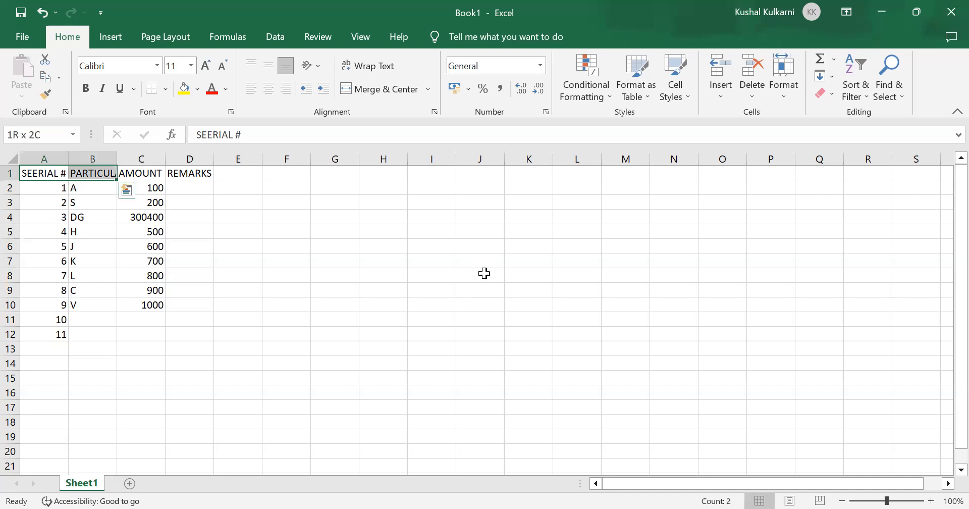
{"action": "key", "text": "shift+Right"}
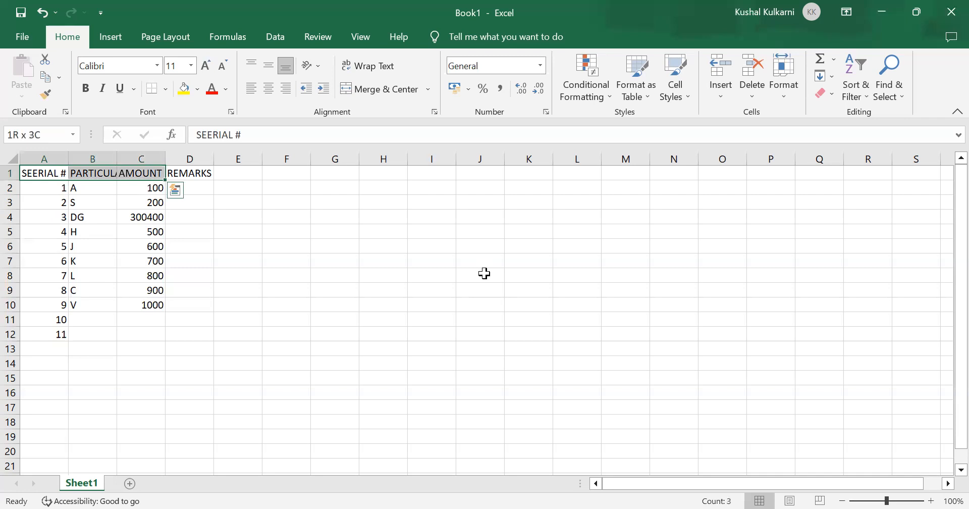
{"action": "key", "text": "shift+Right"}
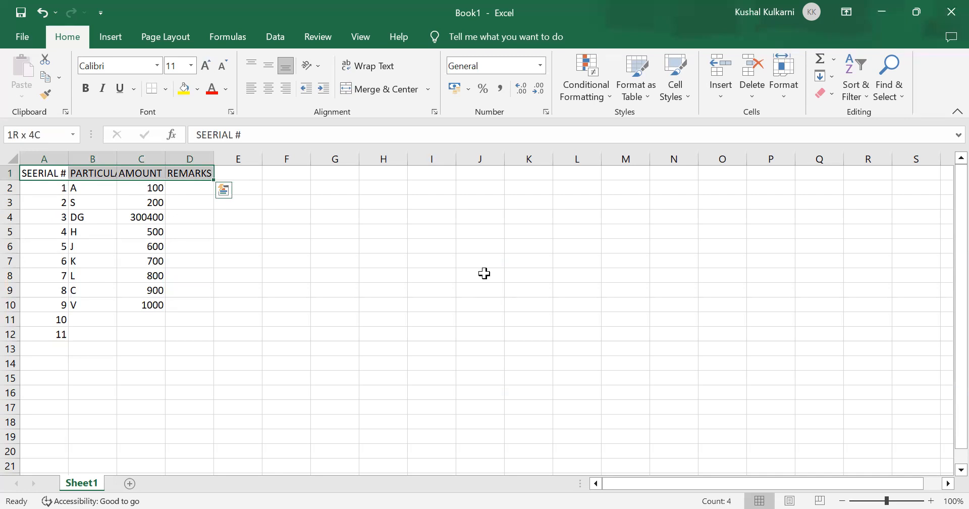
{"action": "key", "text": "ctrl+q"}
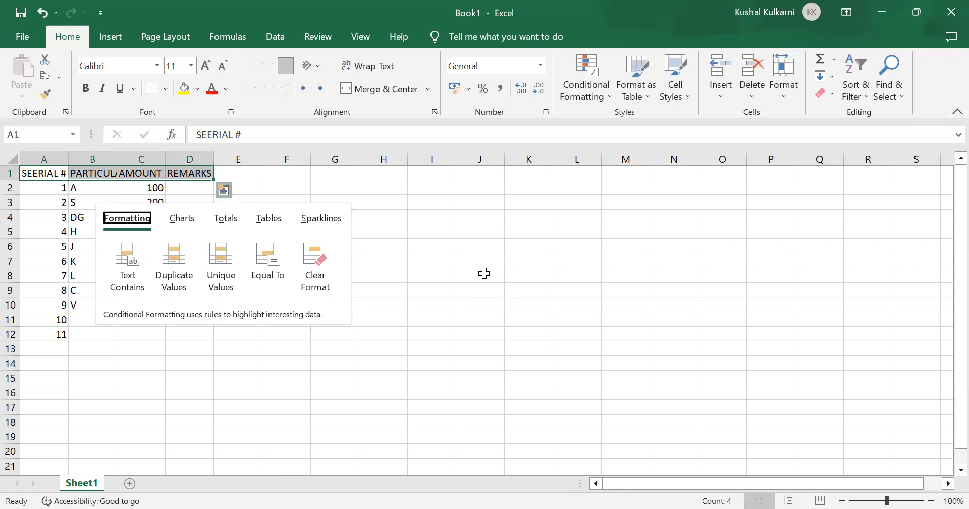
{"action": "key", "text": "ctrl+Home"}
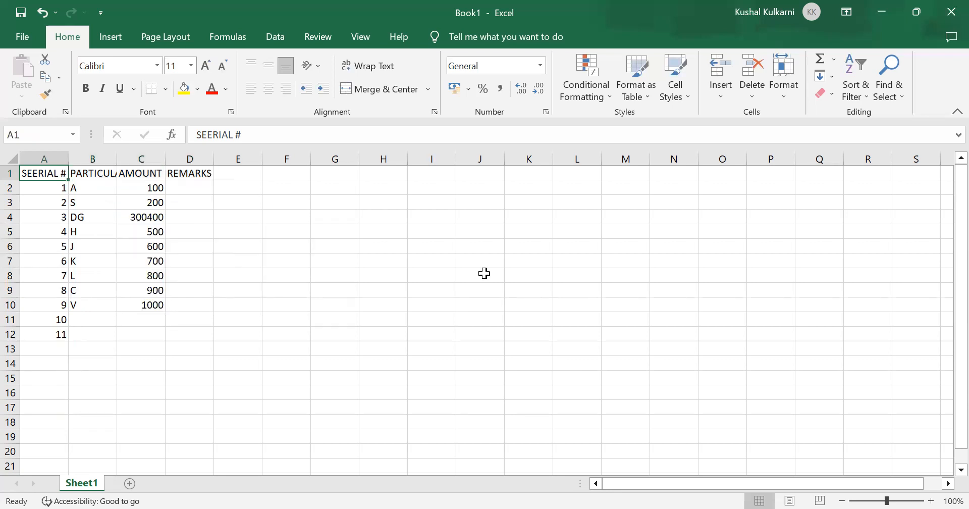
Step: Select the header cells A1 through D1
{"action": "key", "text": "shift+Right"}
{"action": "key", "text": "shift+Right"}
{"action": "key", "text": "shift+Right"}
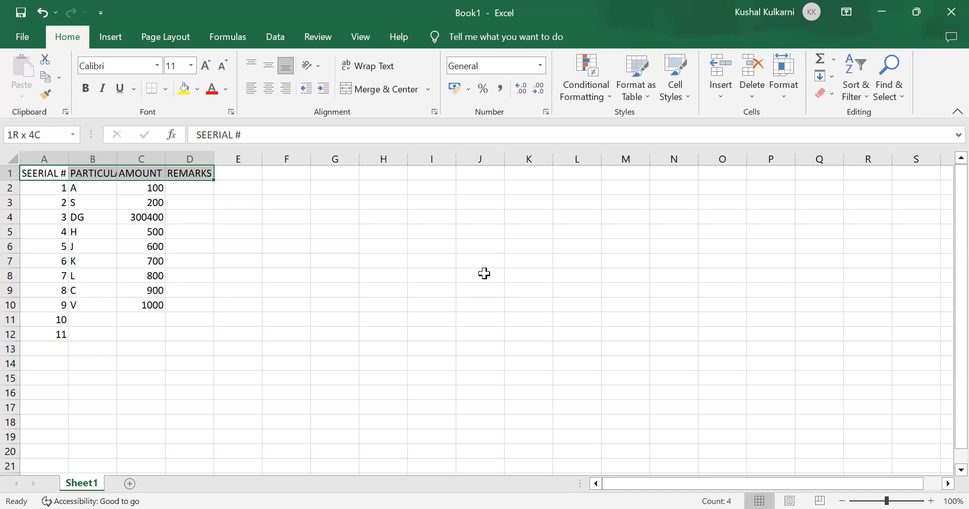
Step: Try bold and italic formatting on the selected header cells, removing each one again
{"action": "key", "text": "alt+h"}
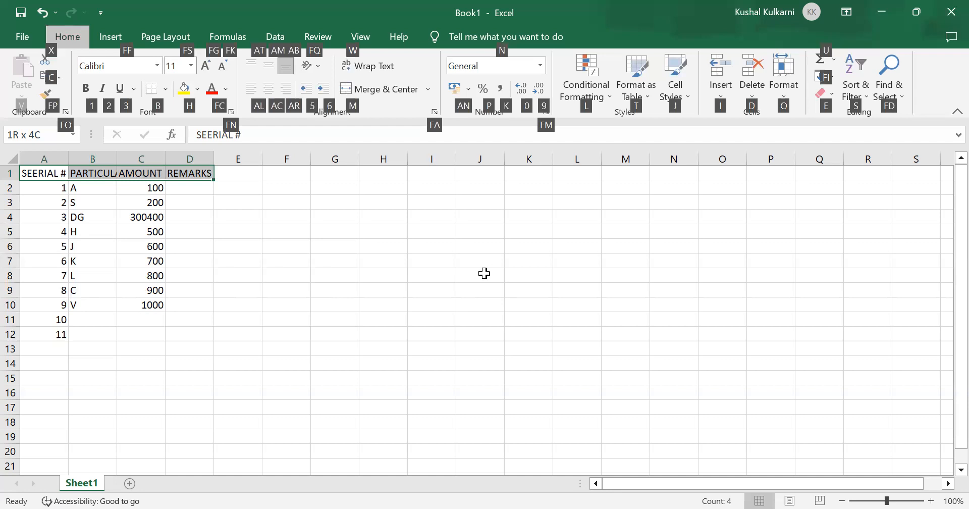
{"action": "key", "text": "1"}
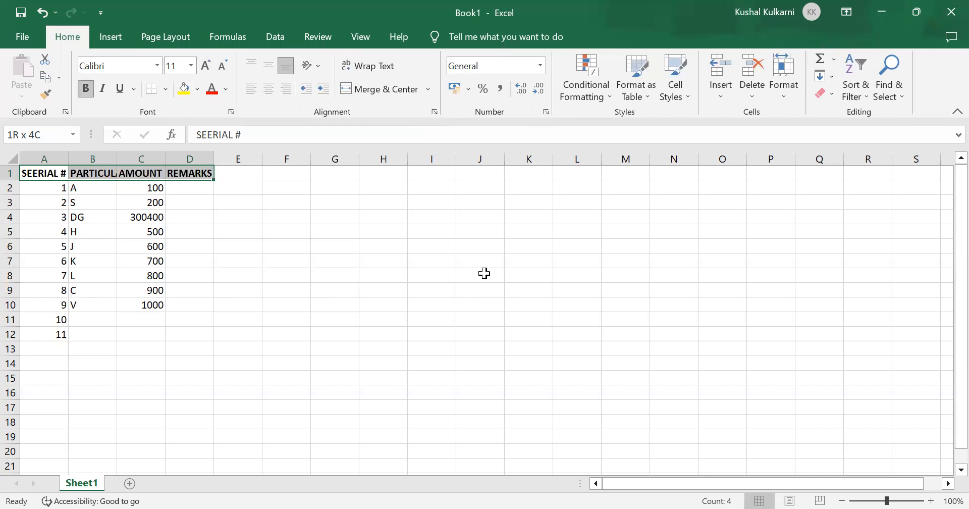
{"action": "key", "text": "ctrl+b"}
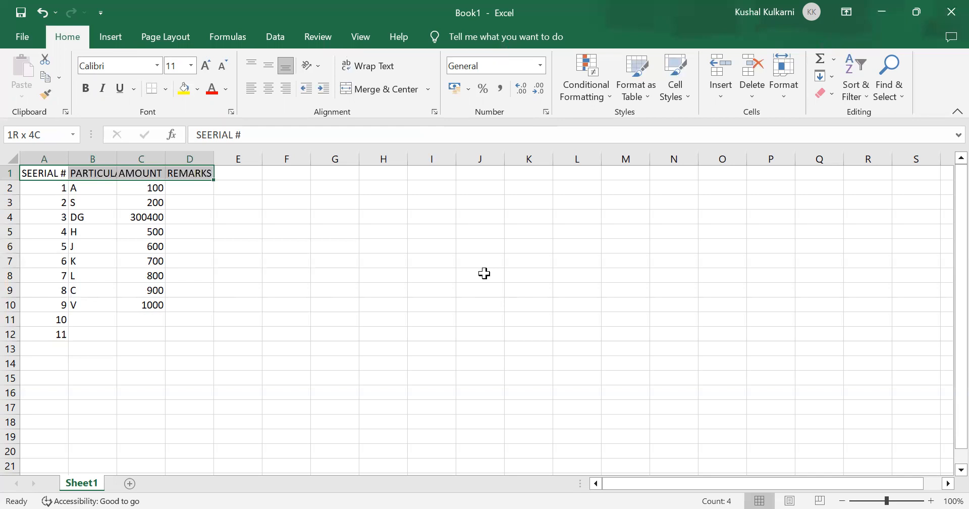
{"action": "key", "text": "alt"}
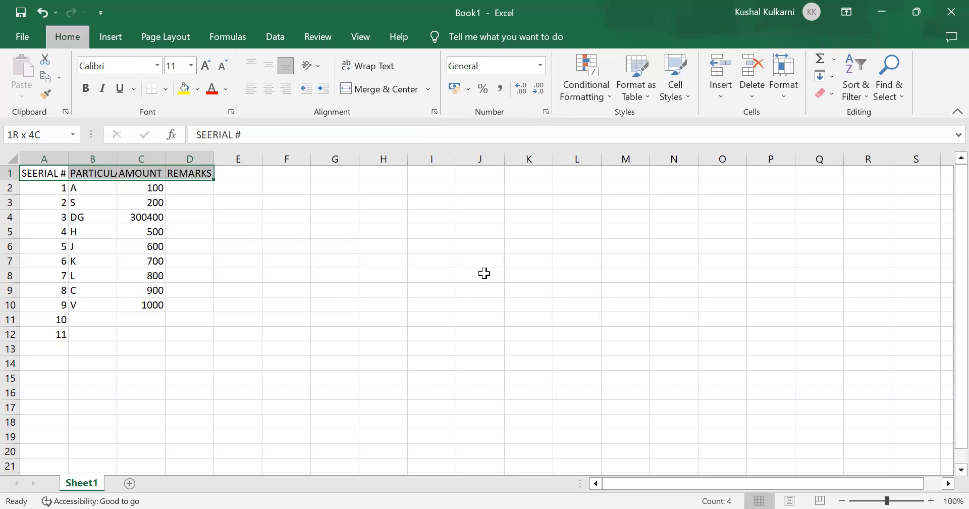
{"action": "key", "text": "h"}
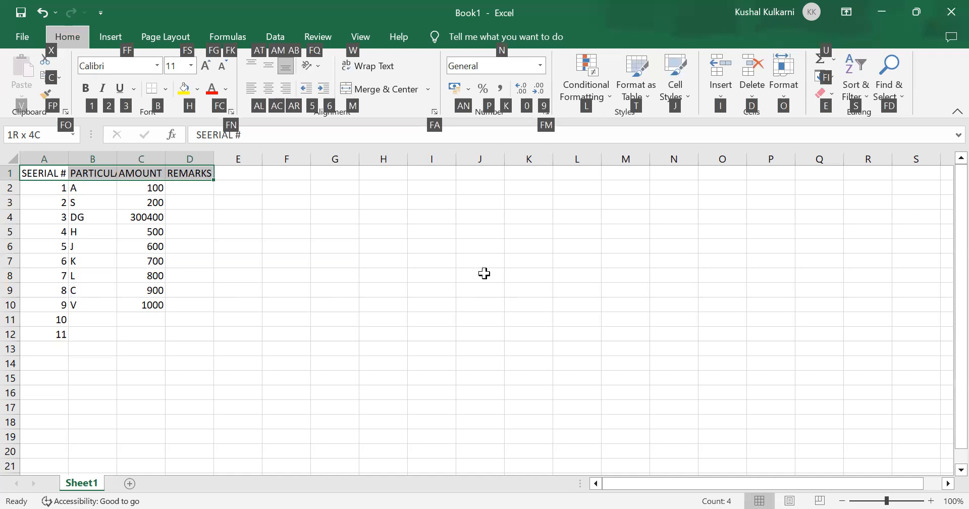
{"action": "key", "text": "2"}
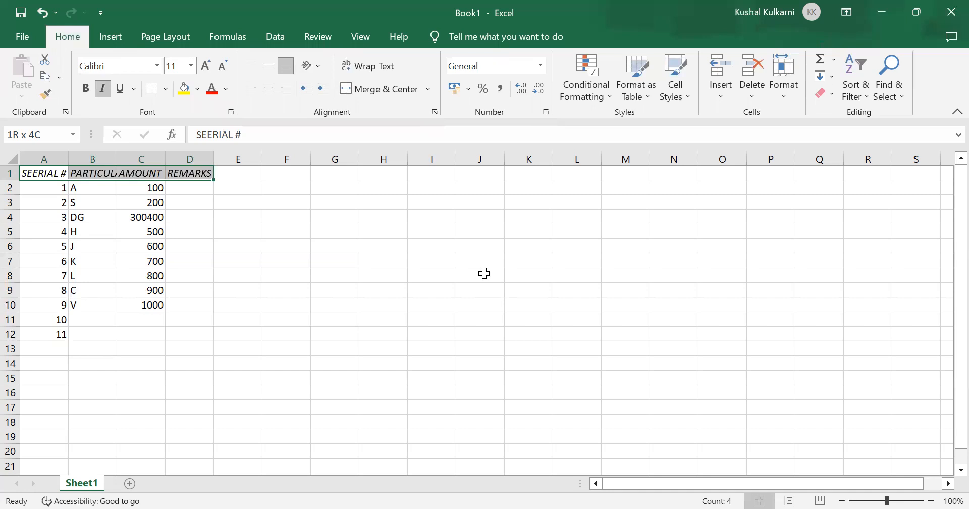
{"action": "key", "text": "ctrl+i"}
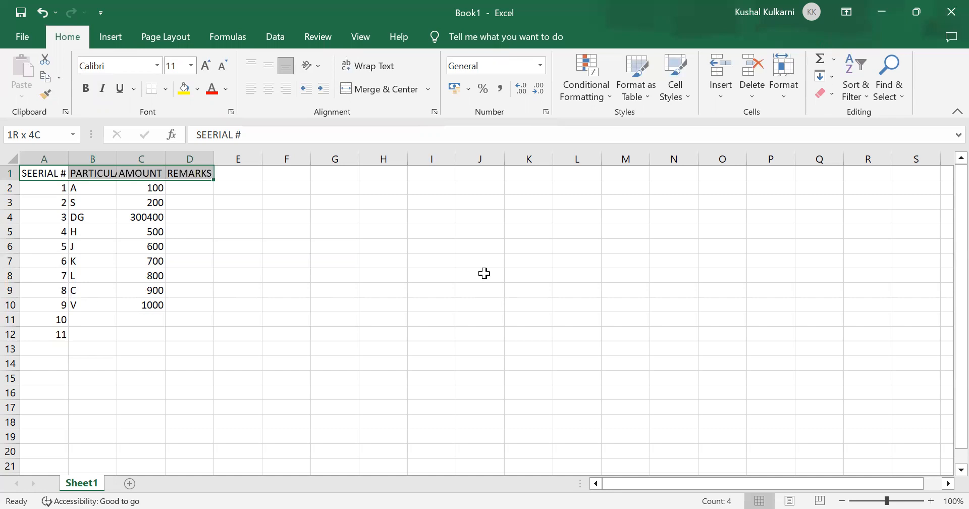
Step: Apply a single underline to the header cells A1 through D1 and clear the range selection
{"action": "key", "text": "alt+h"}
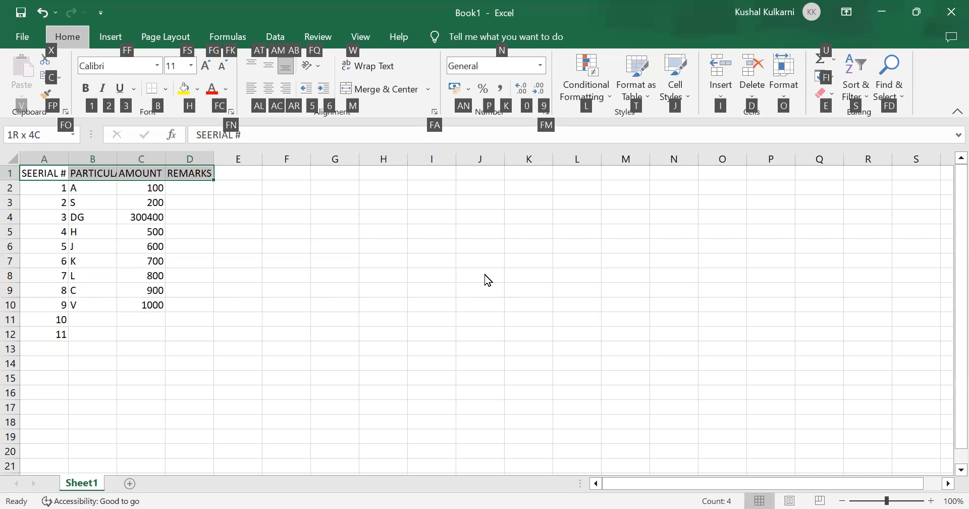
{"action": "key", "text": "3"}
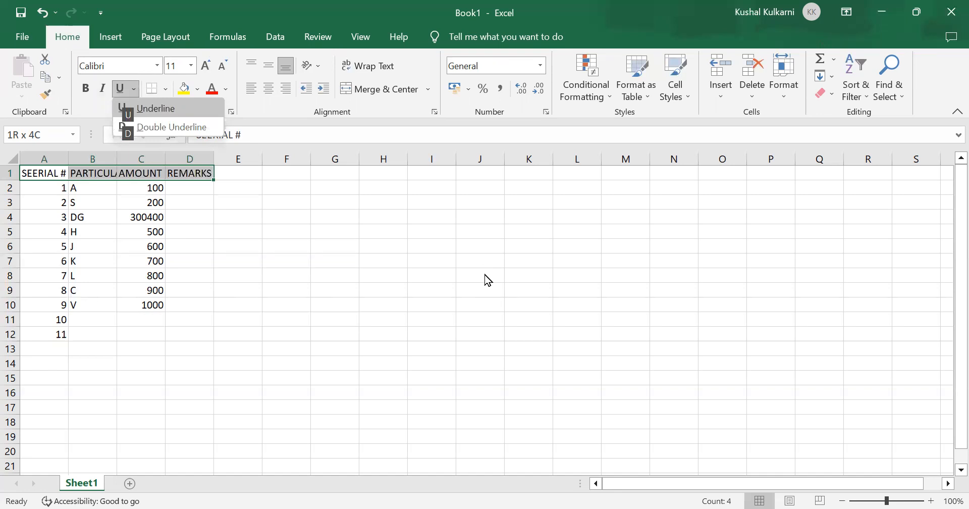
{"action": "key", "text": "Down"}
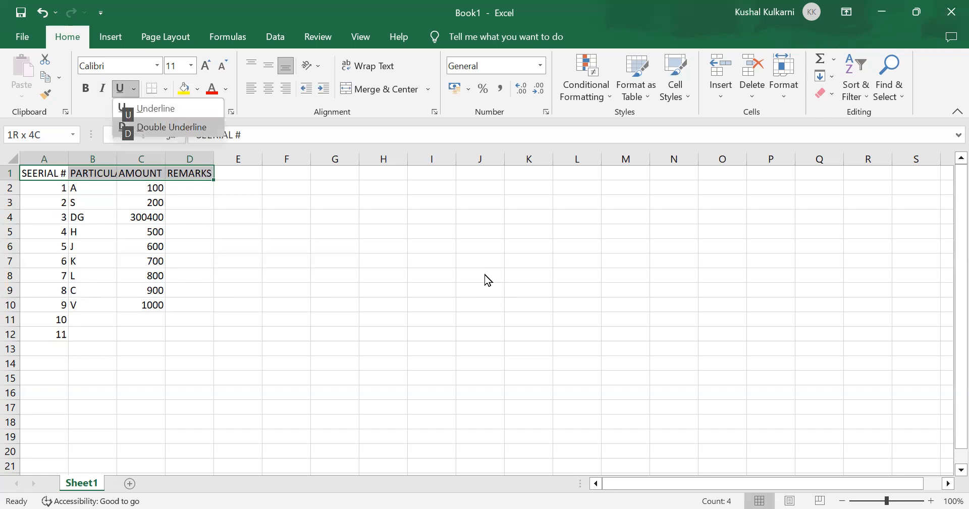
{"action": "key", "text": "Up"}
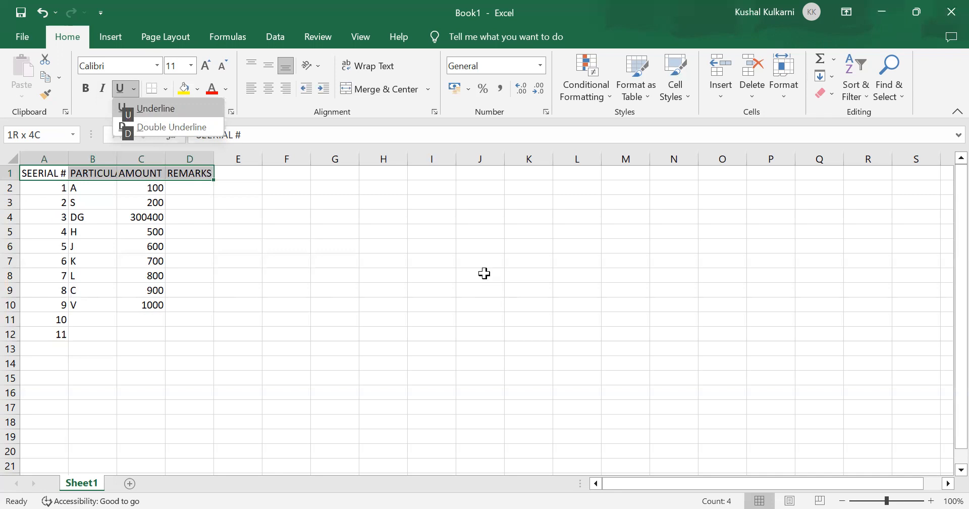
{"action": "key", "text": "Return"}
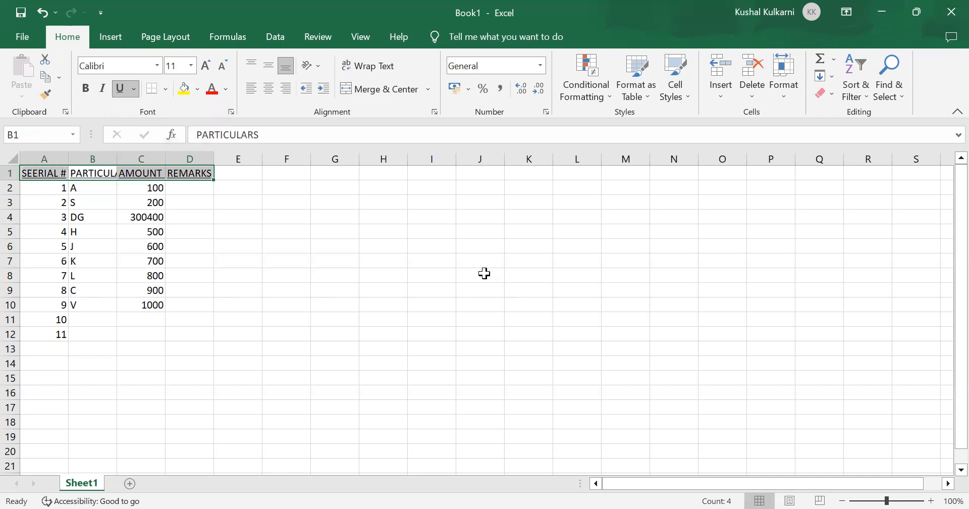
{"action": "key", "text": "Tab"}
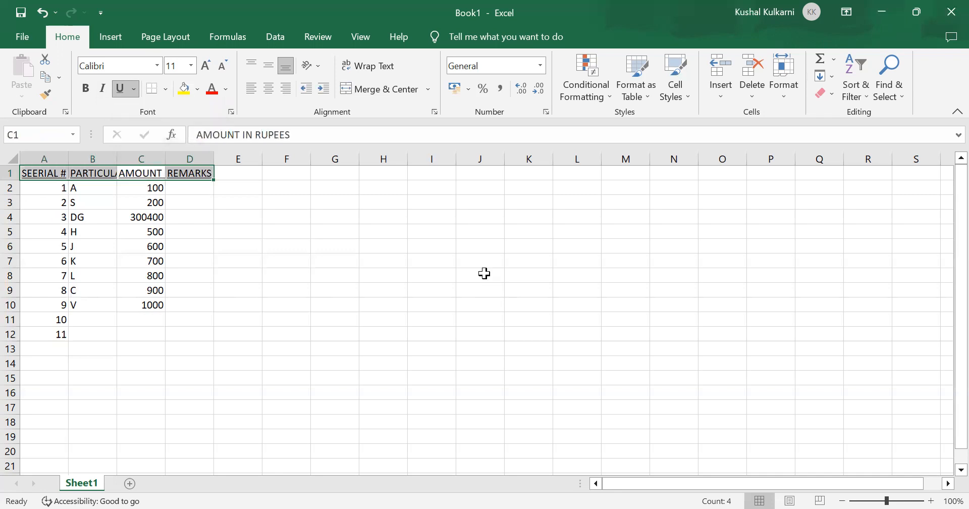
{"action": "key", "text": "Down"}
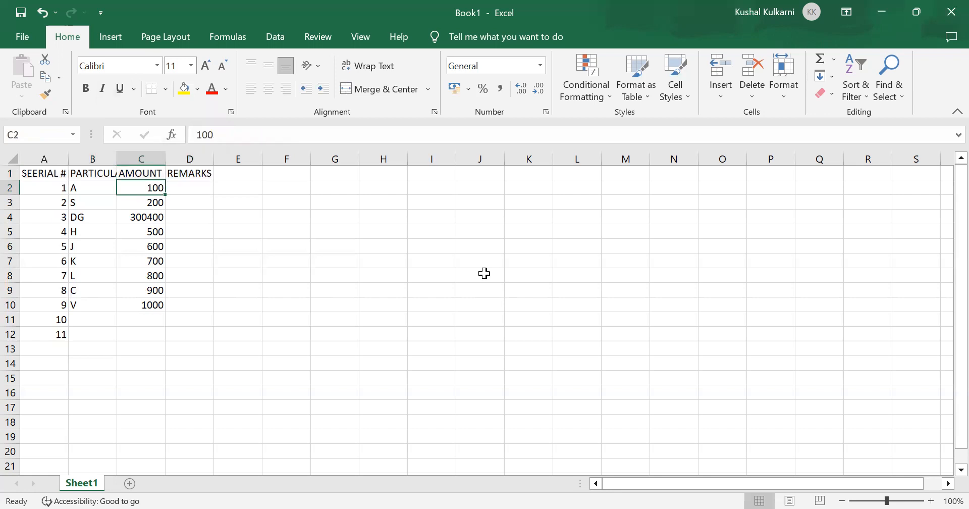
{"action": "key", "text": "Up"}
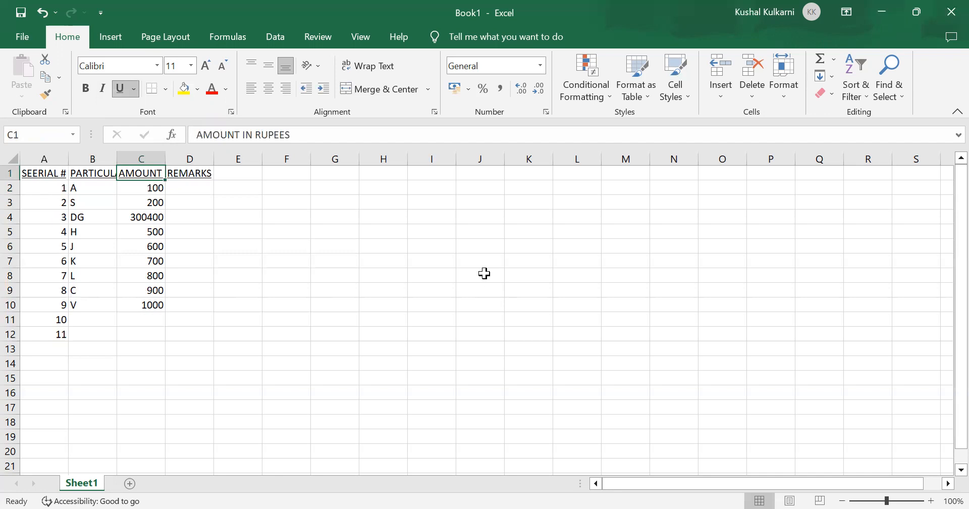
{"action": "key", "text": "alt+h"}
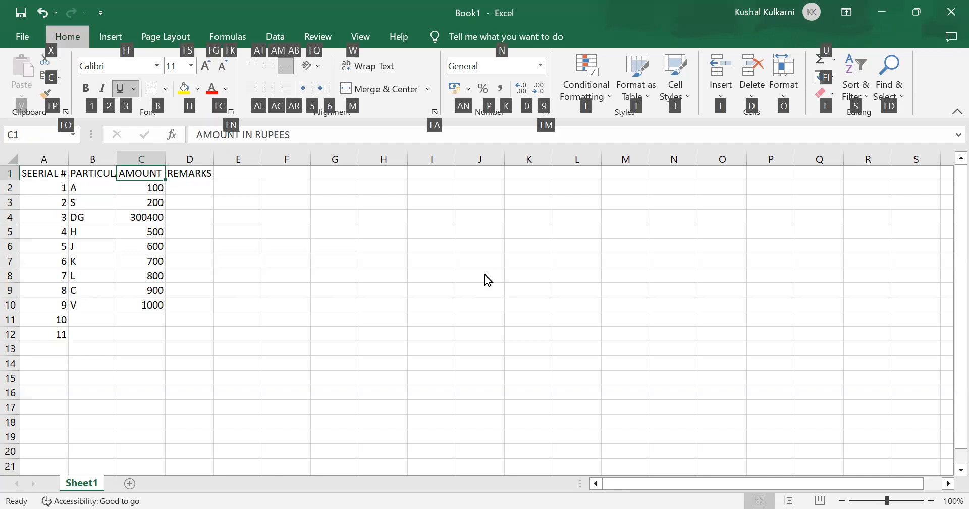
{"action": "key", "text": "3"}
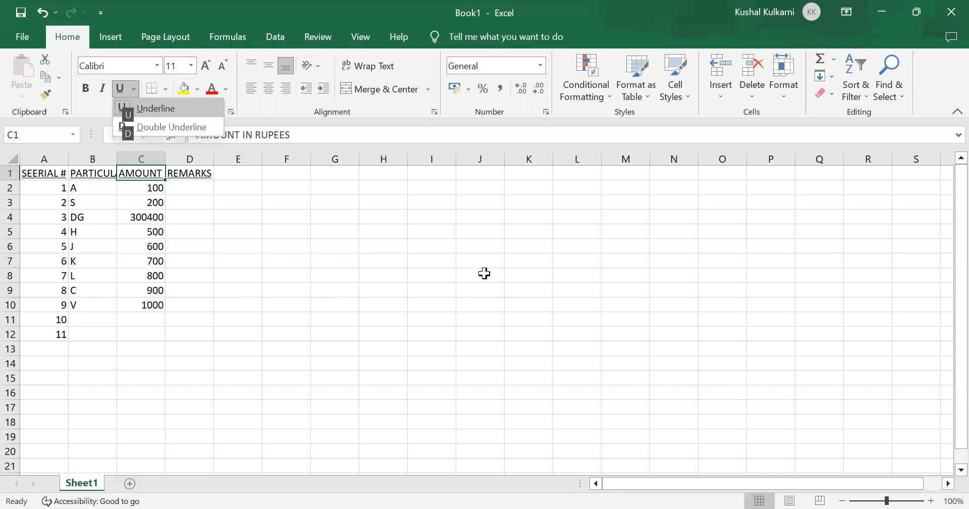
{"action": "key", "text": "Escape"}
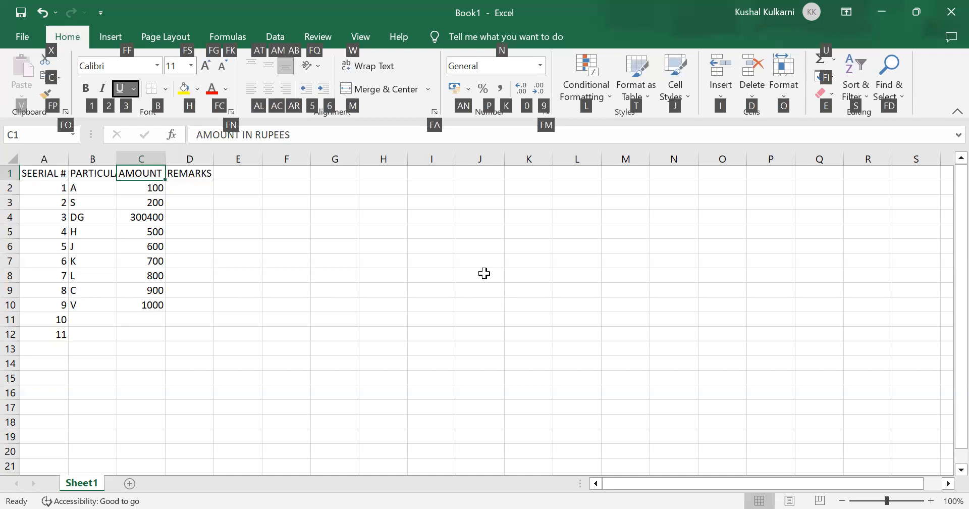
{"action": "key", "text": "f"}
{"action": "key", "text": "n"}
{"action": "key", "text": "Up"}
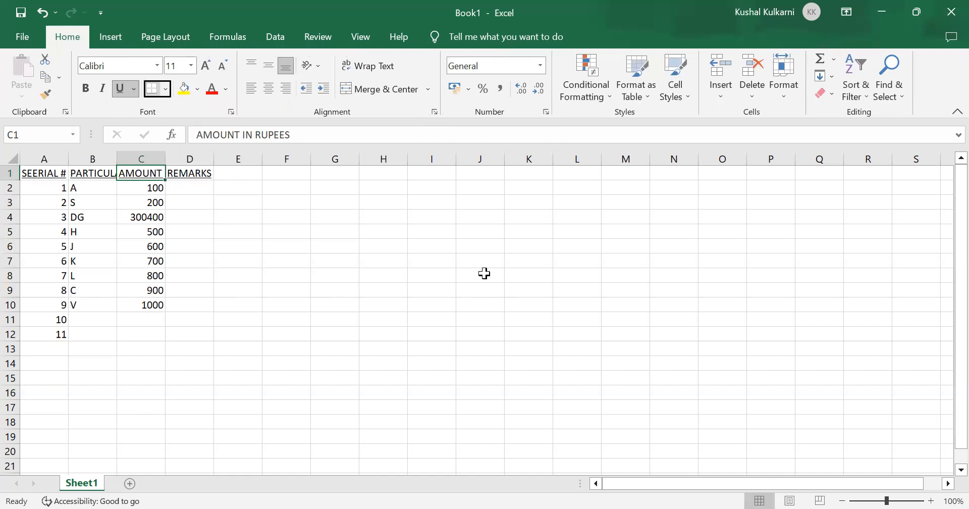
{"action": "key", "text": "Escape"}
{"action": "key", "text": "Left"}
{"action": "key", "text": "Left"}
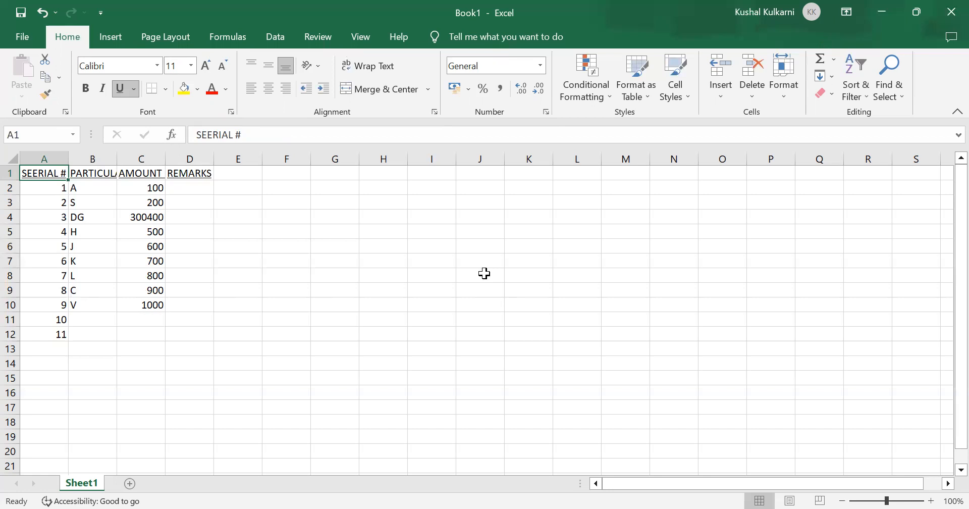
{"action": "key", "text": "alt"}
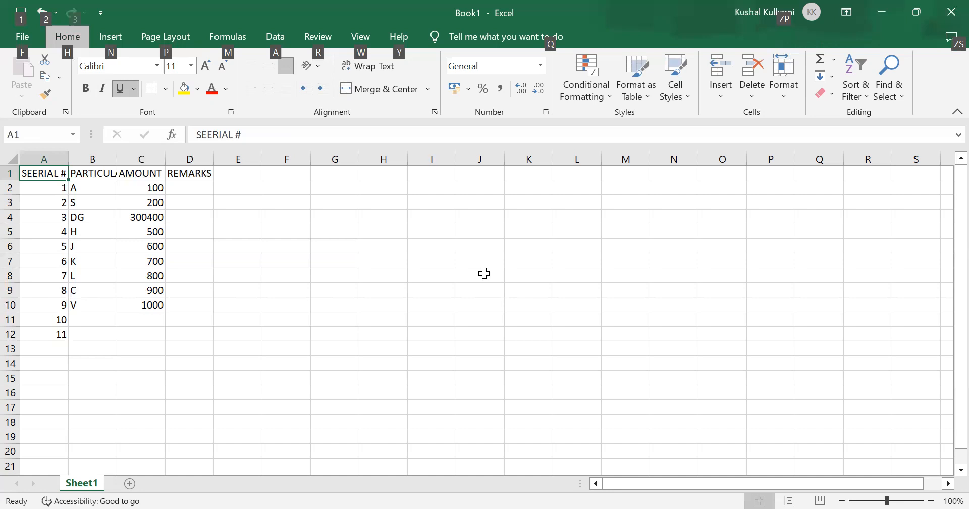
{"action": "key", "text": "Down"}
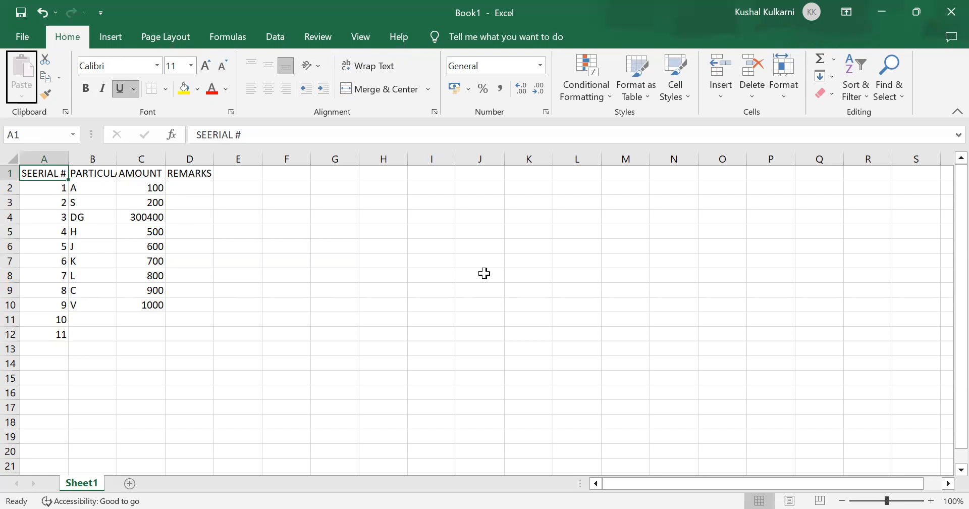
{"action": "key", "text": "Right"}
{"action": "key", "text": "Right"}
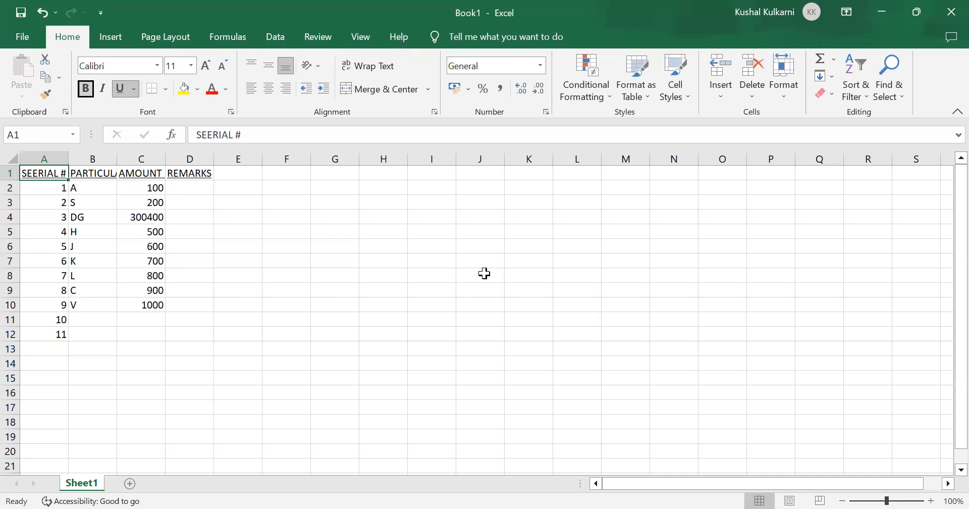
{"action": "key", "text": "Right"}
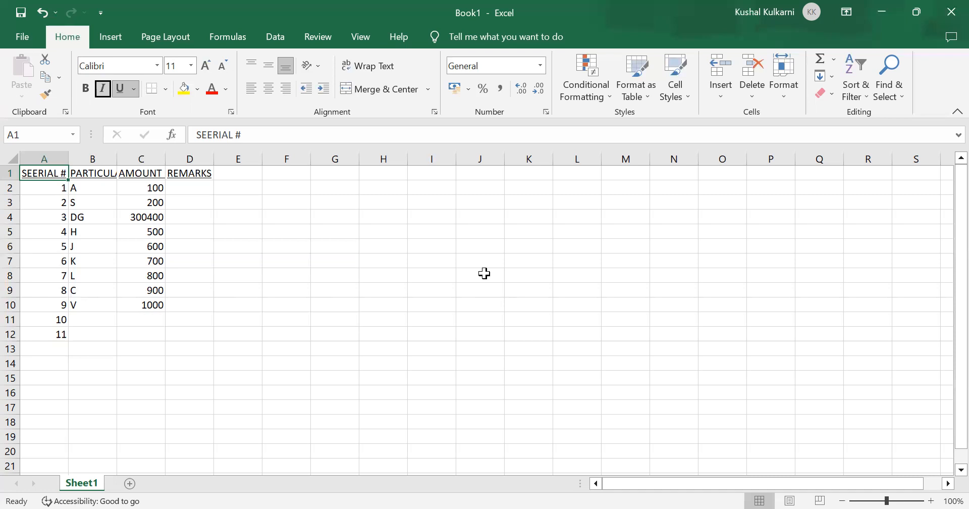
{"action": "key", "text": "Right"}
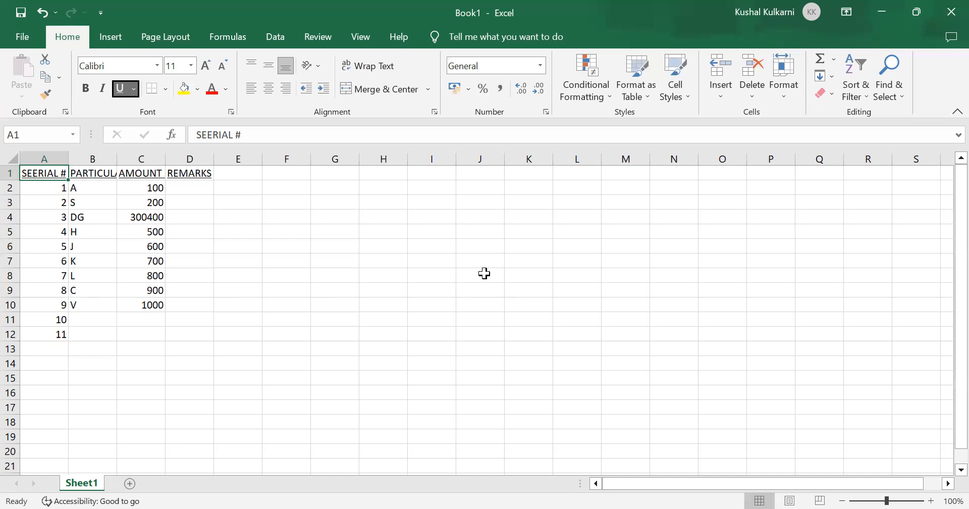
{"action": "key", "text": "Escape"}
Step: Turn bold on and off again for the underlined header cells A1 through D1
{"action": "key", "text": "shift+Right"}
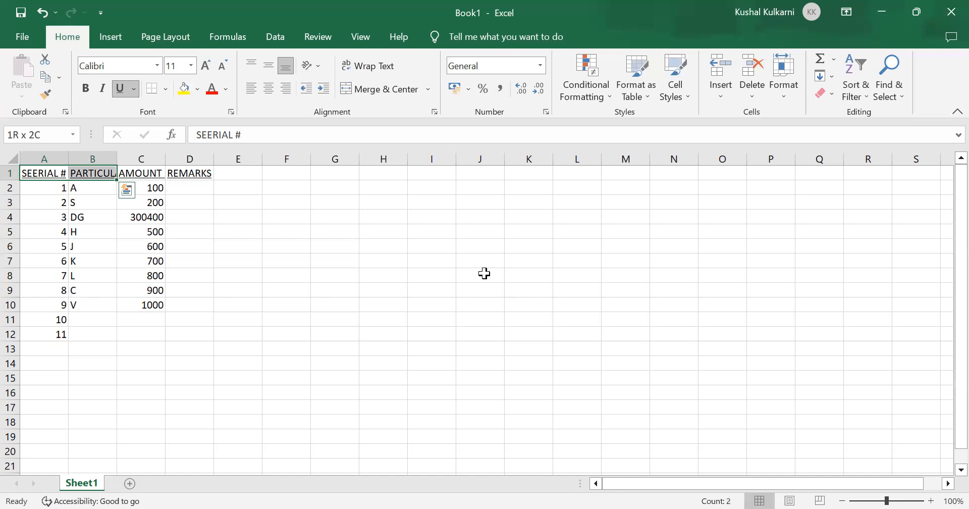
{"action": "key", "text": "shift+Right"}
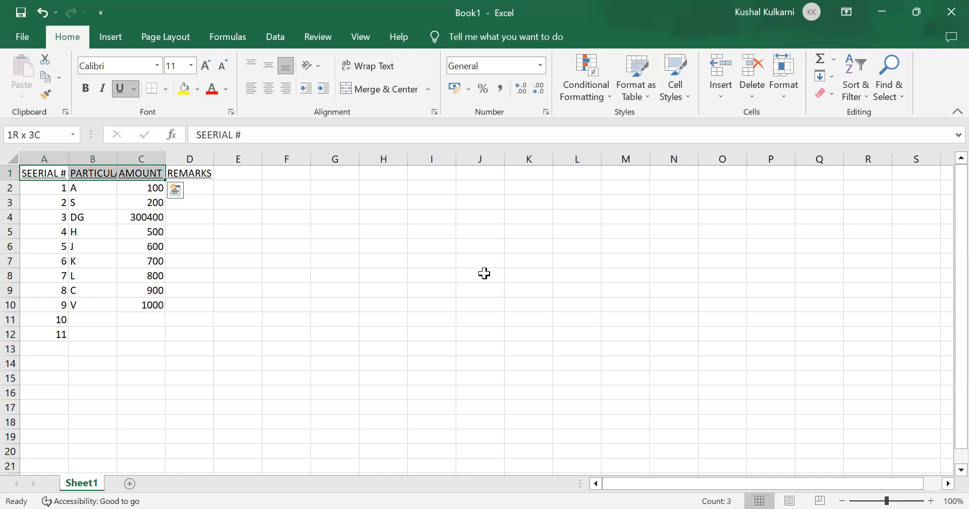
{"action": "key", "text": "shift+Right"}
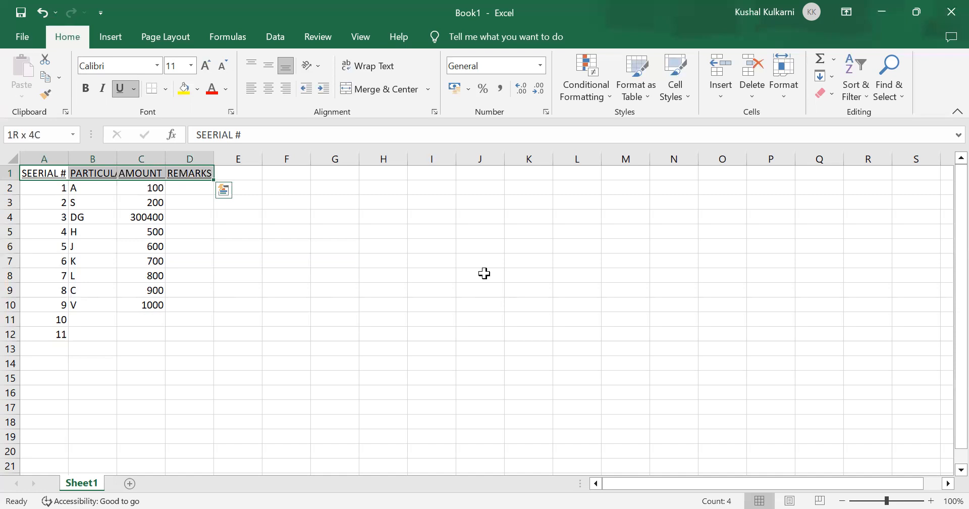
{"action": "key", "text": "alt+h"}
{"action": "key", "text": "h"}
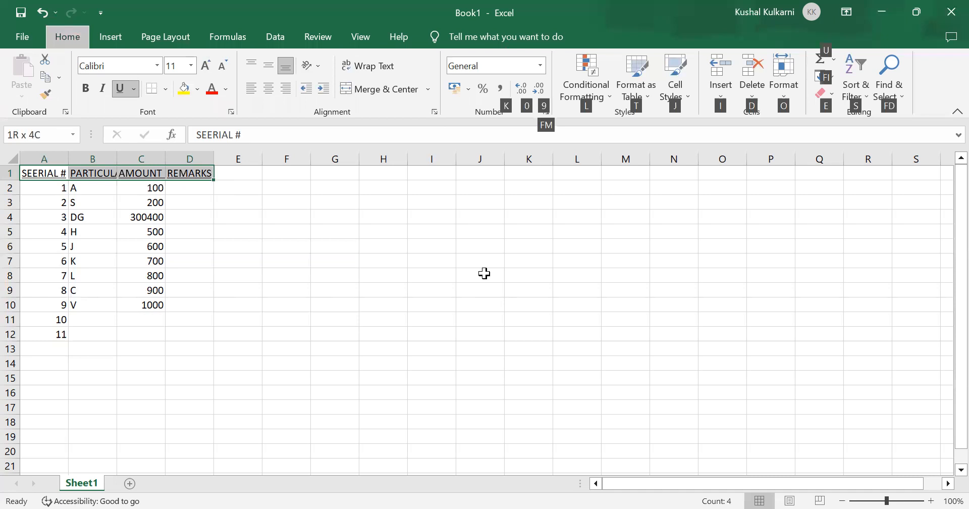
{"action": "key", "text": "1"}
{"action": "key", "text": "ctrl+b"}
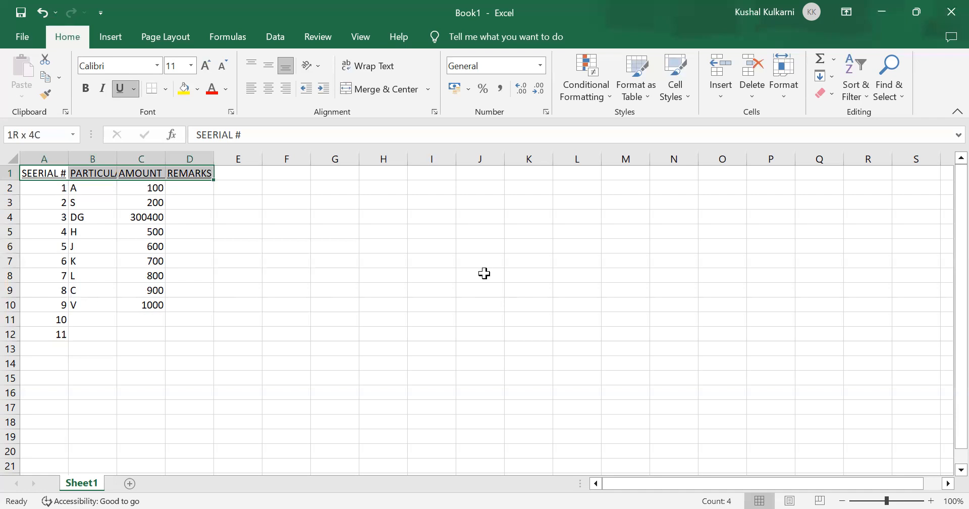
{"action": "key", "text": "alt"}
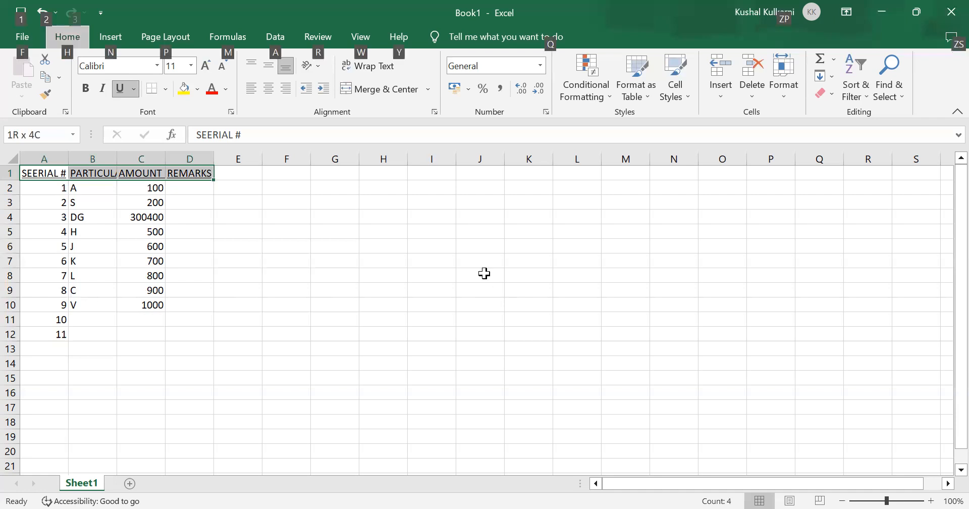
{"action": "key", "text": "Down"}
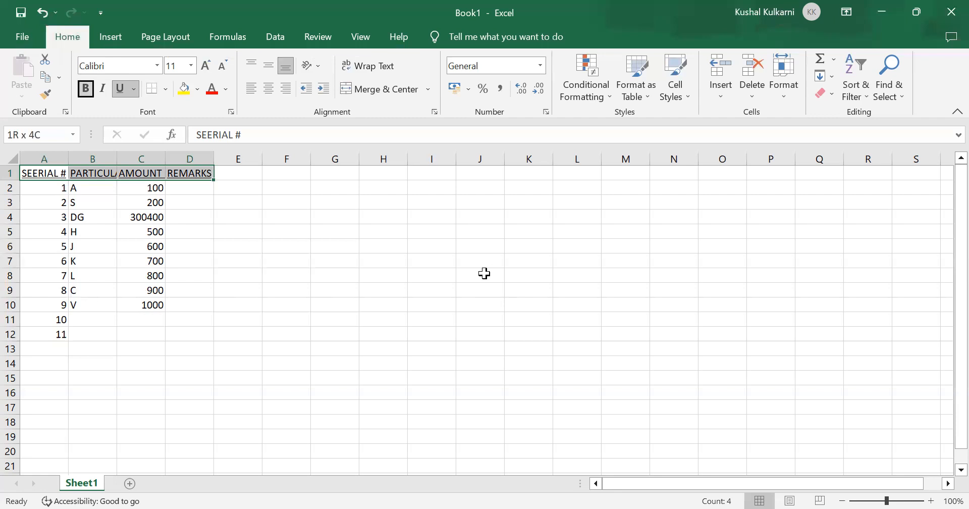
{"action": "key", "text": "Escape"}
{"action": "key", "text": "Down"}
{"action": "key", "text": "Up"}
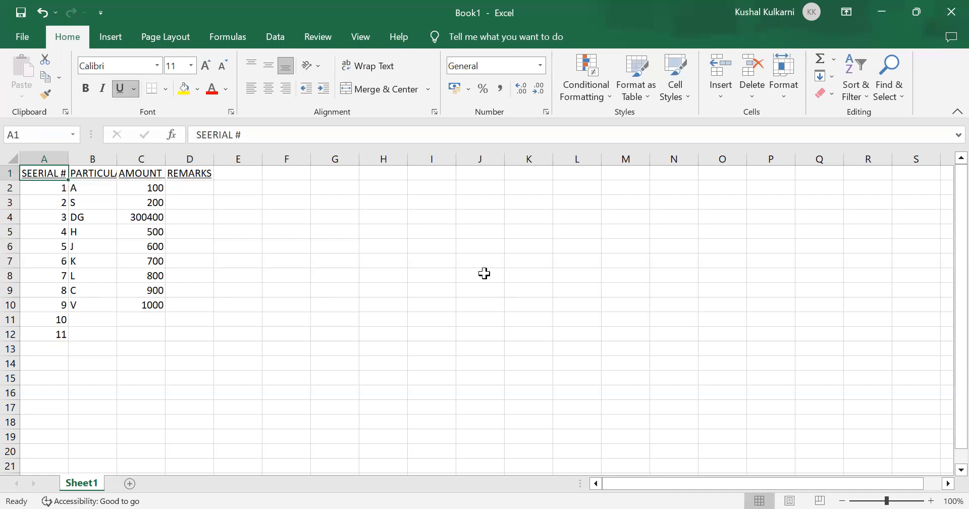
{"action": "key", "text": "alt+h"}
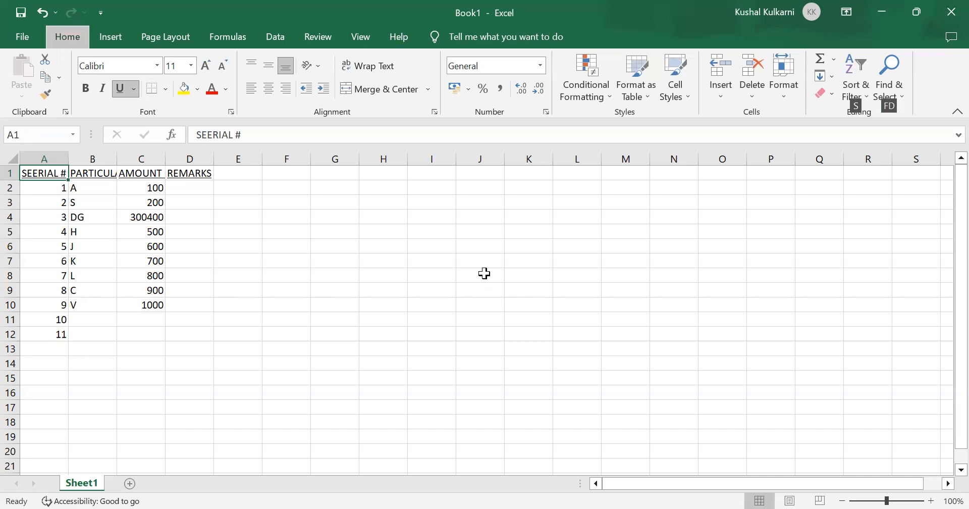
Step: Turn bold on and off again for the serial number header in cell A1
{"action": "key", "text": "1"}
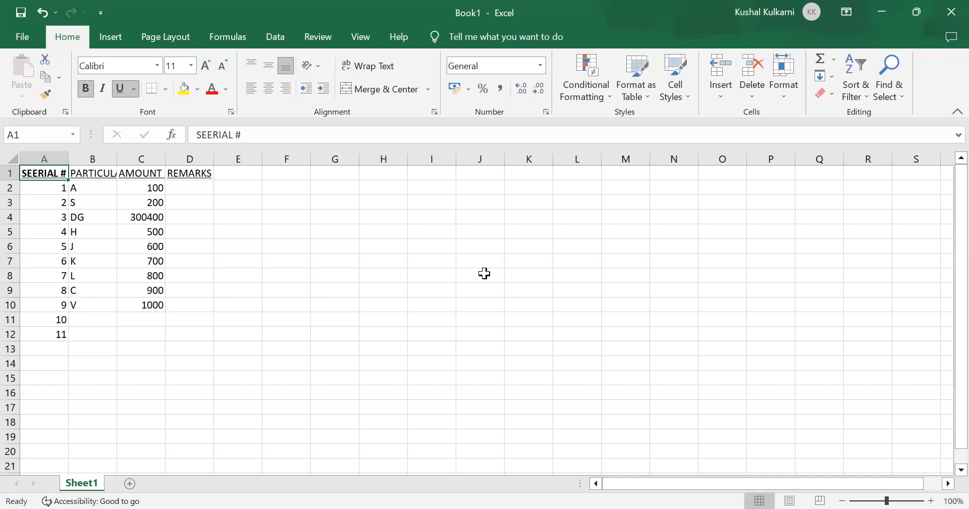
{"action": "key", "text": "ctrl+b"}
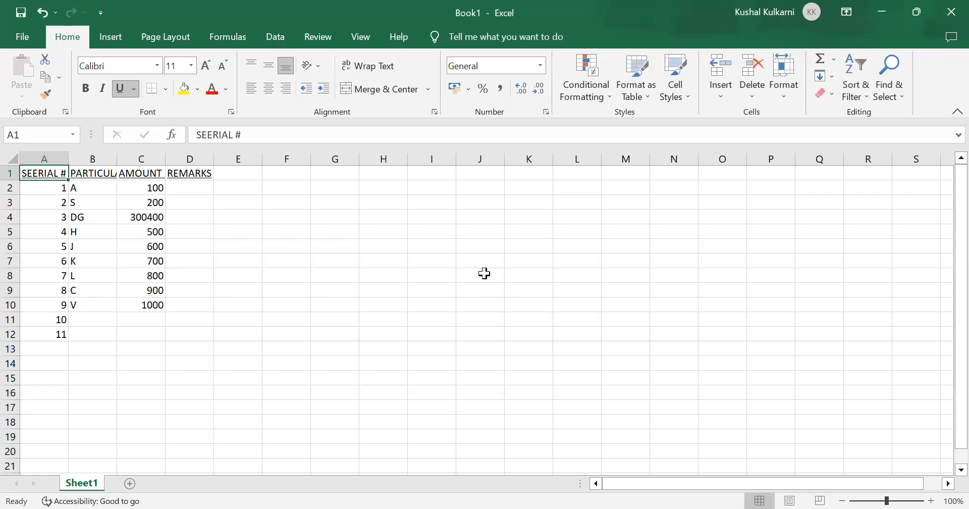
{"action": "key", "text": "alt"}
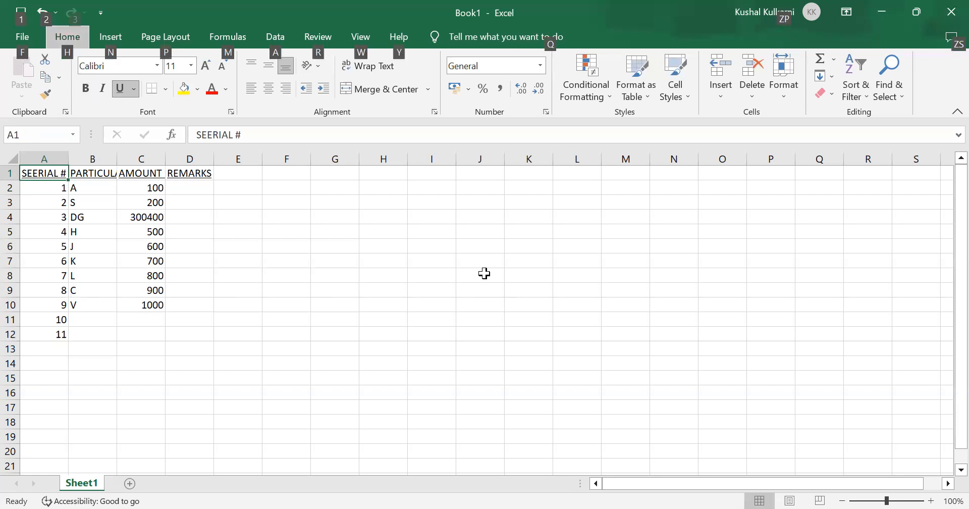
{"action": "key", "text": "Down"}
{"action": "key", "text": "Right"}
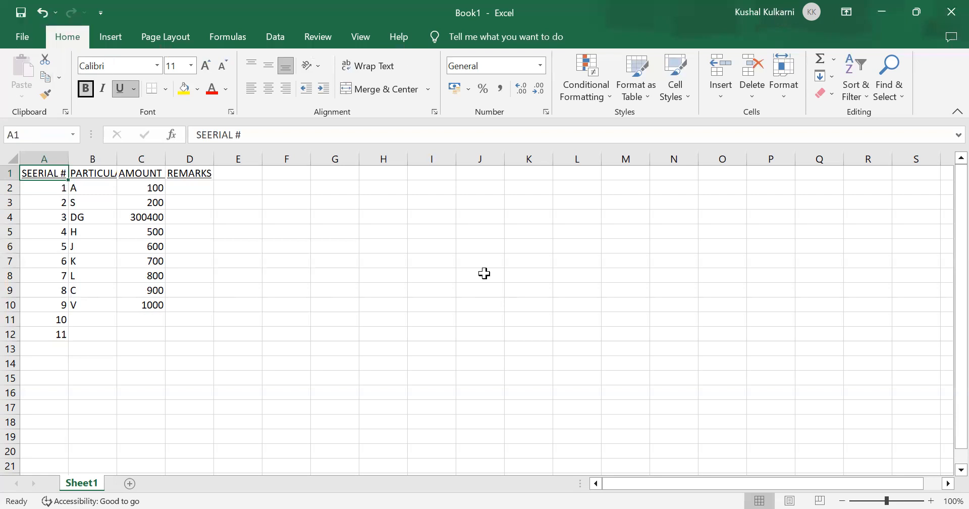
{"action": "key", "text": "Escape"}
Step: Select the header cells A1 and B1 and try bold on them, removing it again
{"action": "key", "text": "Down"}
{"action": "key", "text": "Right"}
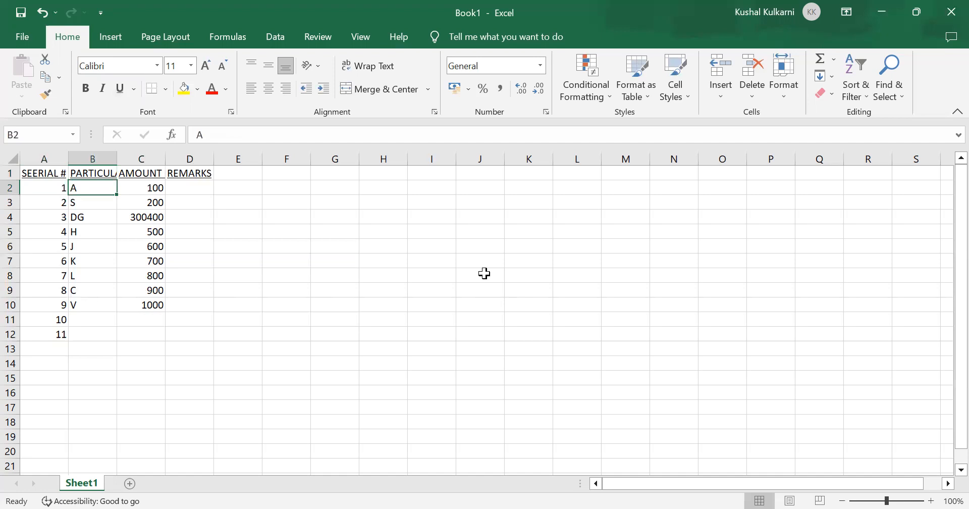
{"action": "key", "text": "Up"}
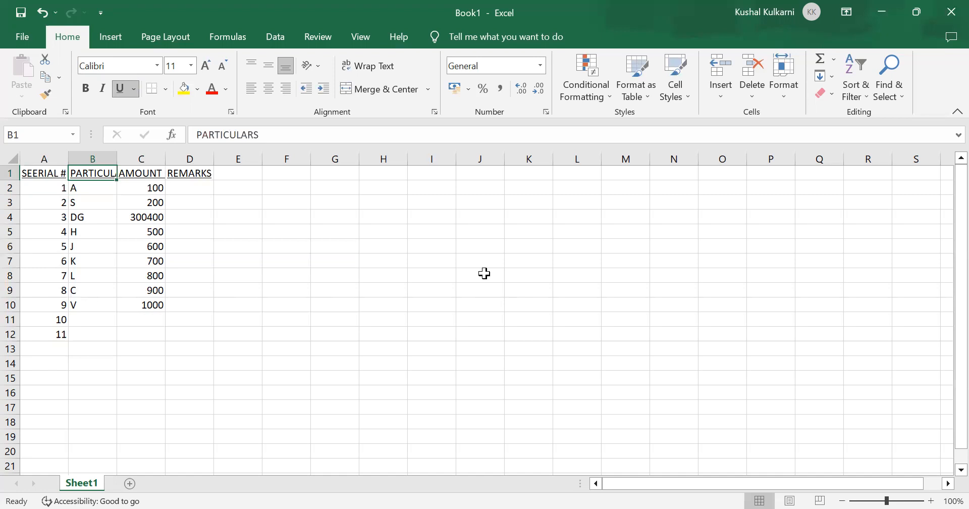
{"action": "key", "text": "Left"}
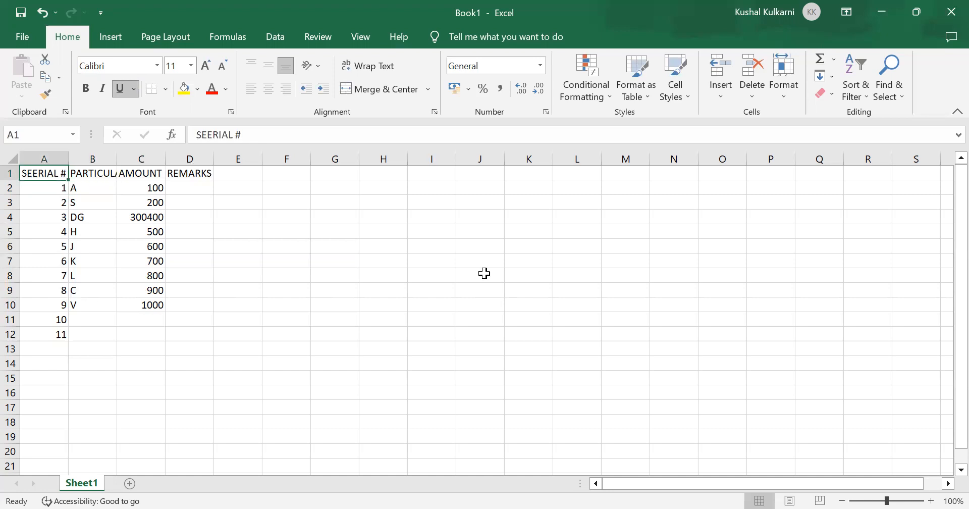
{"action": "key", "text": "shift+Right"}
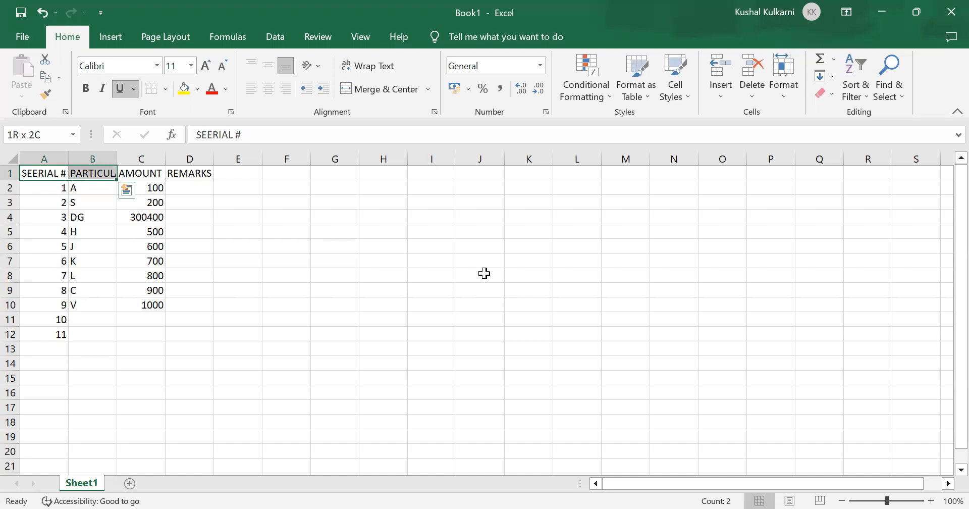
{"action": "key", "text": "alt+h"}
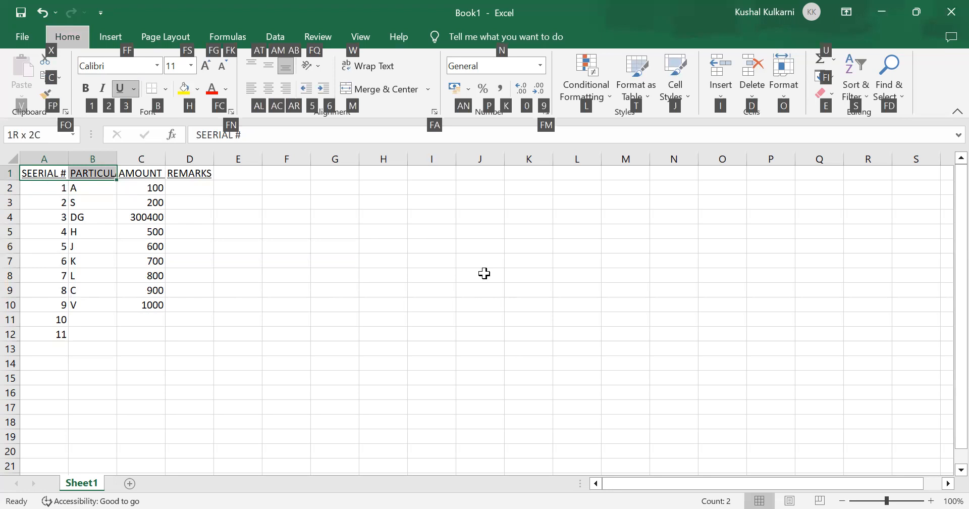
{"action": "key", "text": "o"}
{"action": "key", "text": "ctrl+b"}
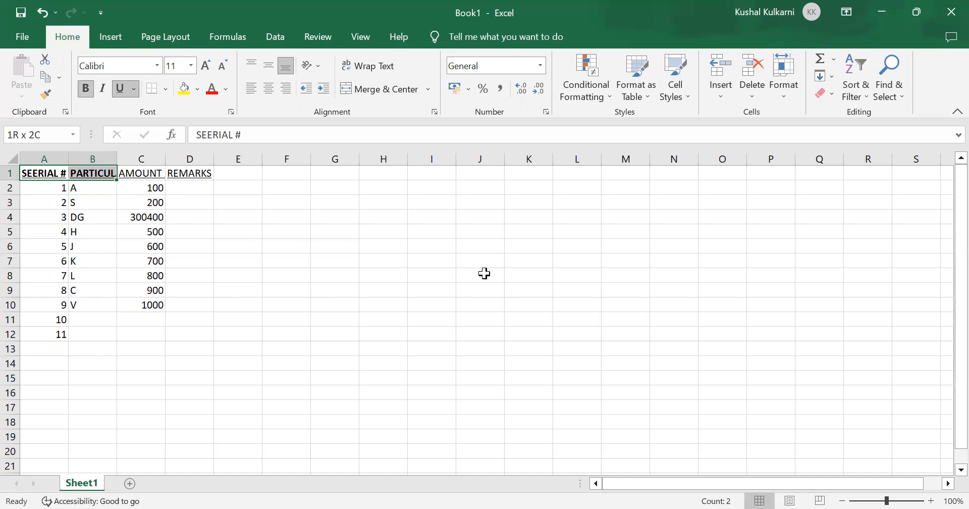
{"action": "key", "text": "ctrl+b"}
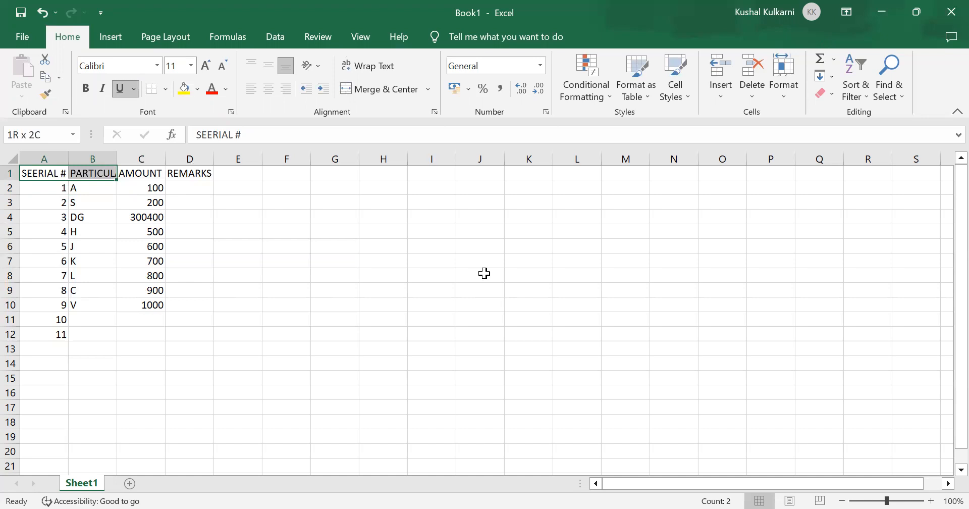
{"action": "key", "text": "alt"}
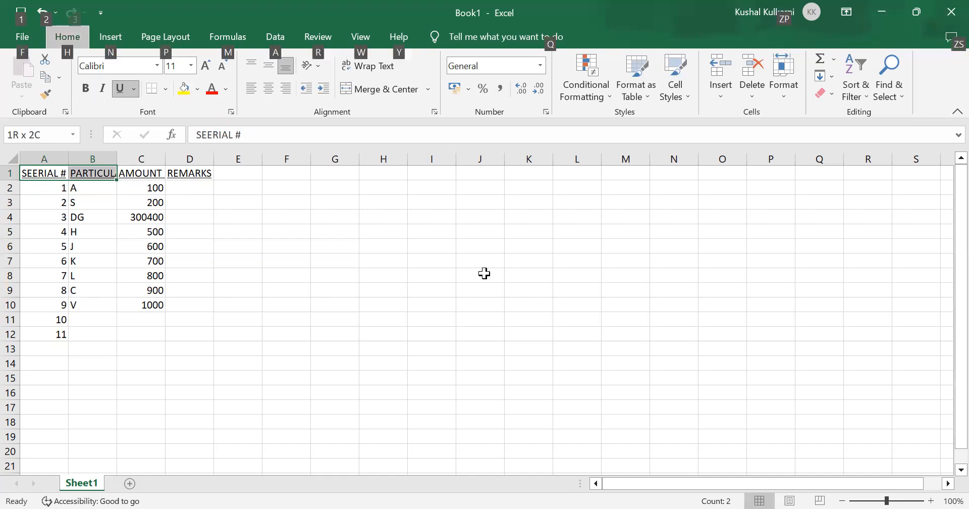
{"action": "key", "text": "Down"}
{"action": "key", "text": "Right"}
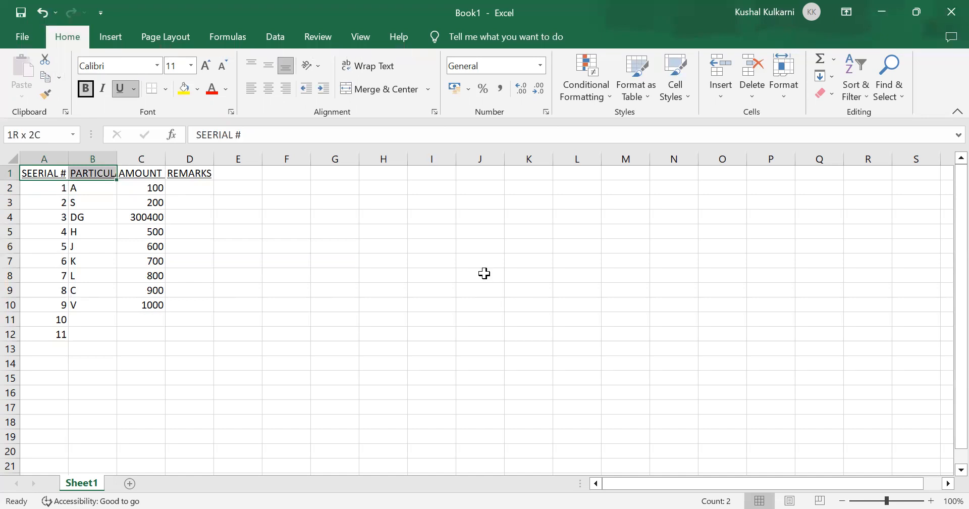
{"action": "key", "text": "Escape"}
{"action": "key", "text": "Down"}
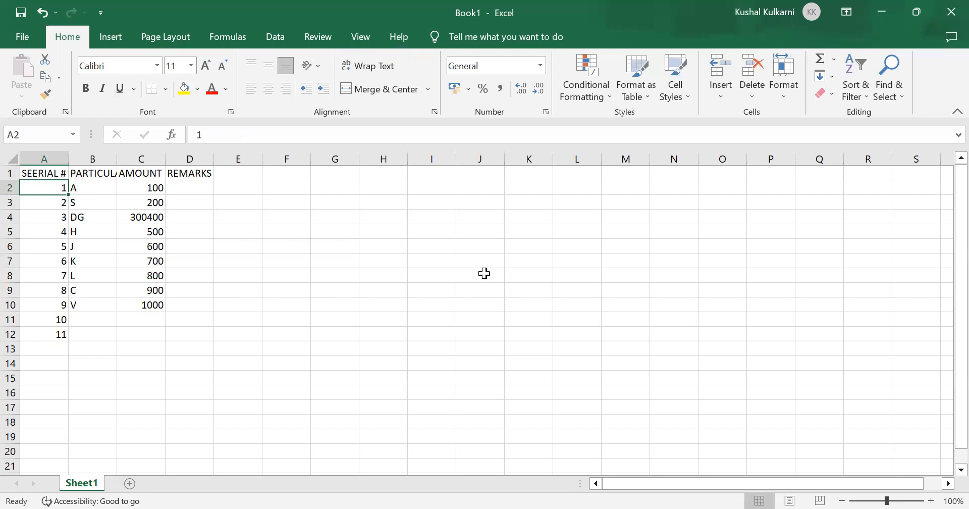
{"action": "key", "text": "Up"}
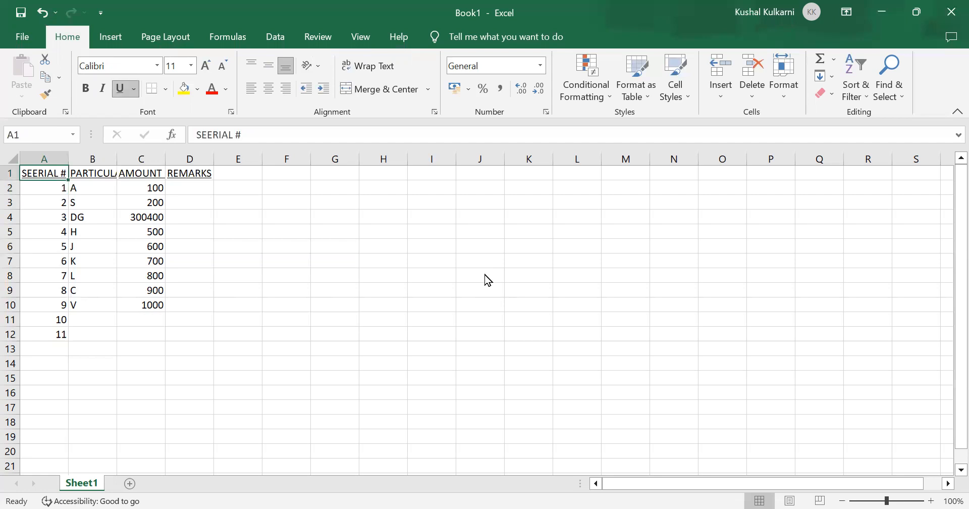
Step: Try bold on header cell A1 alone and remove it again
{"action": "key", "text": "alt+h"}
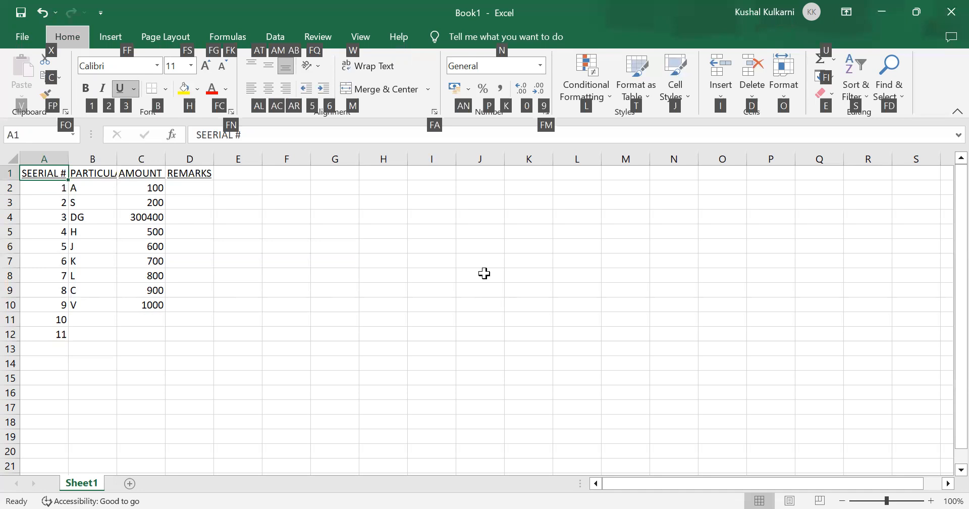
{"action": "key", "text": "alt"}
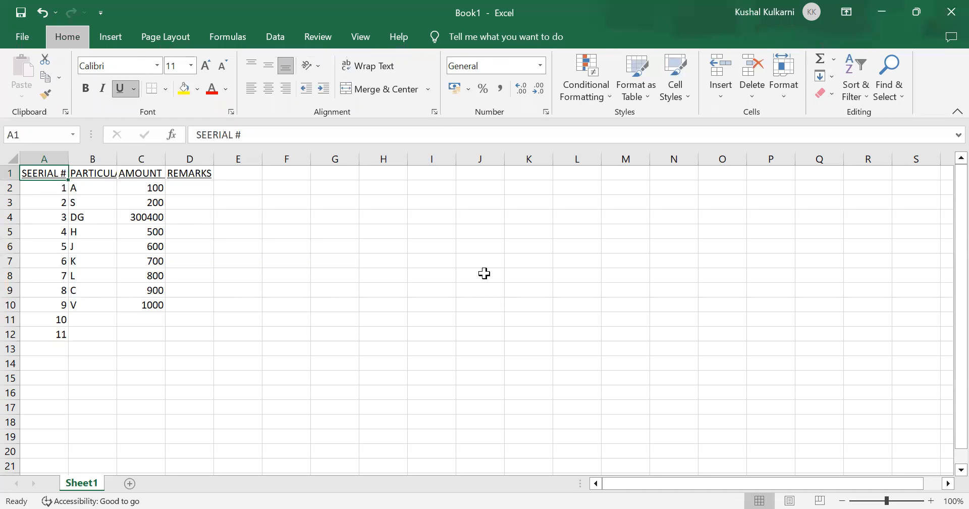
{"action": "key", "text": "ctrl+b"}
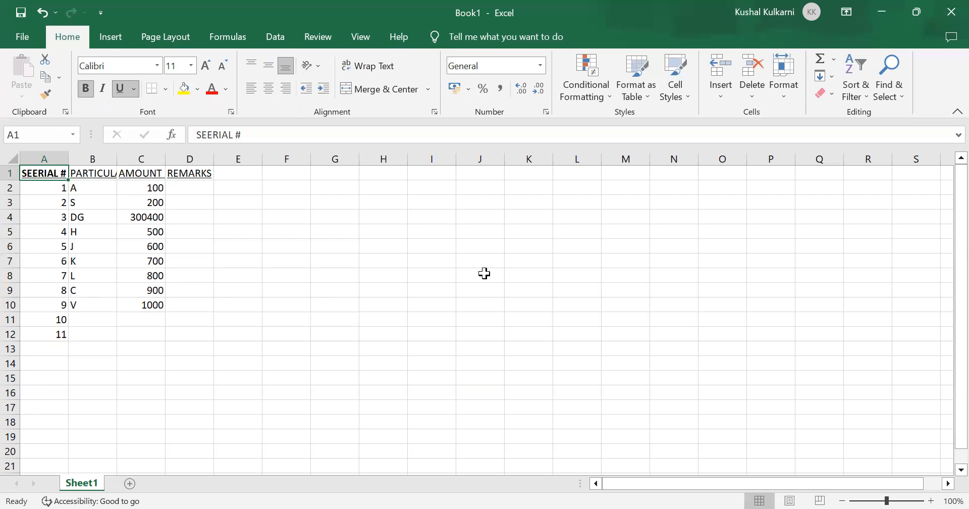
{"action": "key", "text": "ctrl+b"}
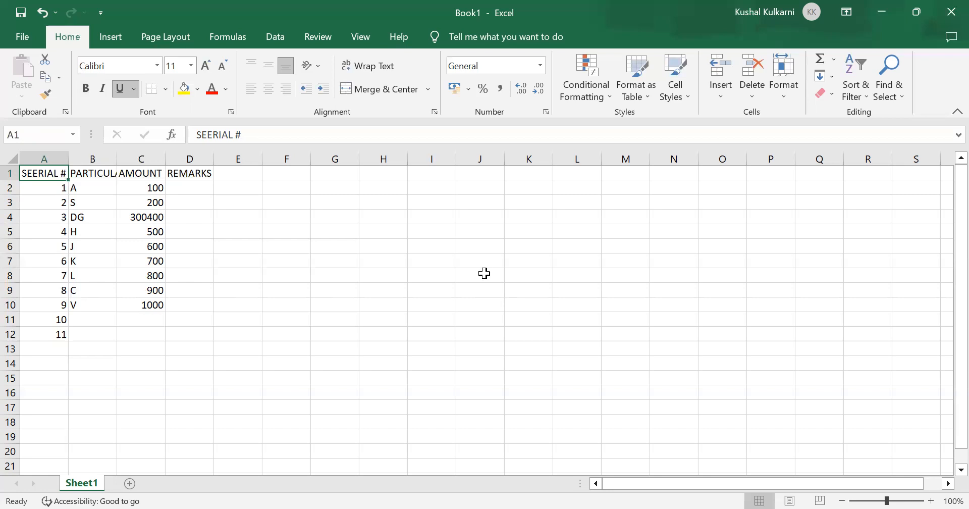
{"action": "key", "text": "alt"}
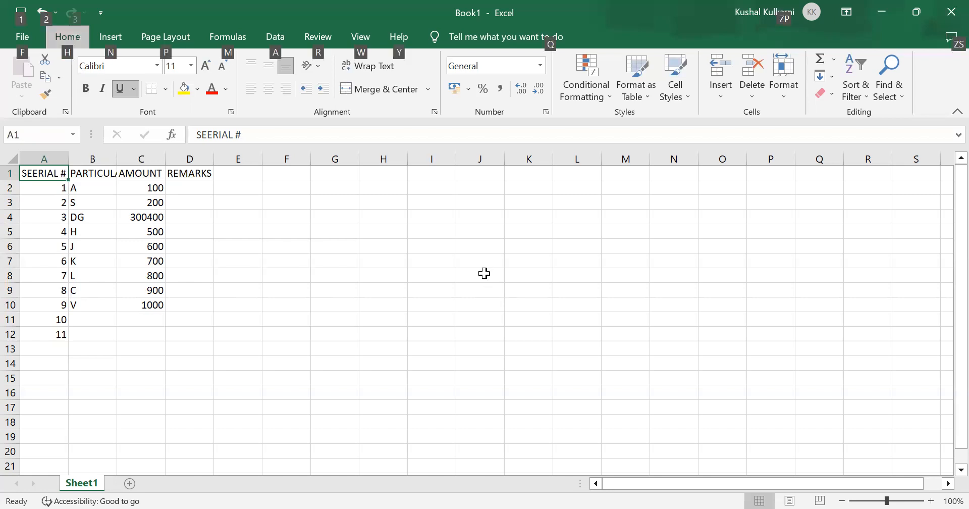
{"action": "key", "text": "Down"}
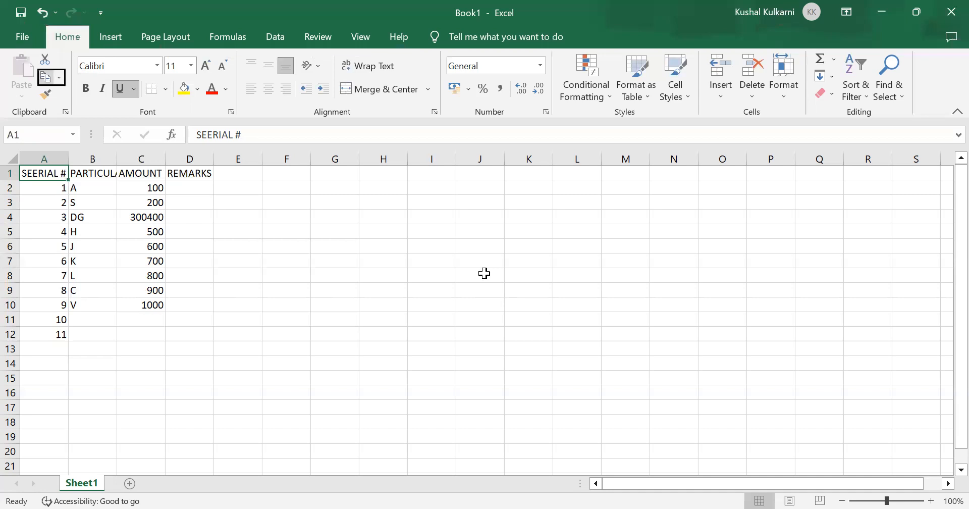
{"action": "key", "text": "Right"}
Step: Insert two new blank worksheets before Sheet1 and switch to Sheet2
{"action": "key", "text": "shift+F11"}
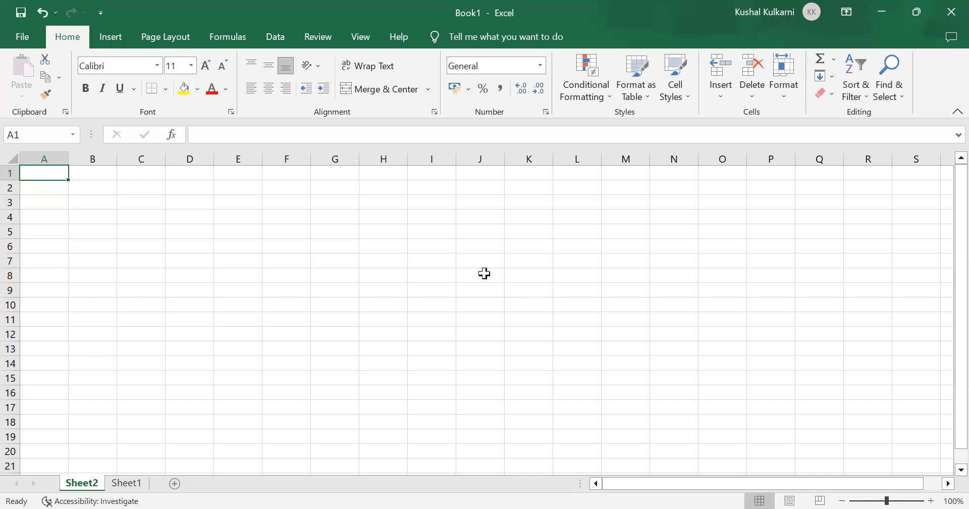
{"action": "key", "text": "shift+F11"}
{"action": "key", "text": "ctrl+Page_Down"}
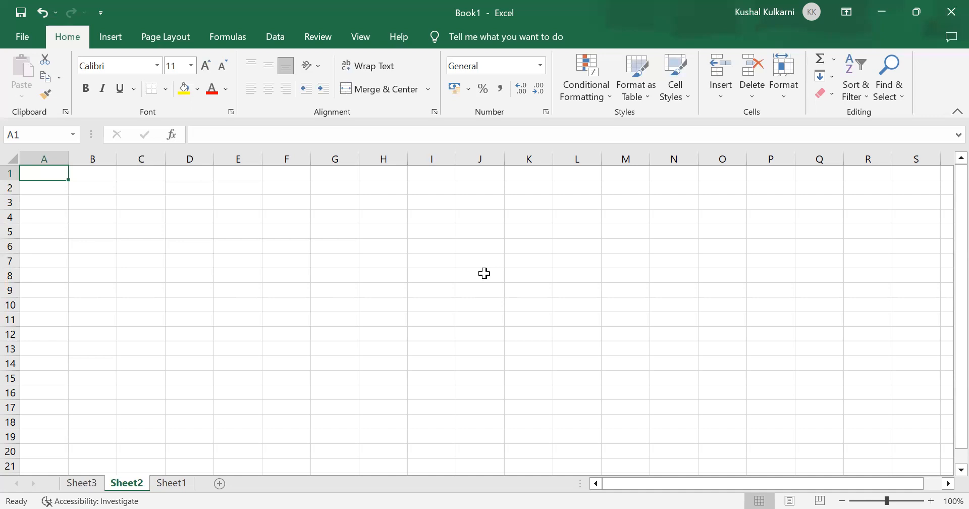
Step: Enter HELLO in cell A1 and a person's first name in cell B1 of Sheet2
{"action": "type", "text": "HELLO"}
{"action": "key", "text": "Tab"}
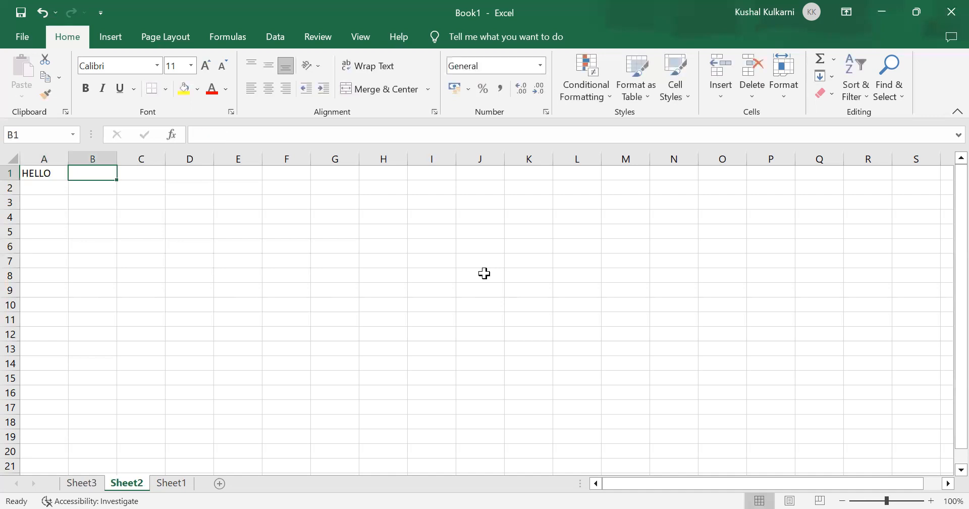
{"action": "type", "text": "KUSHA;"}
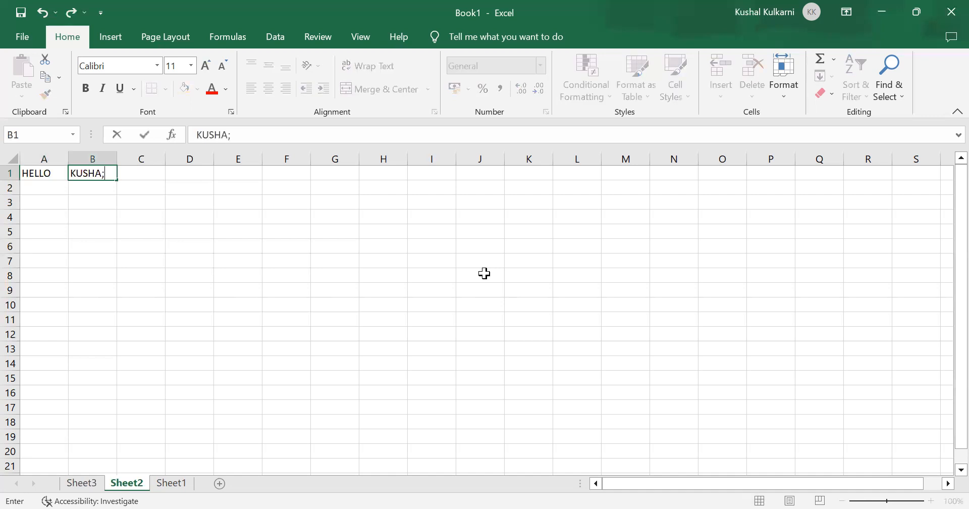
{"action": "key", "text": "BackSpace"}
{"action": "type", "text": "L"}
{"action": "key", "text": "Return"}
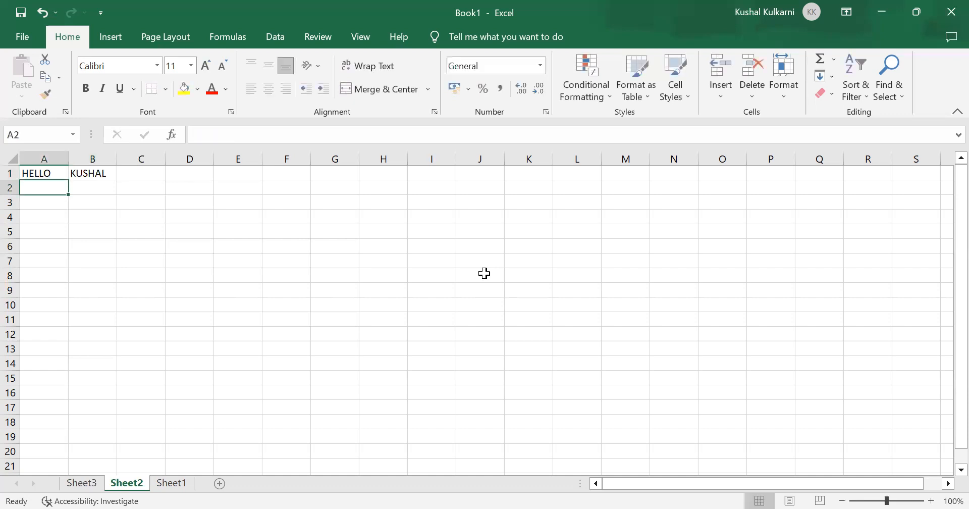
Step: Apply bold to the HELLO text in cell A1 and remove it again
{"action": "key", "text": "Up"}
{"action": "key", "text": "Right"}
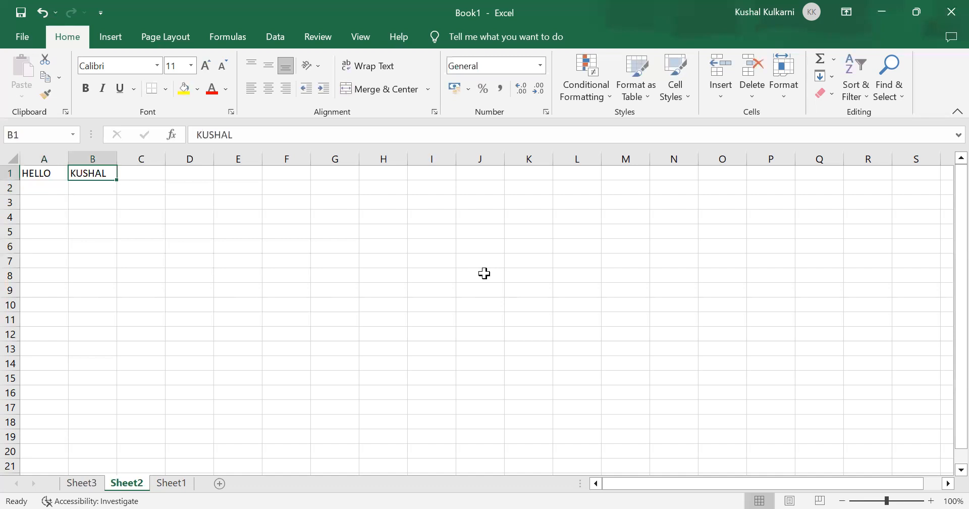
{"action": "key", "text": "Left"}
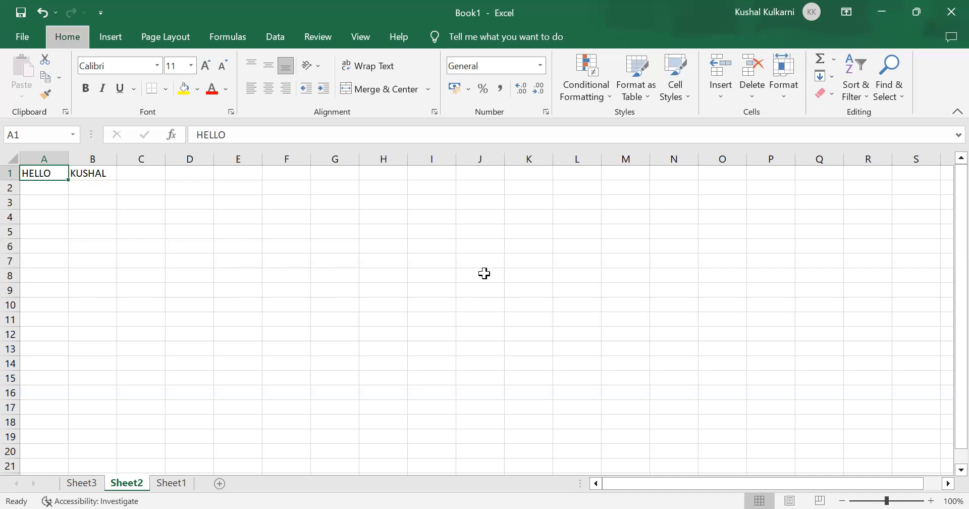
{"action": "key", "text": "alt+h"}
{"action": "key", "text": "alt"}
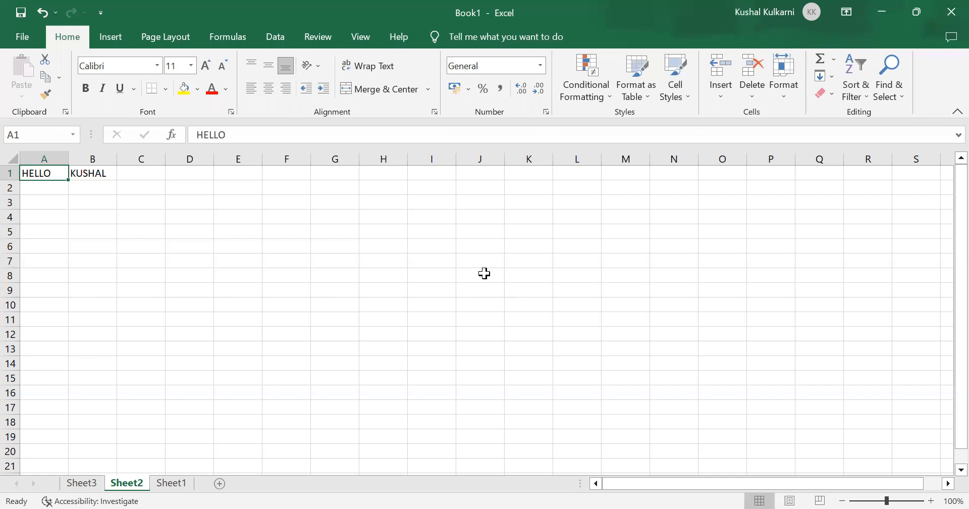
{"action": "key", "text": "alt"}
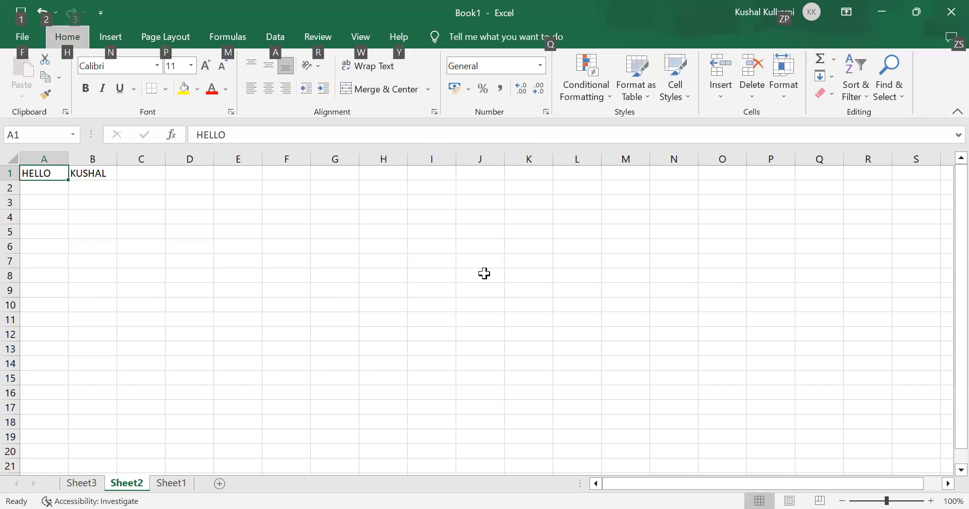
{"action": "key", "text": "Down"}
{"action": "key", "text": "Right"}
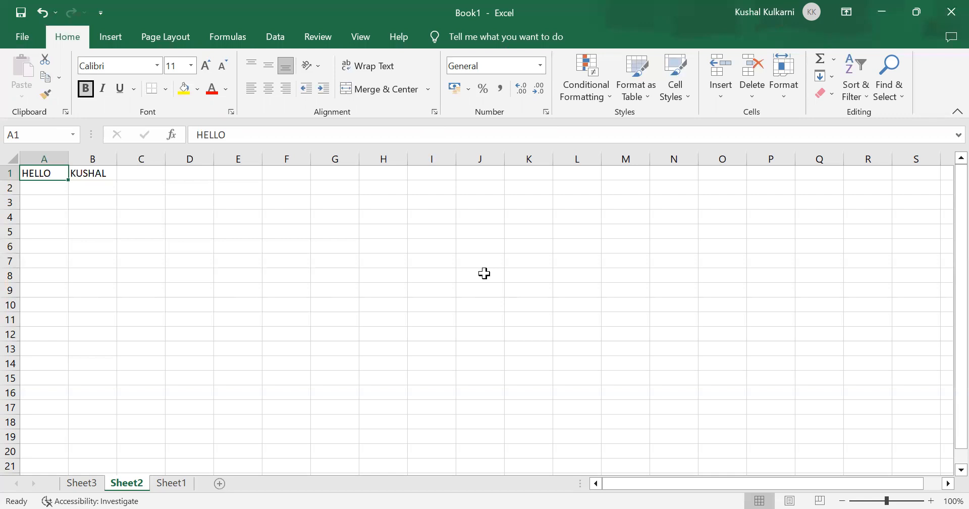
{"action": "key", "text": "Return"}
{"action": "key", "text": "alt+h"}
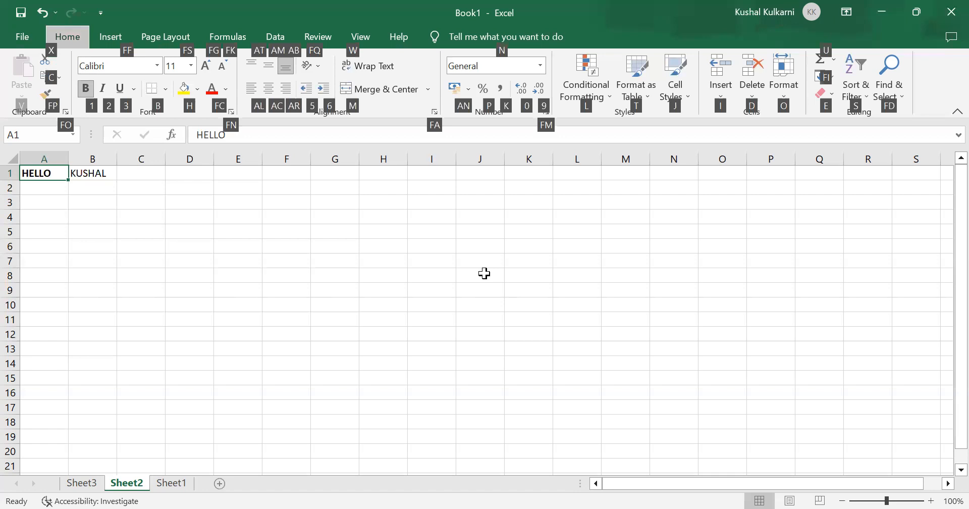
{"action": "key", "text": "1"}
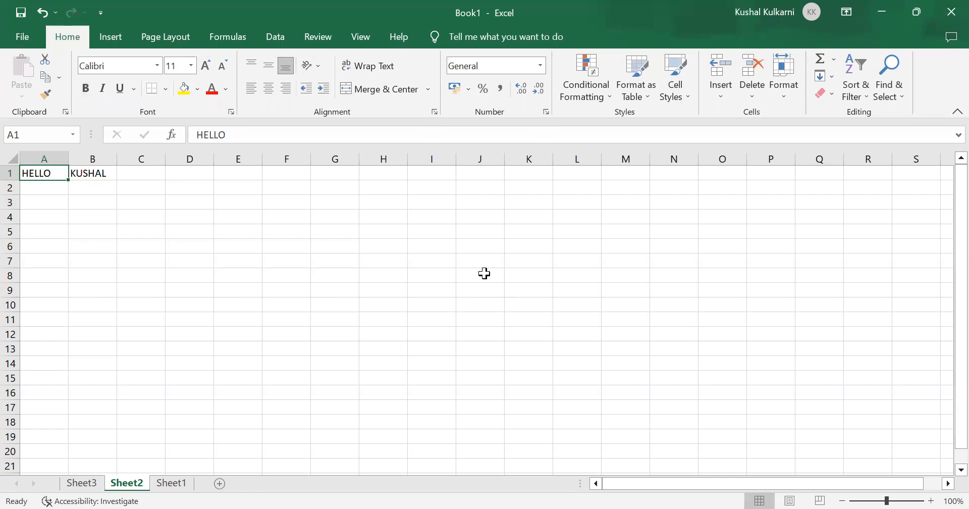
Step: Apply bold to the HELLO text in cell A1 of Sheet2
{"action": "key", "text": "Right"}
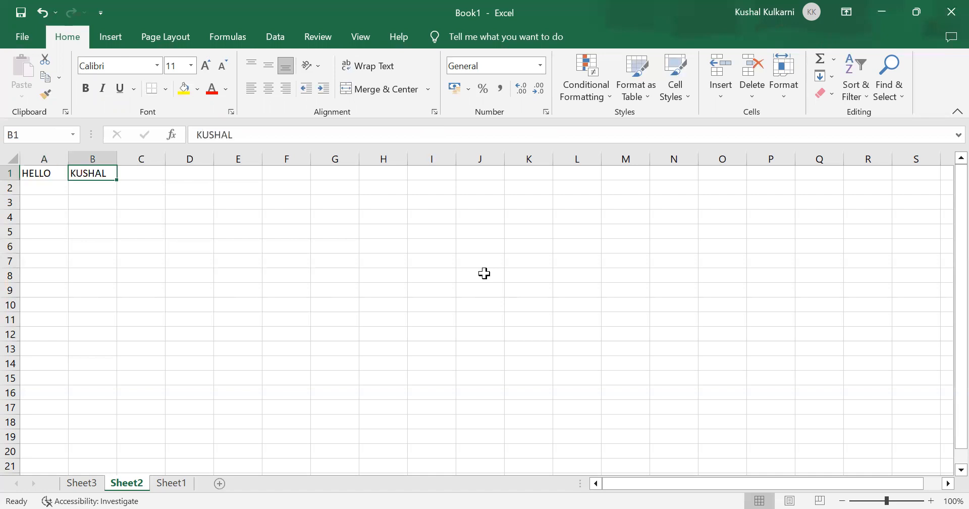
{"action": "key", "text": "Left"}
{"action": "key", "text": "alt"}
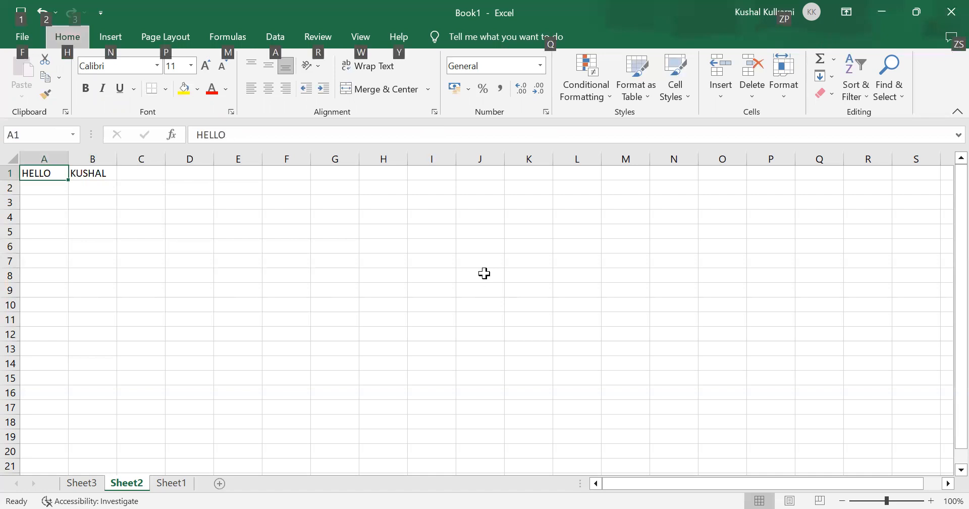
{"action": "key", "text": "Down"}
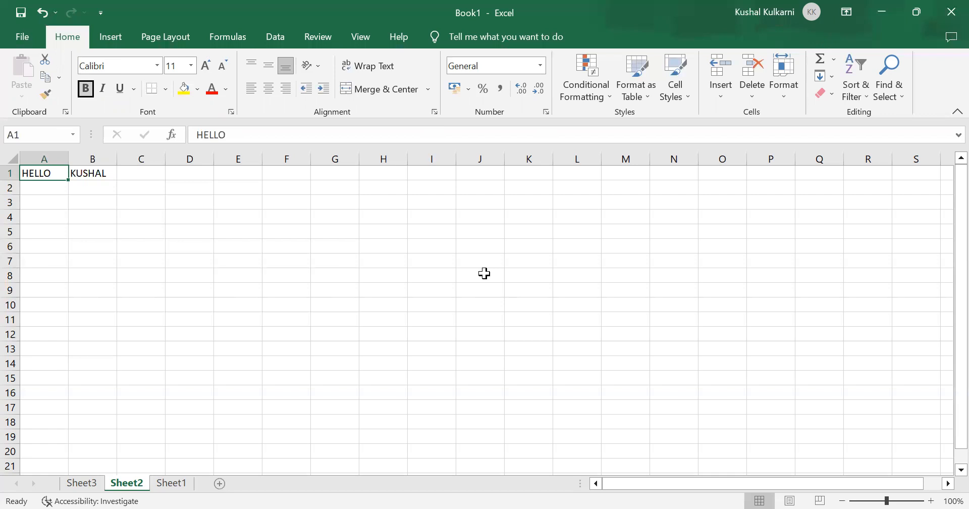
{"action": "key", "text": "Return"}
{"action": "key", "text": "Right"}
{"action": "key", "text": "Left"}
{"action": "key", "text": "Tab"}
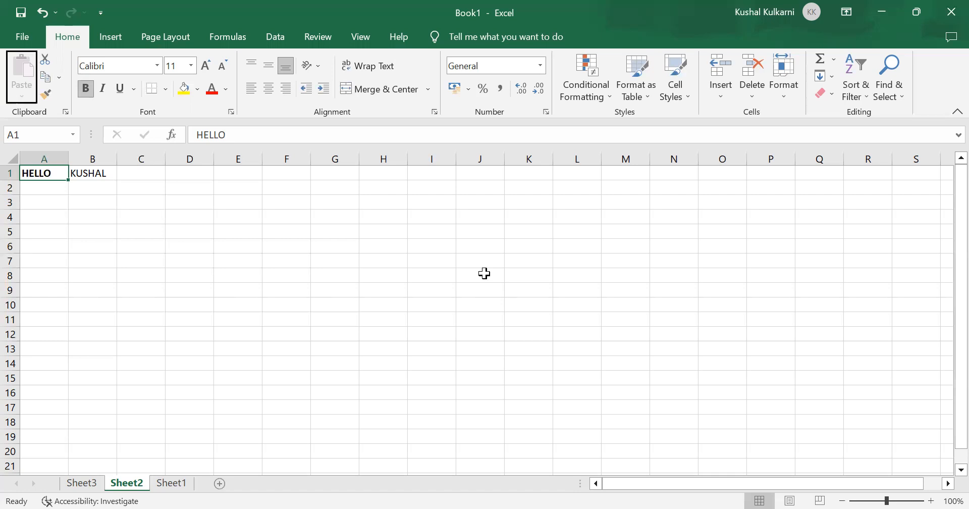
{"action": "key", "text": "Tab"}
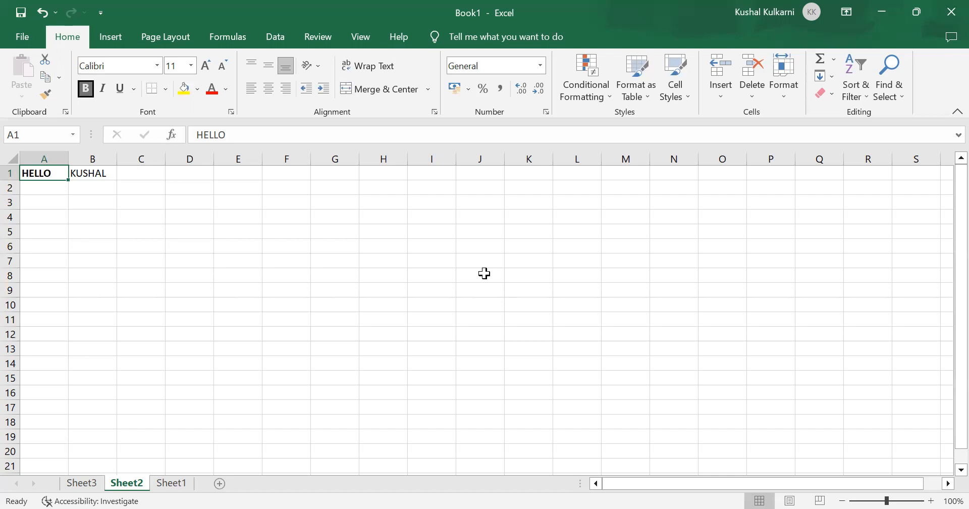
Step: Apply bold to the first name in cell B1
{"action": "key", "text": "Right"}
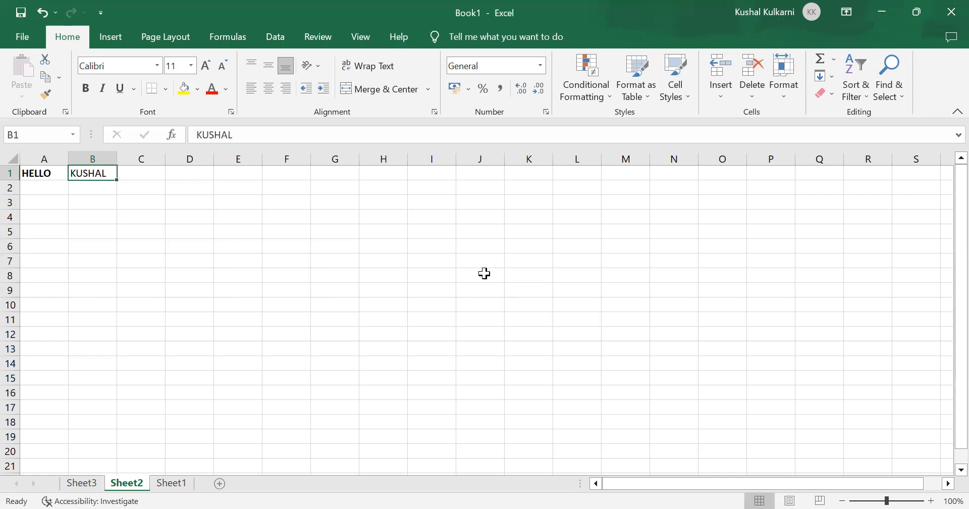
{"action": "key", "text": "alt+h"}
{"action": "key", "text": "1"}
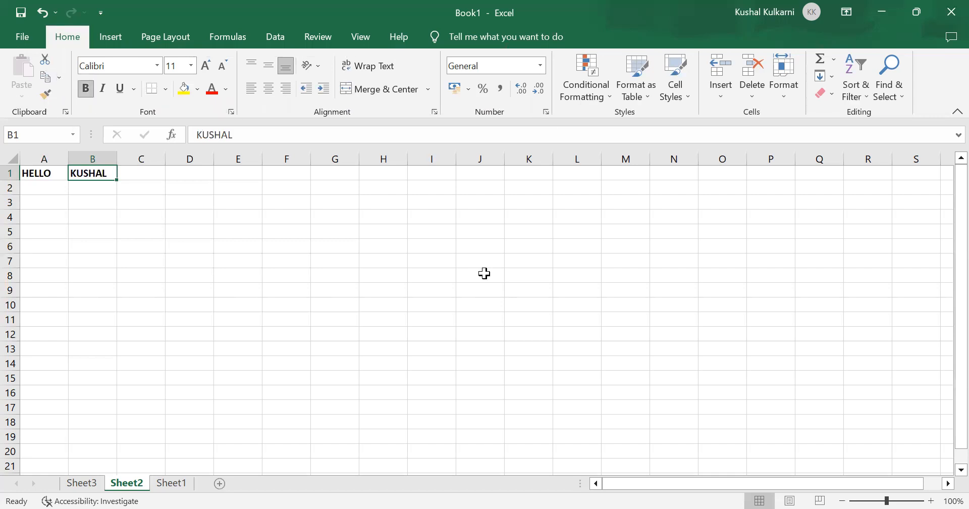
{"action": "key", "text": "Left"}
{"action": "key", "text": "Right"}
{"action": "key", "text": "alt"}
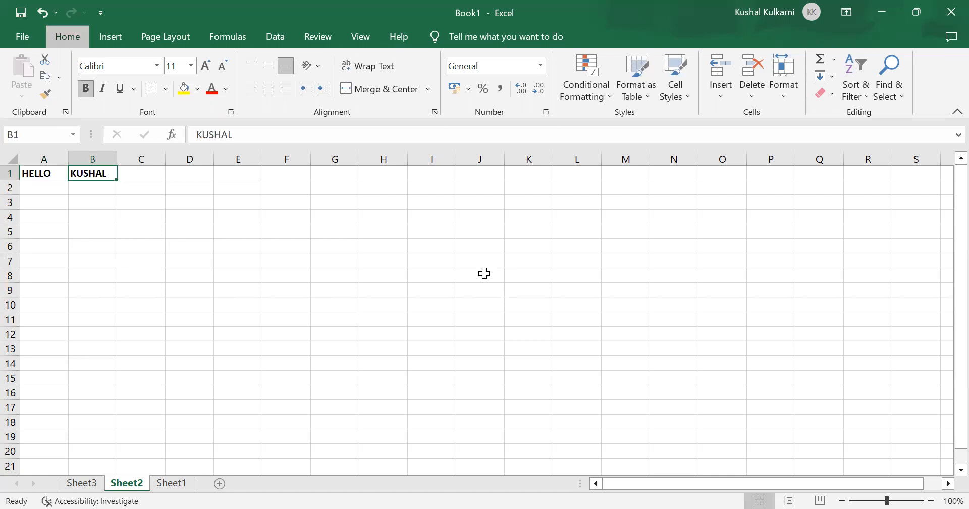
Step: Remove the bold from the first name in cell B1 and apply it again
{"action": "key", "text": "ctrl+b"}
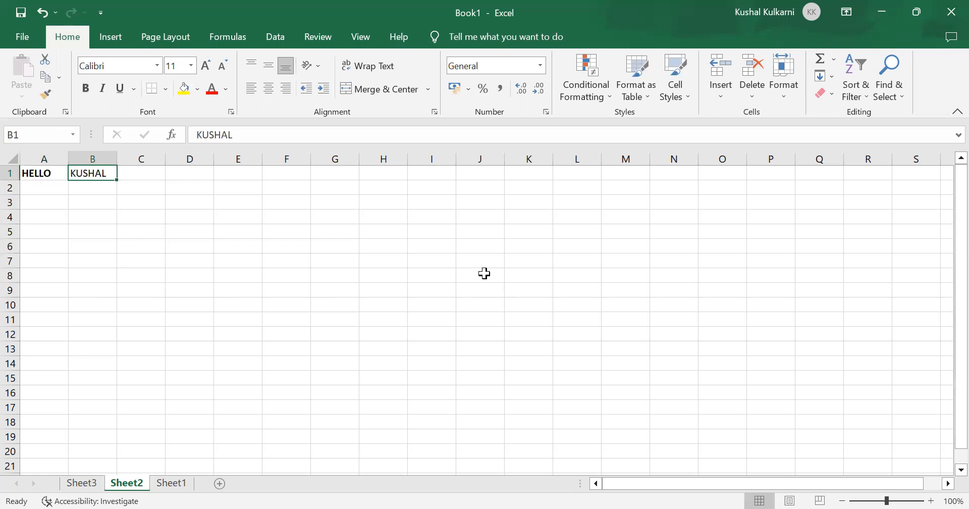
{"action": "key", "text": "ctrl+b"}
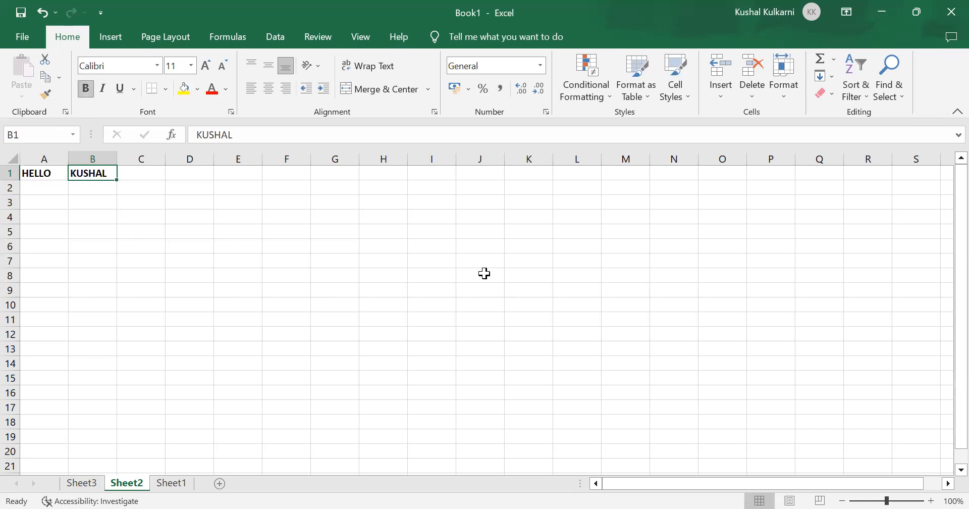
{"action": "key", "text": "Left"}
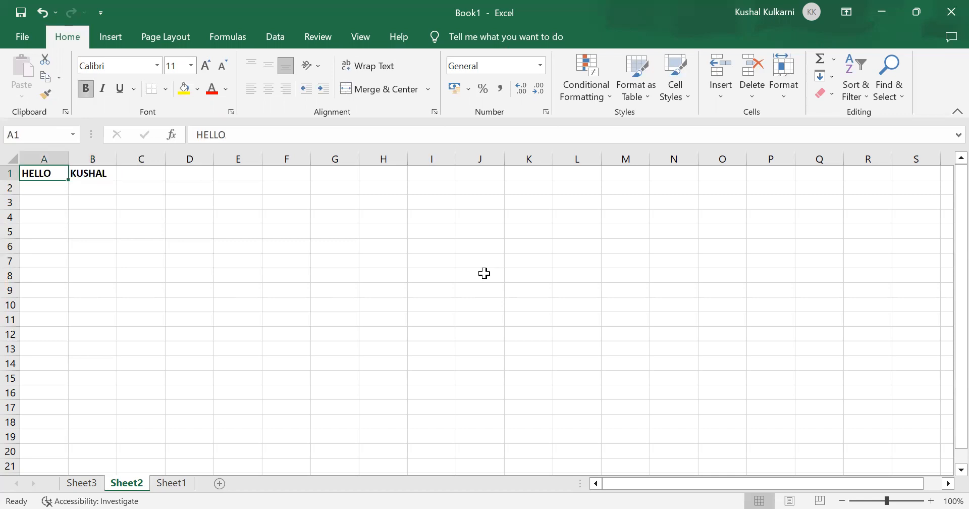
{"action": "key", "text": "Right"}
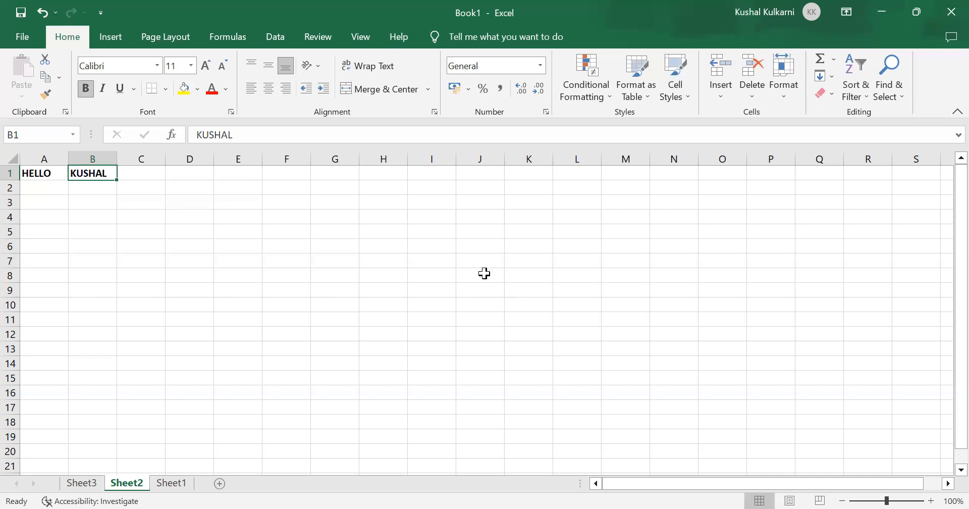
{"action": "key", "text": "alt"}
{"action": "key", "text": "Down"}
{"action": "key", "text": "ctrl+Right"}
{"action": "key", "text": "Right"}
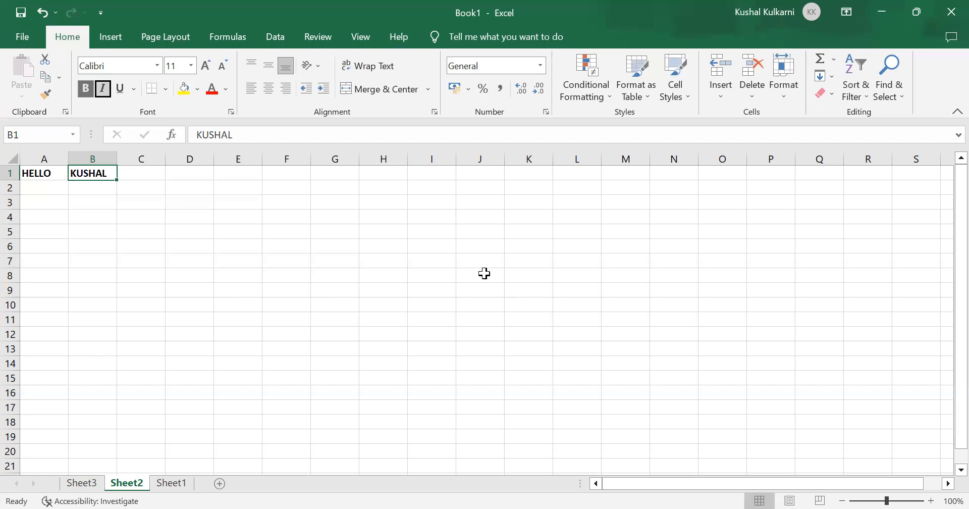
{"action": "key", "text": "Left"}
{"action": "key", "text": "Escape"}
Step: Enter INDIA in cell C1 and keep that cell selected
{"action": "key", "text": "Right"}
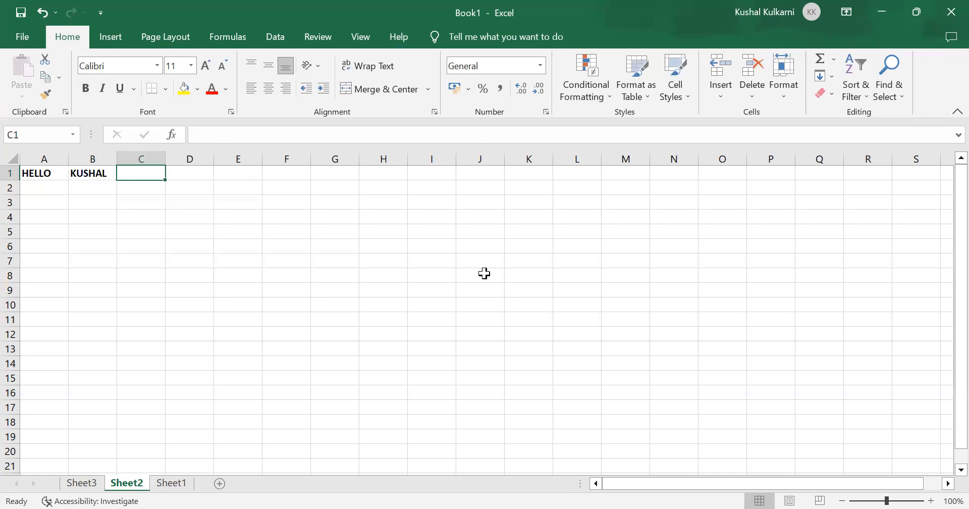
{"action": "key", "text": "Right"}
{"action": "key", "text": "Left"}
{"action": "key", "text": "Left"}
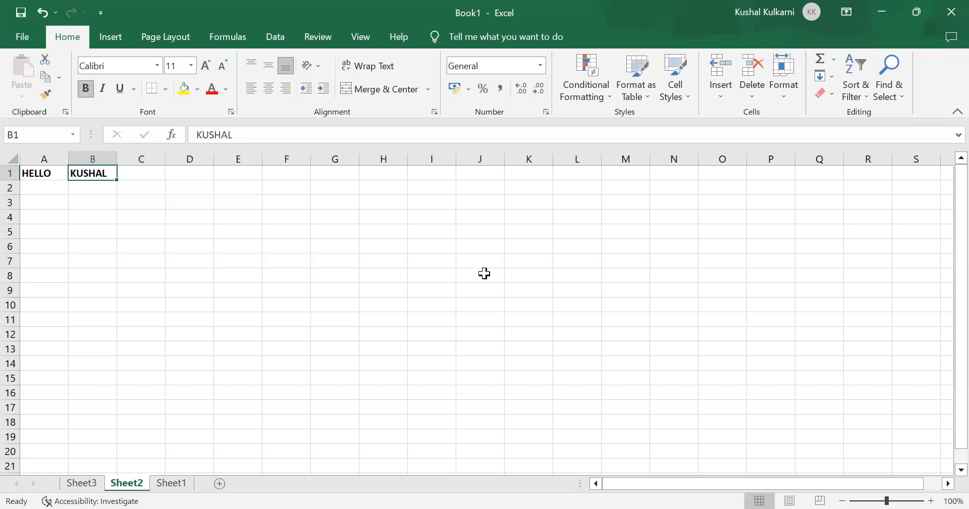
{"action": "key", "text": "Right"}
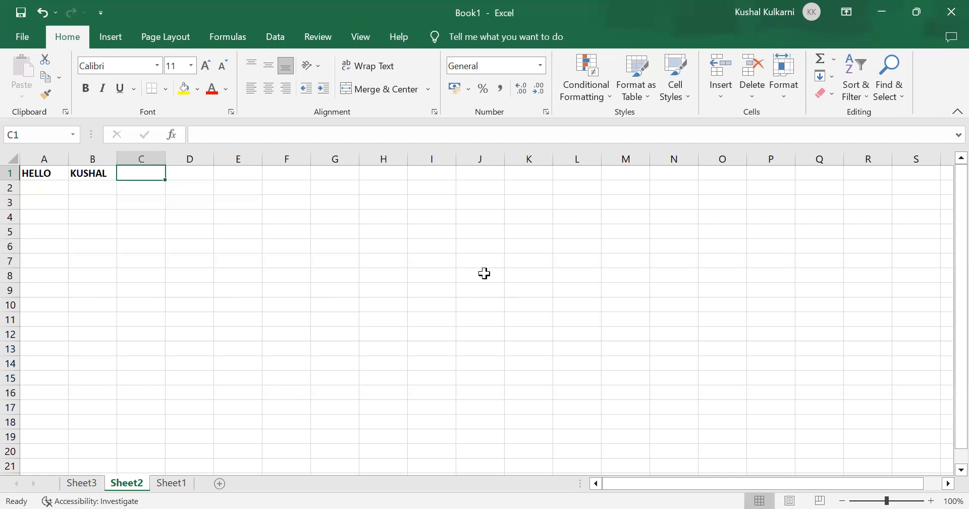
{"action": "type", "text": "INDIA"}
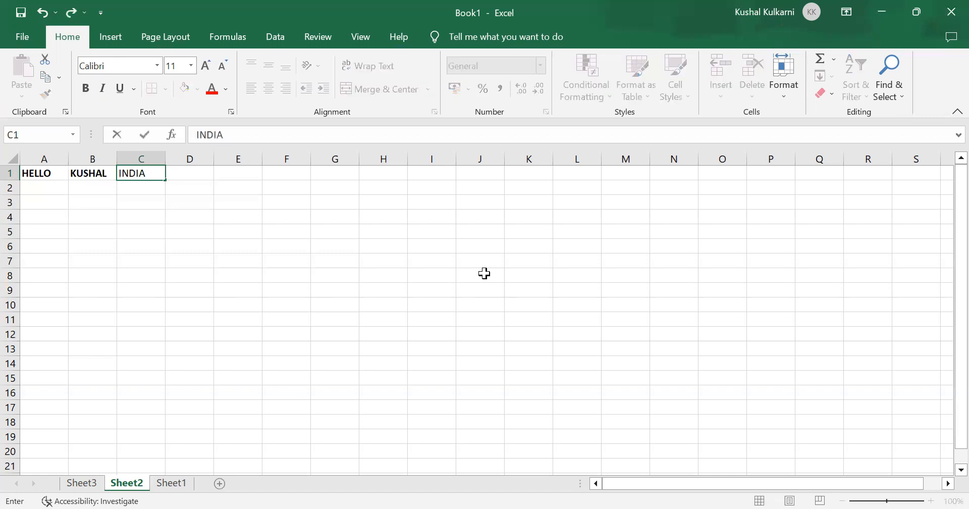
{"action": "key", "text": "ctrl+Return"}
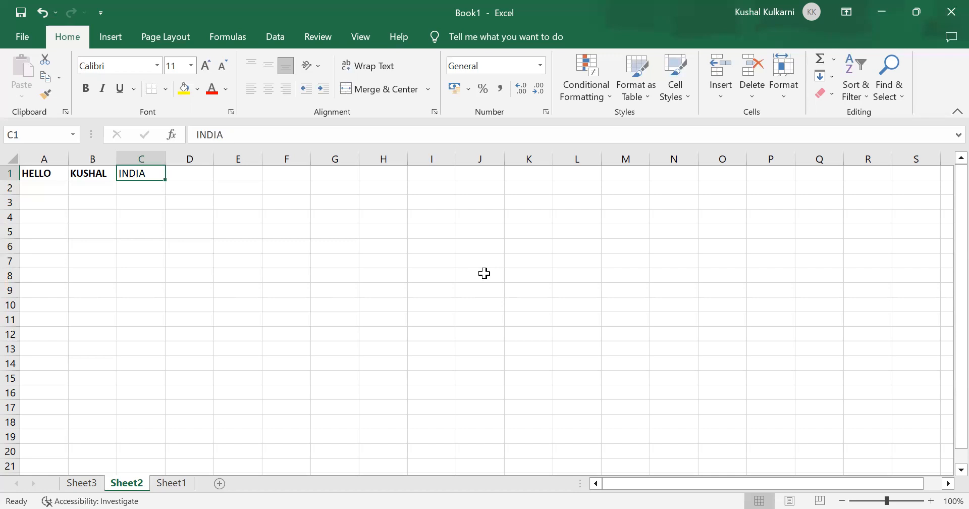
Step: Try bold on the INDIA text in cell C1 and take it off again
{"action": "key", "text": "alt+h"}
{"action": "key", "text": "ctrl+Right"}
{"action": "key", "text": "Escape"}
{"action": "key", "text": "ctrl+b"}
{"action": "key", "text": "ctrl+b"}
{"action": "key", "text": "alt+h"}
{"action": "key", "text": "ctrl+Right"}
{"action": "key", "text": "Escape"}
{"action": "key", "text": "Right"}
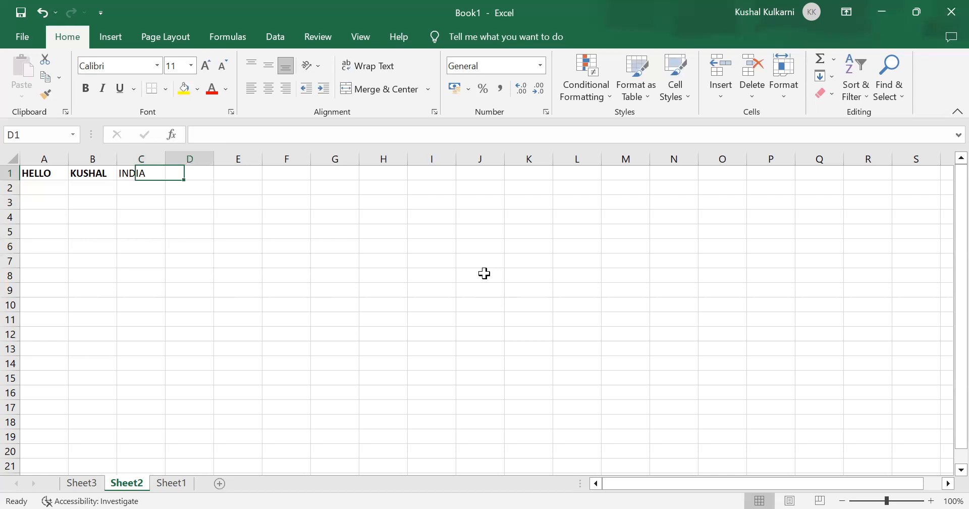
{"action": "key", "text": "Left"}
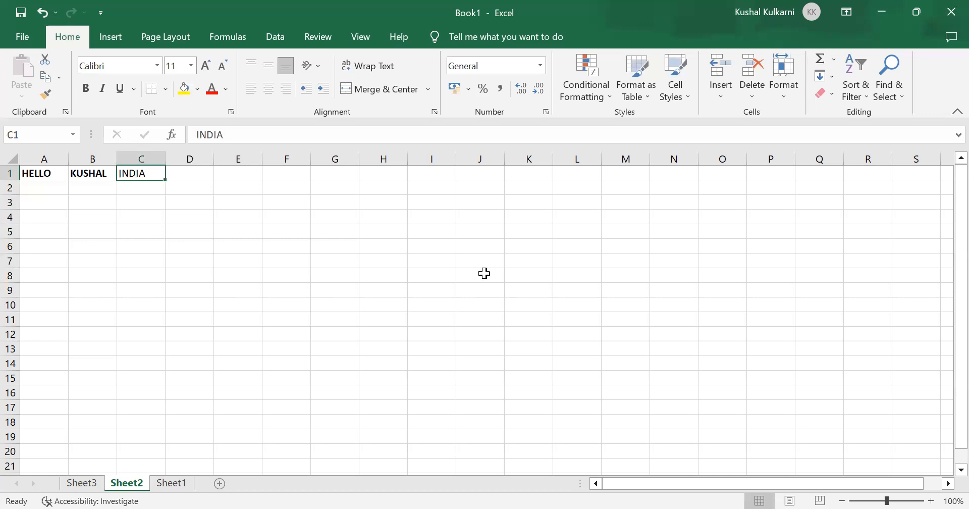
Step: Apply bold to INDIA in cell C1 two more times, removing it after each application
{"action": "key", "text": "alt+h"}
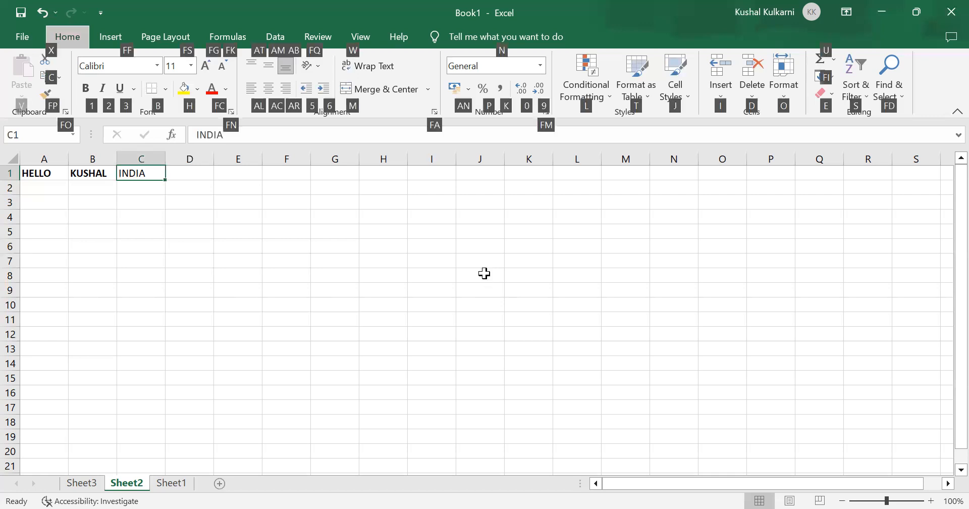
{"action": "key", "text": "1"}
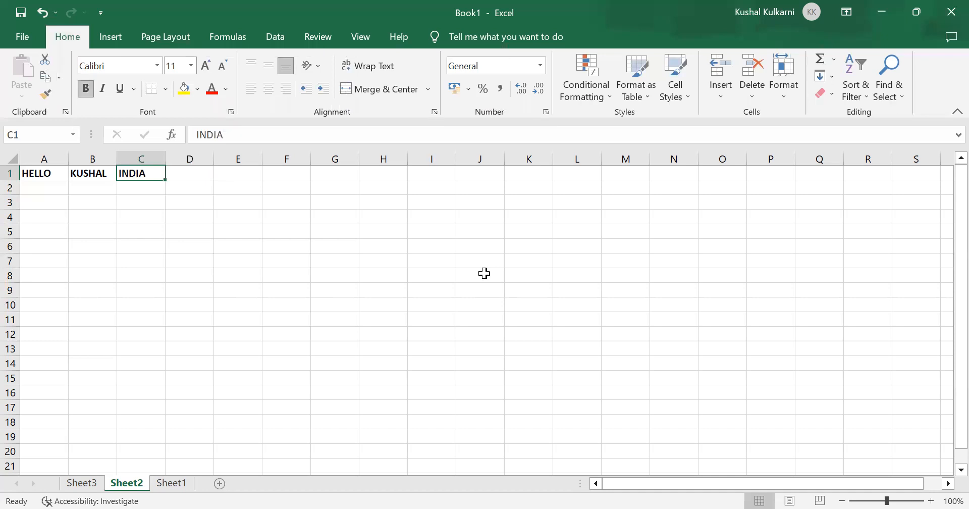
{"action": "key", "text": "ctrl+b"}
{"action": "key", "text": "alt+h"}
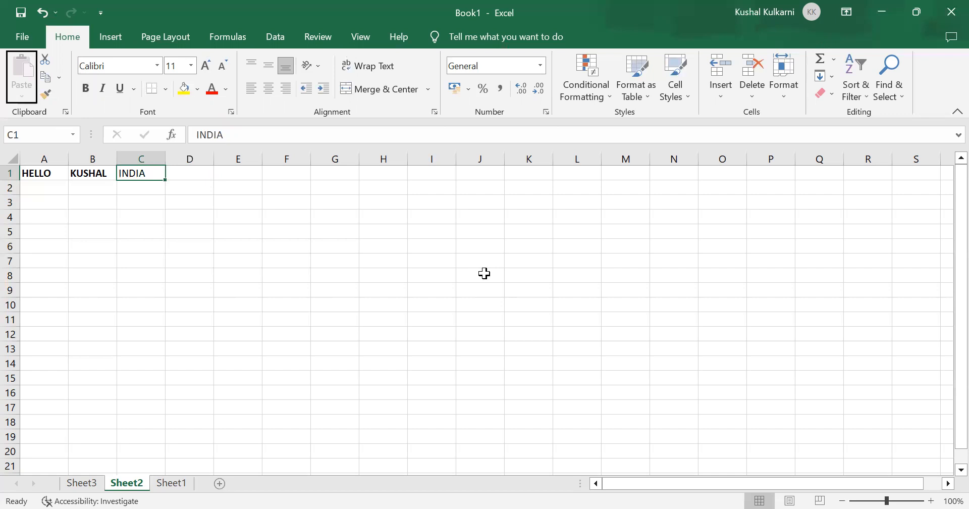
{"action": "key", "text": "1"}
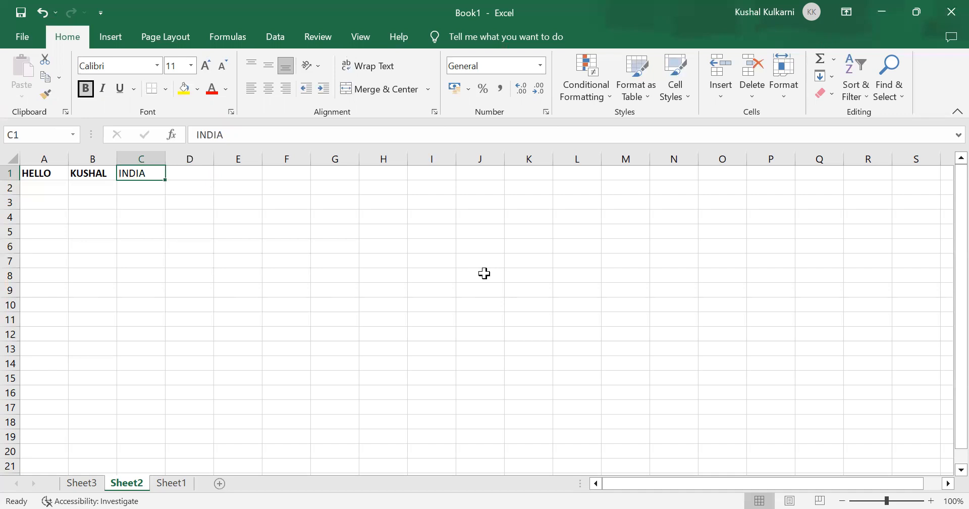
{"action": "key", "text": "Right"}
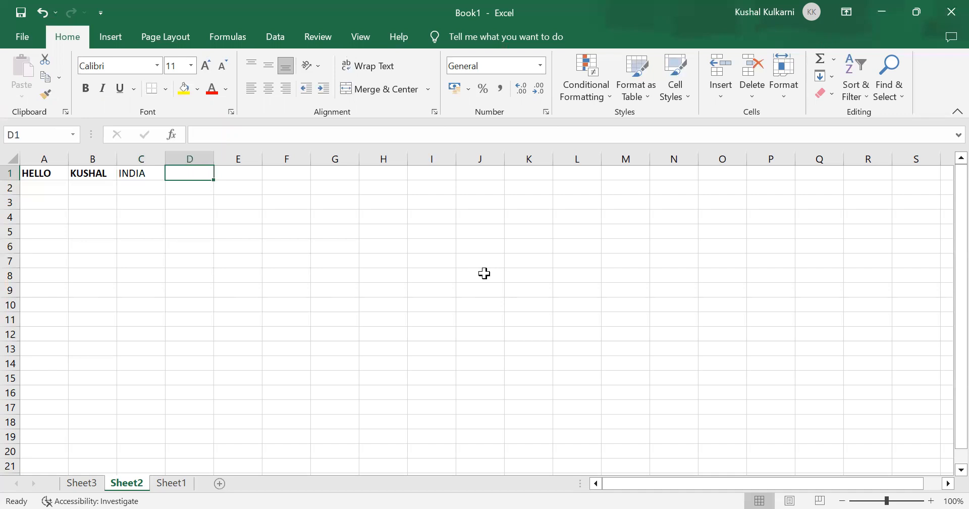
{"action": "key", "text": "Left"}
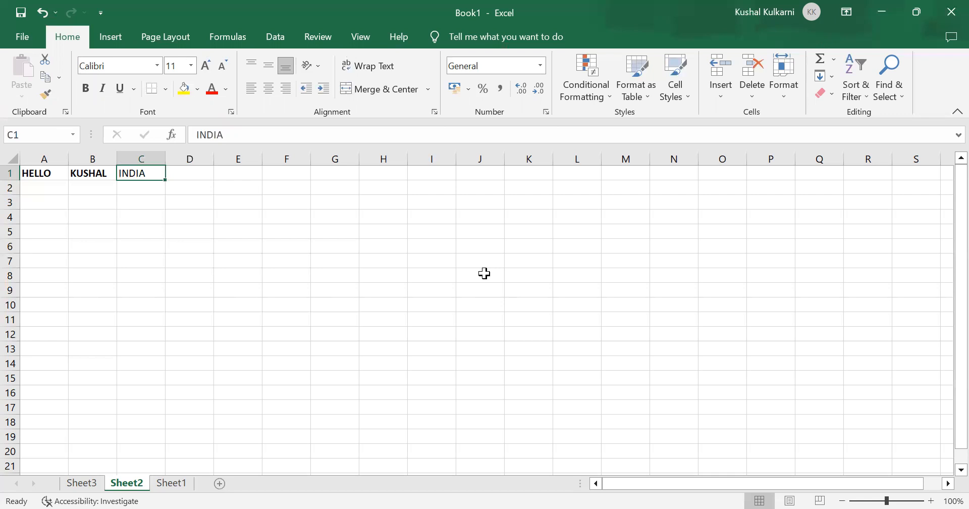
{"action": "key", "text": "alt+h"}
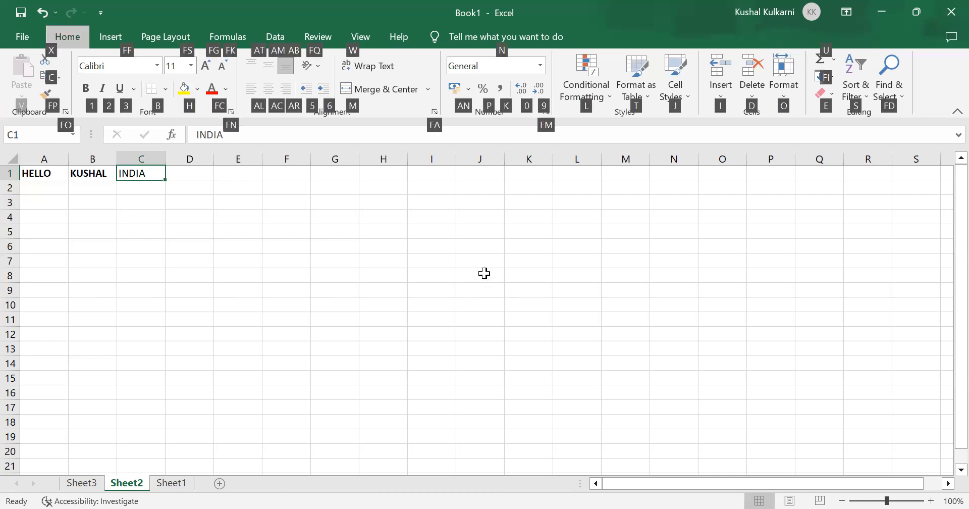
{"action": "key", "text": "1"}
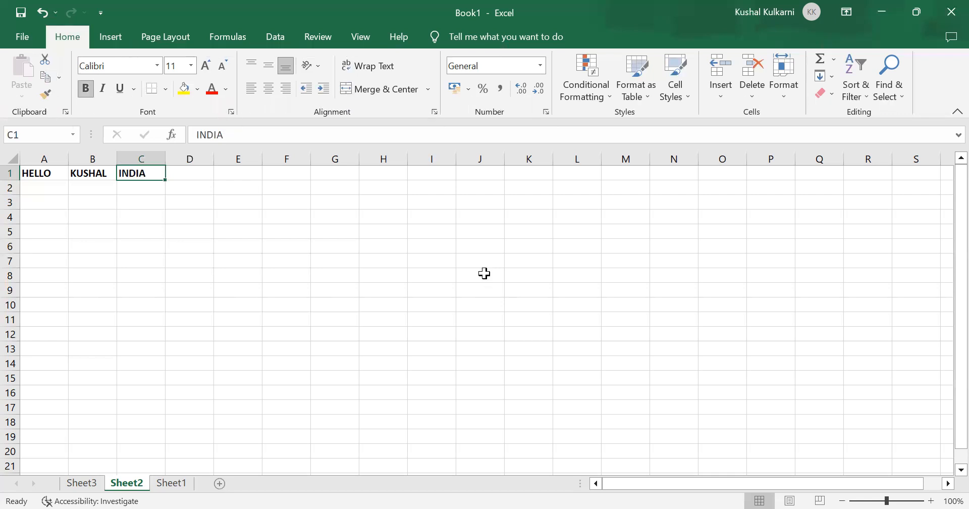
{"action": "key", "text": "ctrl+b"}
{"action": "key", "text": "Left"}
{"action": "key", "text": "Right"}
{"action": "key", "text": "Tab"}
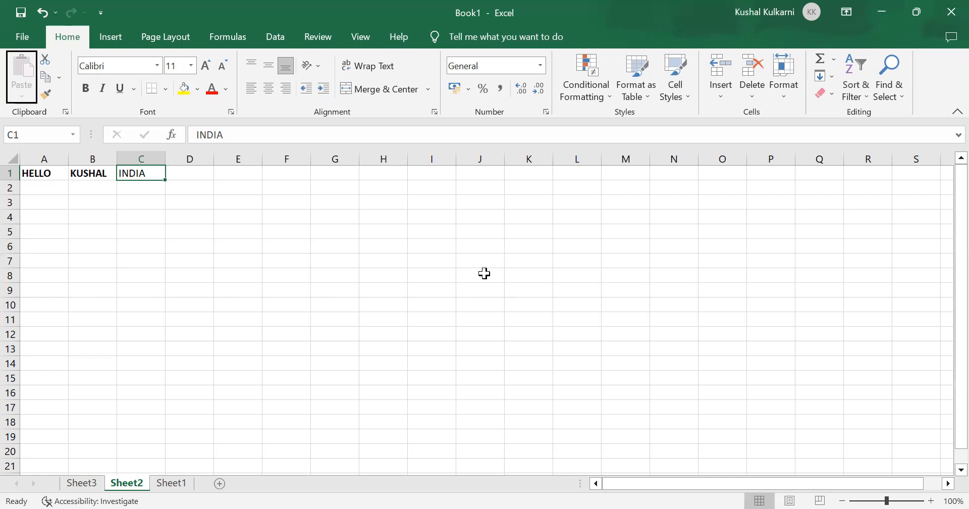
{"action": "key", "text": "ctrl+Right"}
{"action": "key", "text": "Escape"}
Step: Make the INDIA text in cell C1 bold
{"action": "key", "text": "alt"}
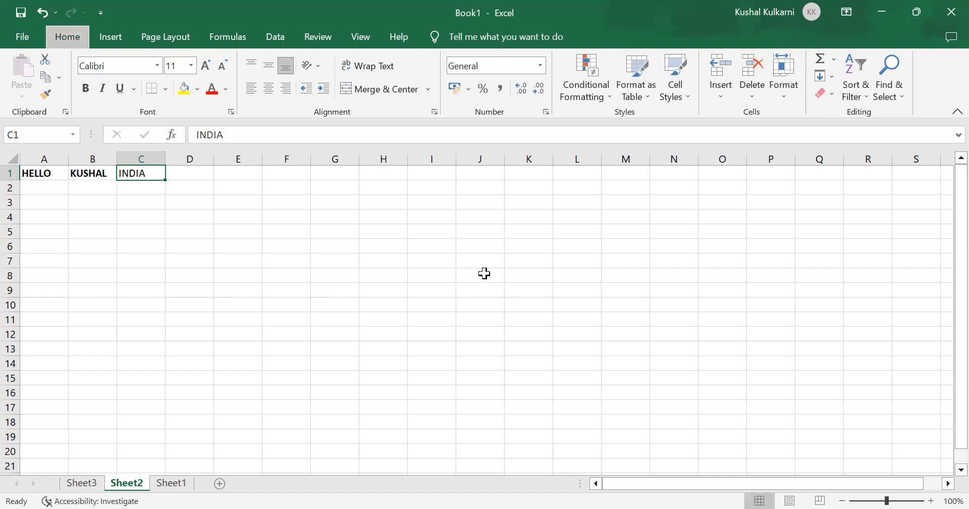
{"action": "key", "text": "ctrl+b"}
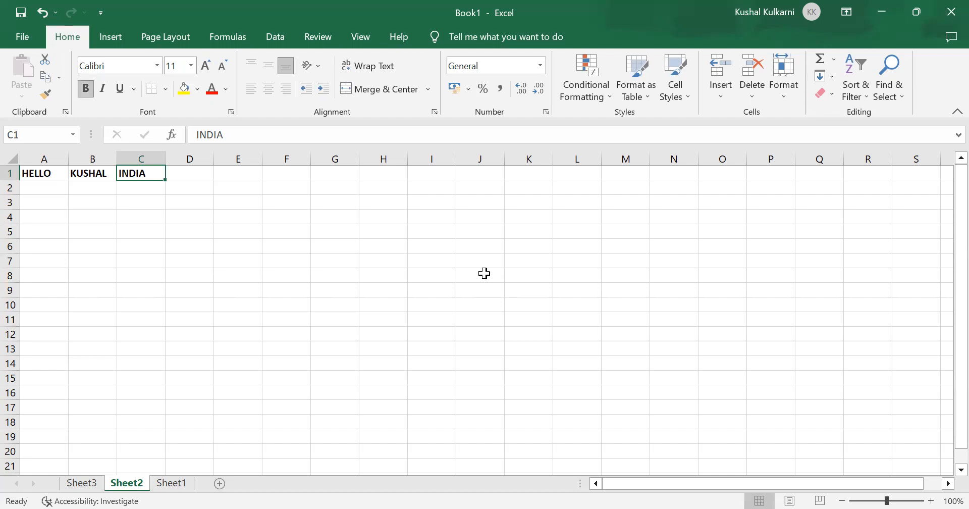
{"action": "key", "text": "Down"}
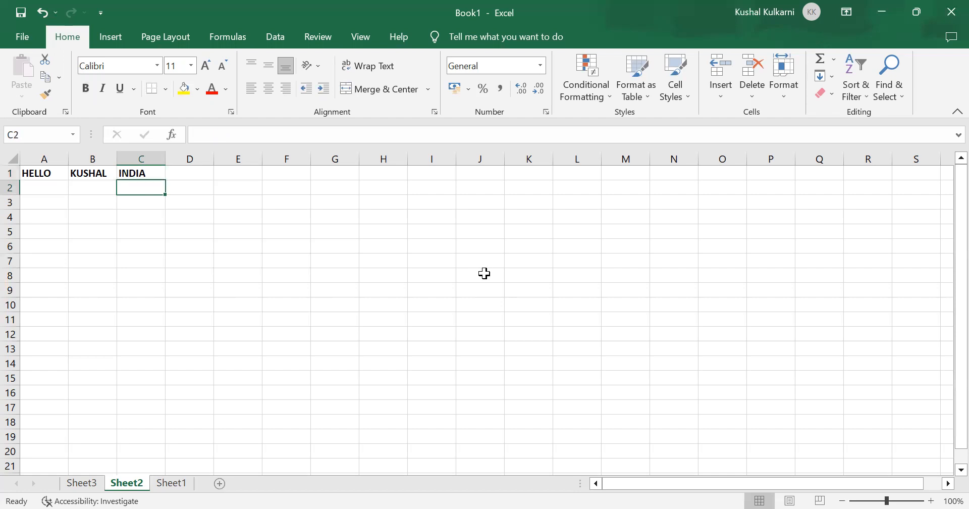
{"action": "key", "text": "Up"}
{"action": "key", "text": "alt"}
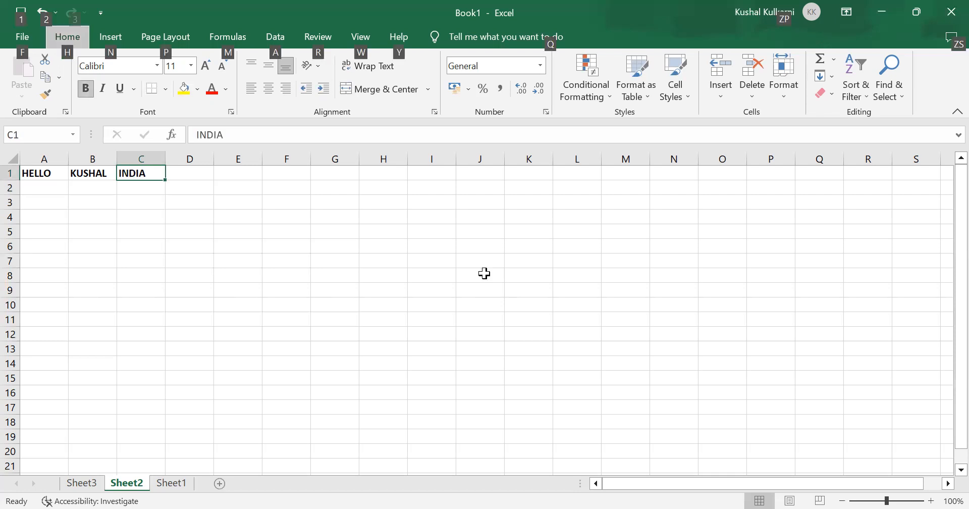
{"action": "key", "text": "Down"}
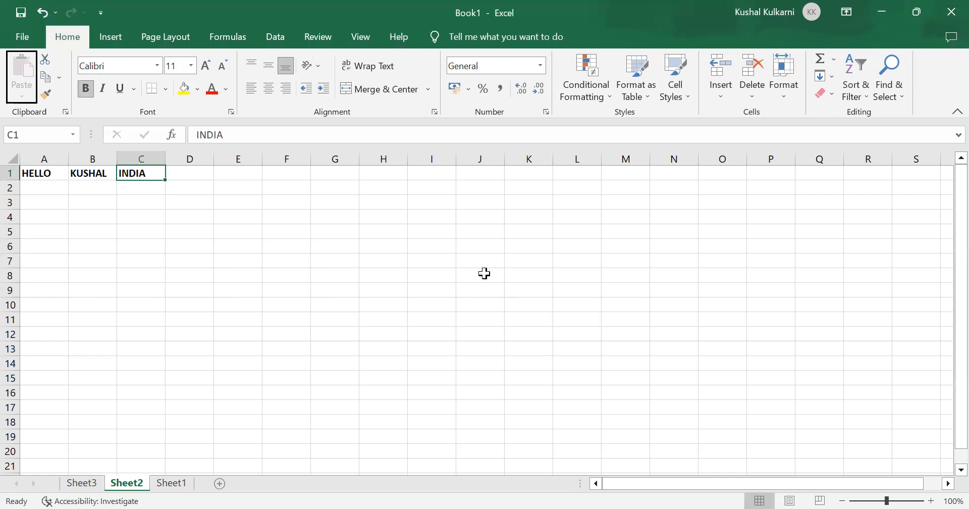
{"action": "key", "text": "ctrl+Right"}
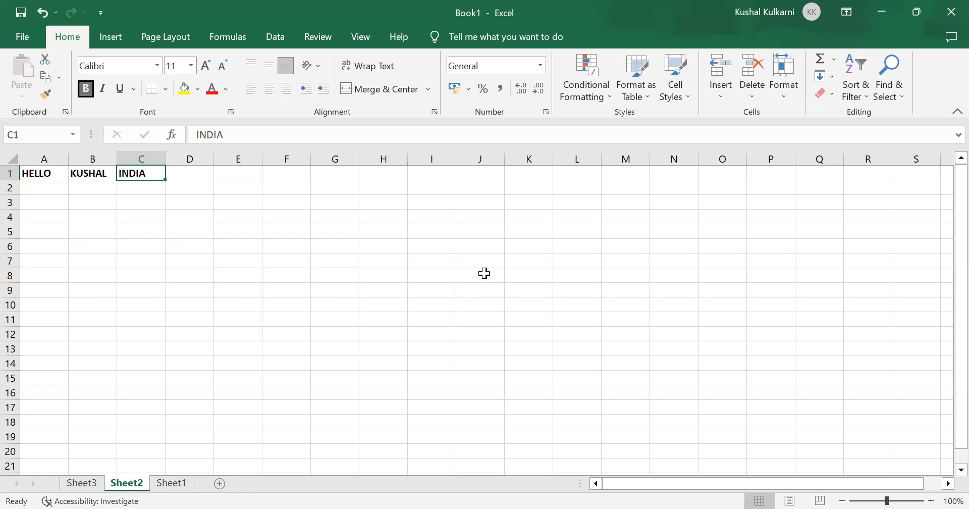
{"action": "key", "text": "Tab"}
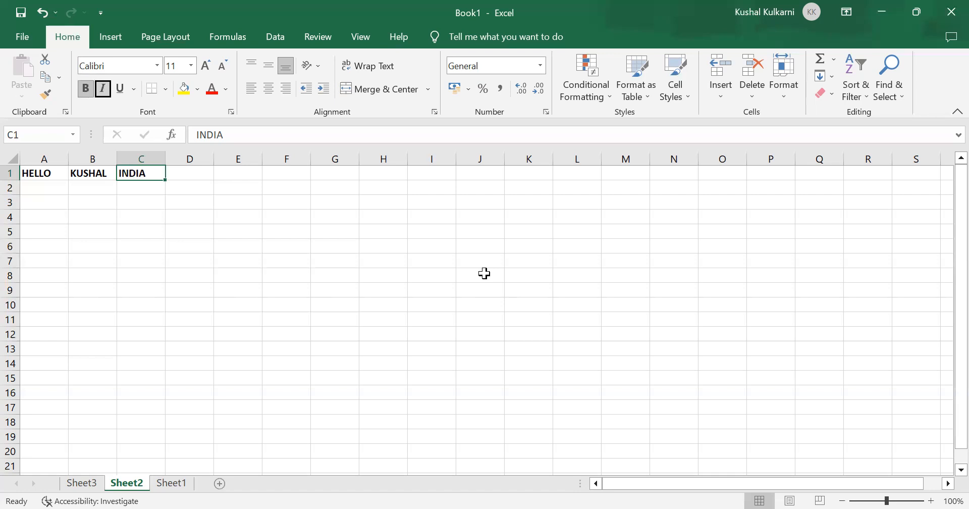
{"action": "key", "text": "shift+Tab"}
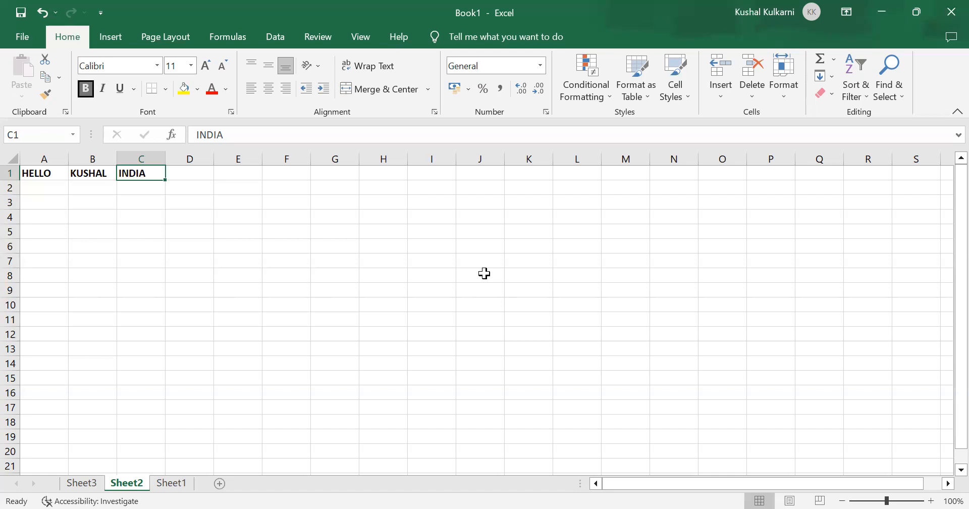
{"action": "key", "text": "Escape"}
Step: Italicise the text in cells A1 through C1
{"action": "key", "text": "Home"}
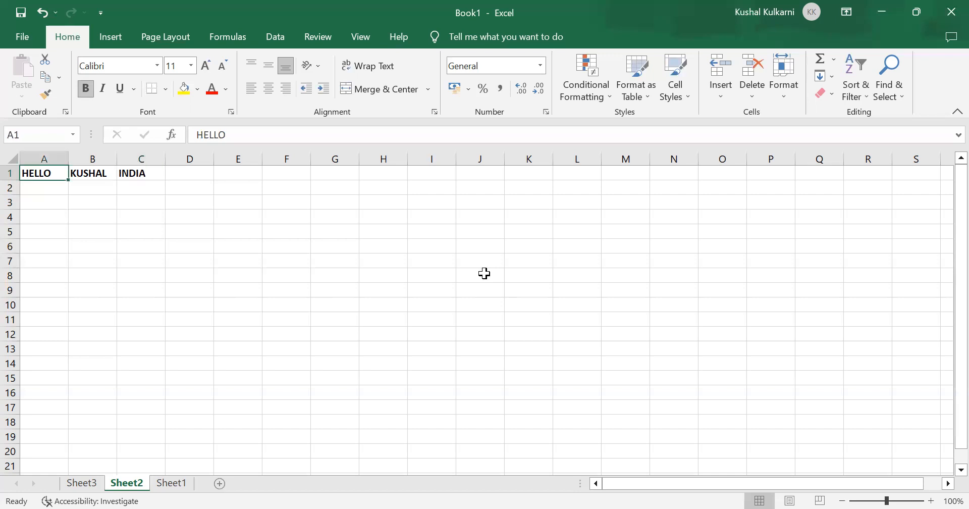
{"action": "key", "text": "shift+Right"}
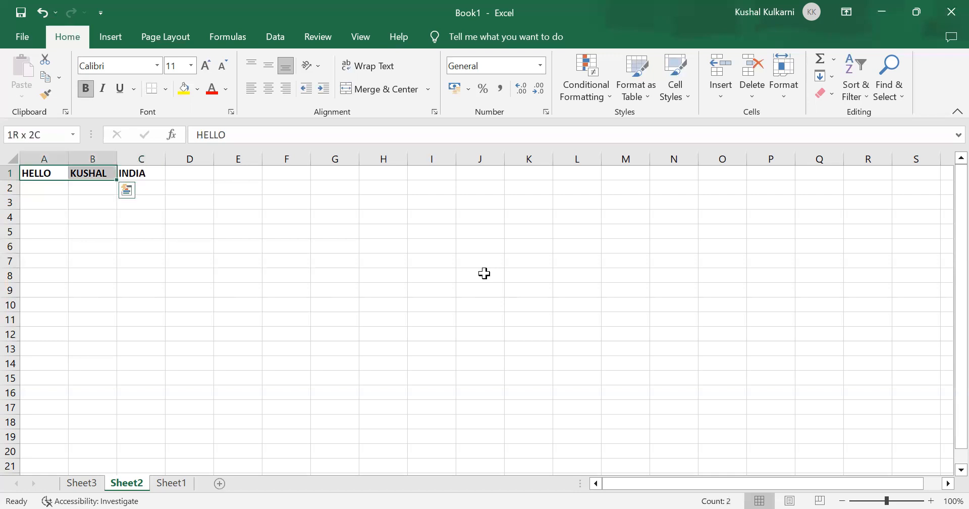
{"action": "key", "text": "shift+Right"}
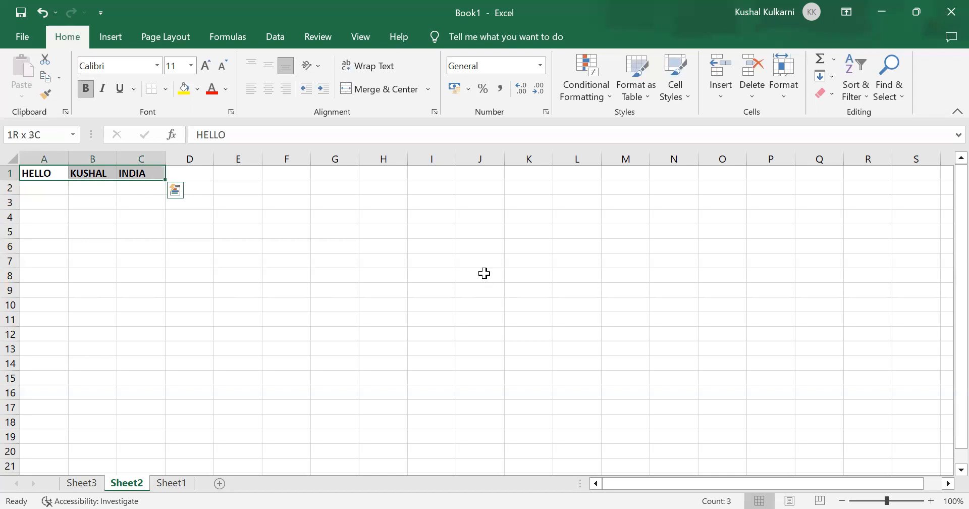
{"action": "key", "text": "alt+h"}
{"action": "key", "text": "2"}
{"action": "key", "text": "Tab"}
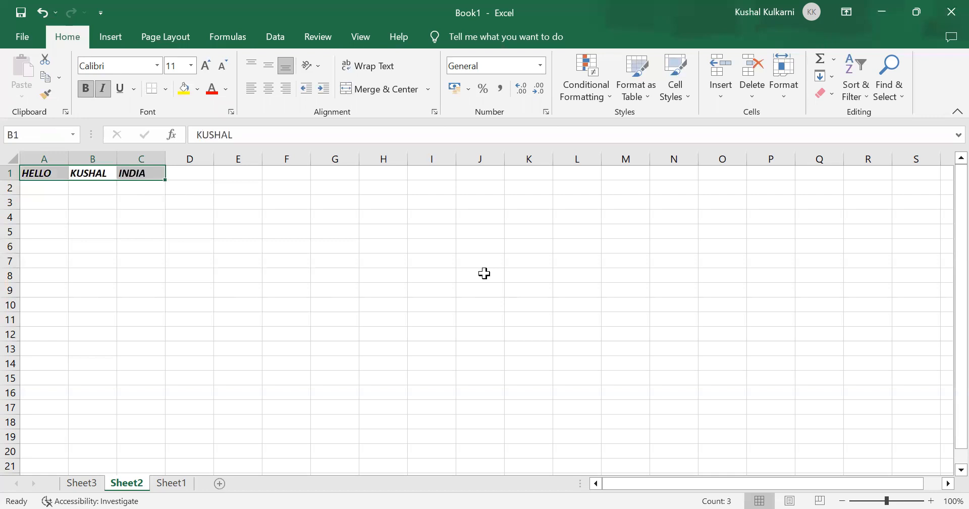
Step: Apply a single underline to the text in cells A1 through C1
{"action": "key", "text": "alt+h"}
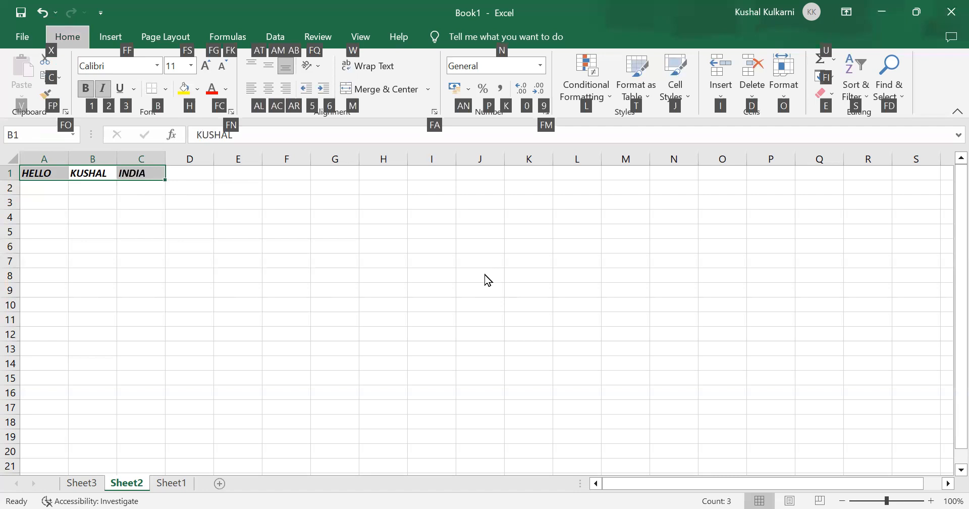
{"action": "key", "text": "3"}
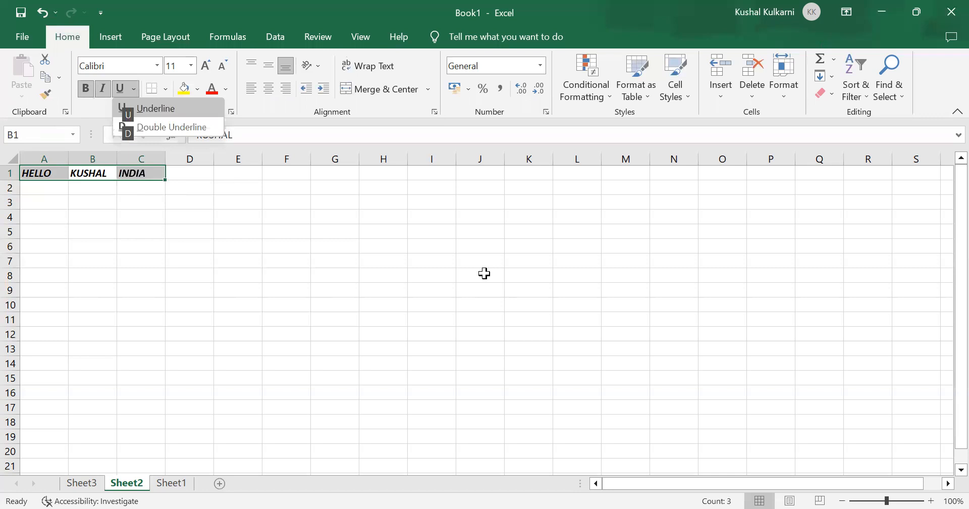
{"action": "key", "text": "u"}
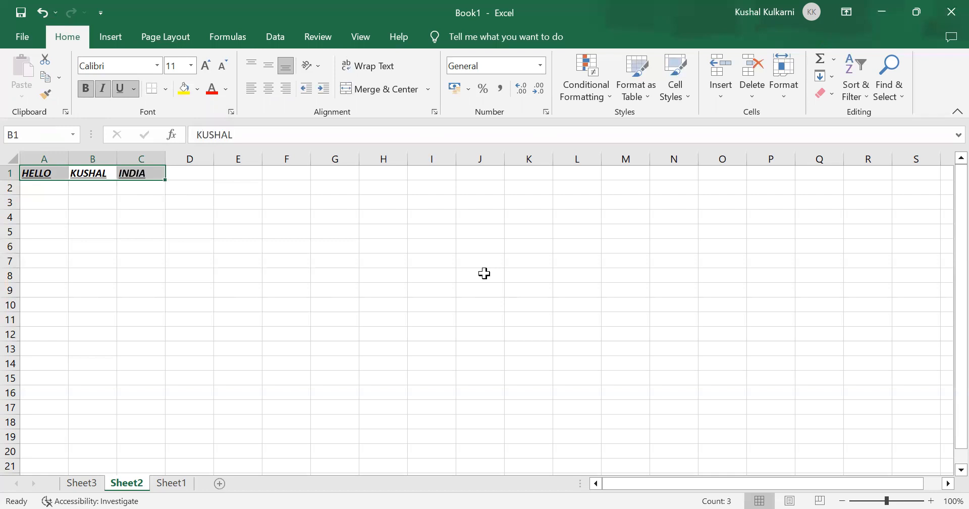
{"action": "key", "text": "alt"}
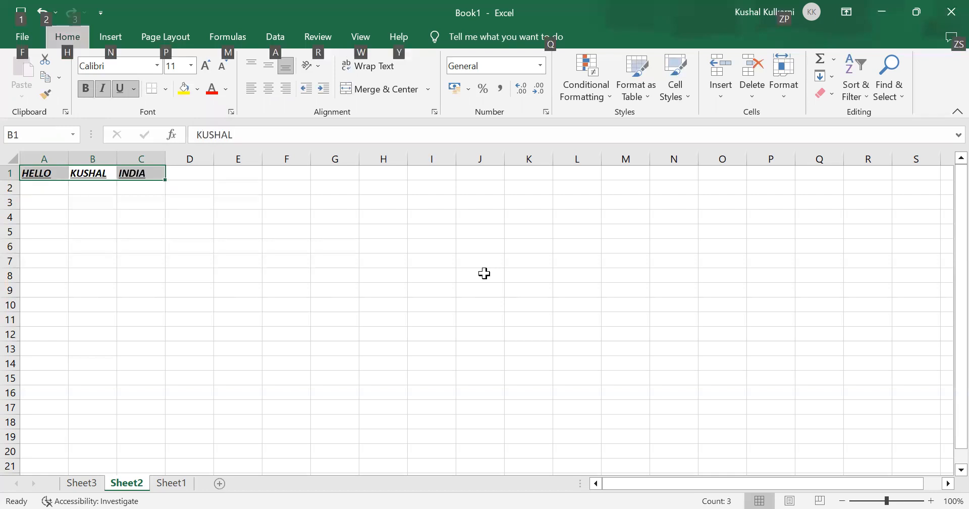
{"action": "key", "text": "Down"}
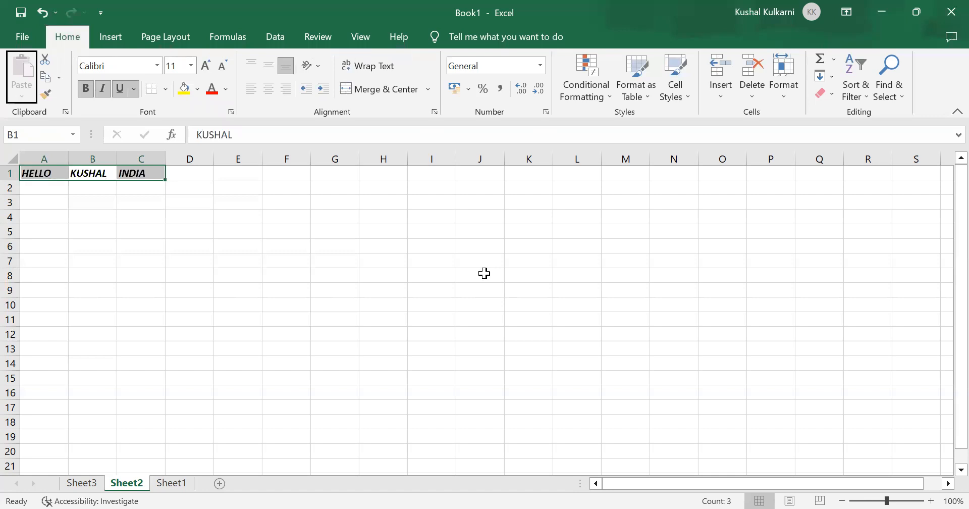
{"action": "key", "text": "Right"}
{"action": "key", "text": "Right"}
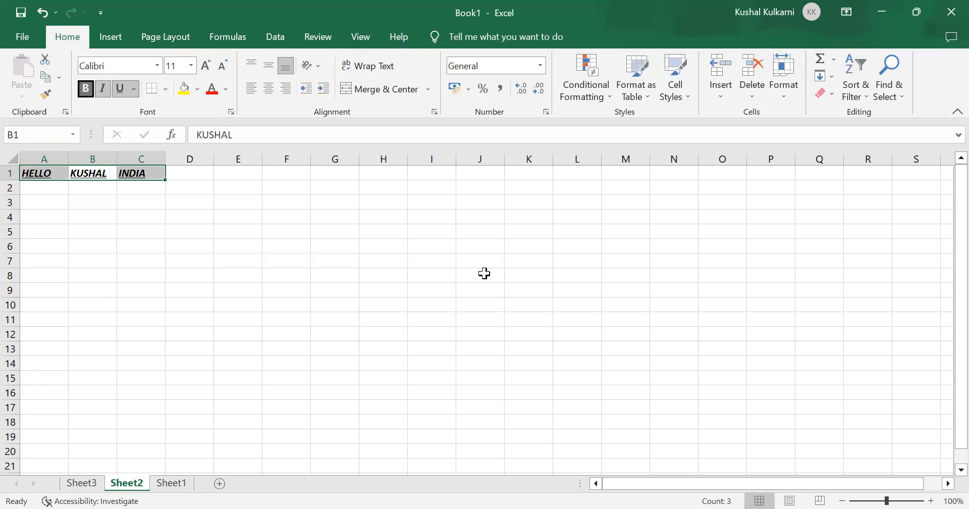
{"action": "key", "text": "Right"}
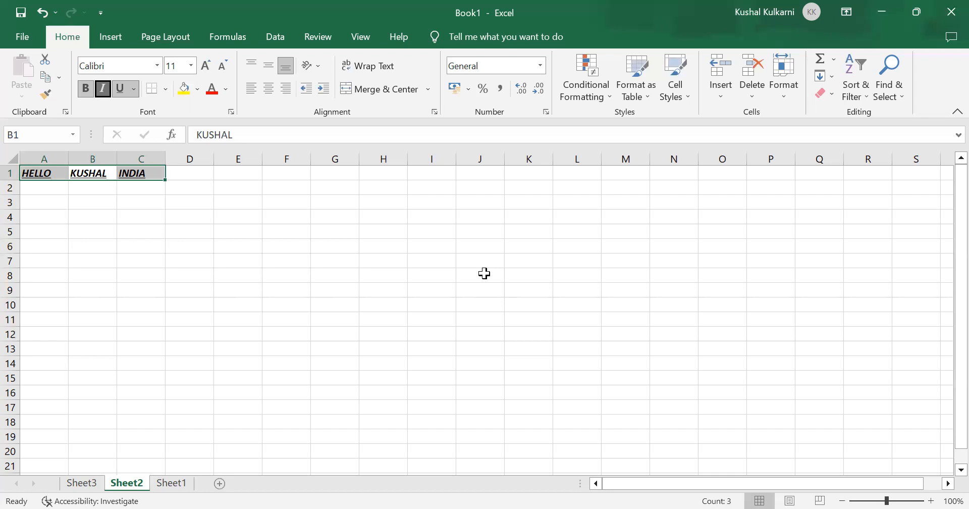
Step: Centre the text horizontally in cells A1 through C1
{"action": "key", "text": "Left"}
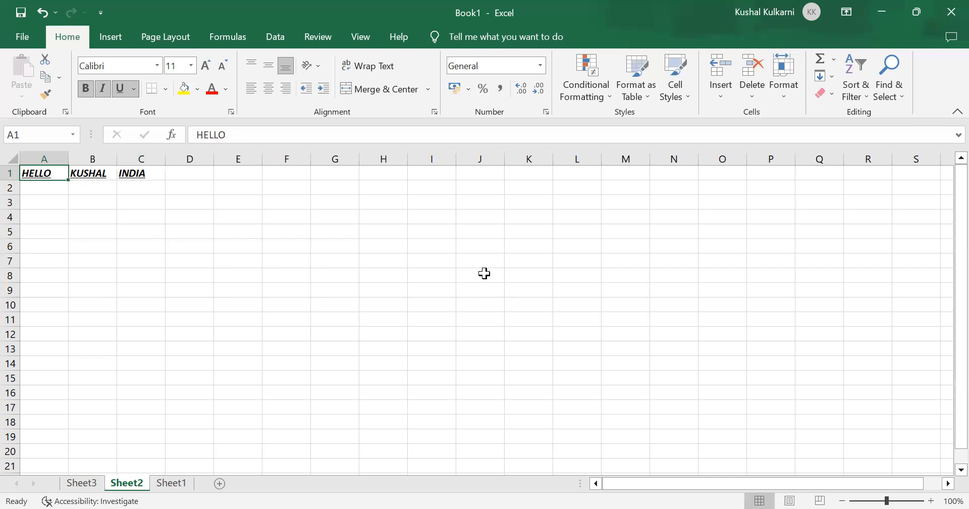
{"action": "key", "text": "shift+Right"}
{"action": "key", "text": "shift+Right"}
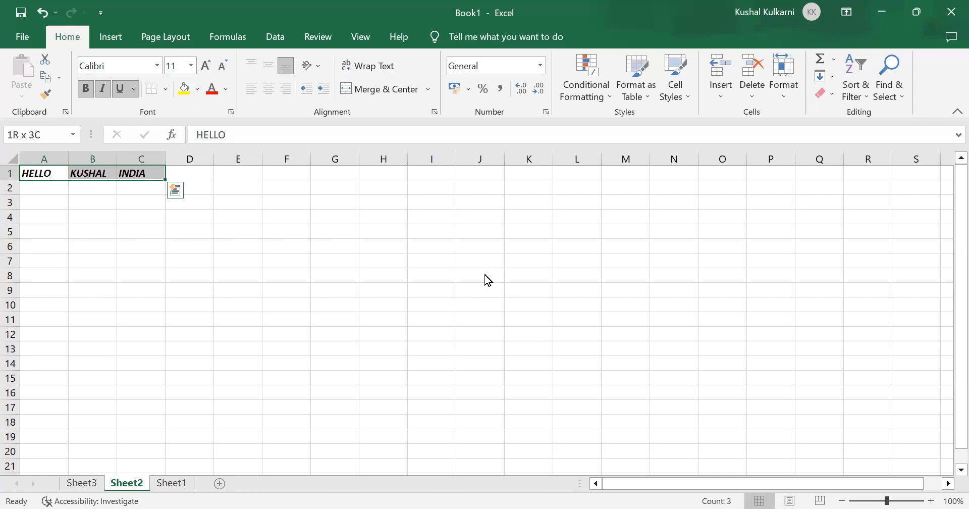
{"action": "key", "text": "alt"}
{"action": "key", "text": "h"}
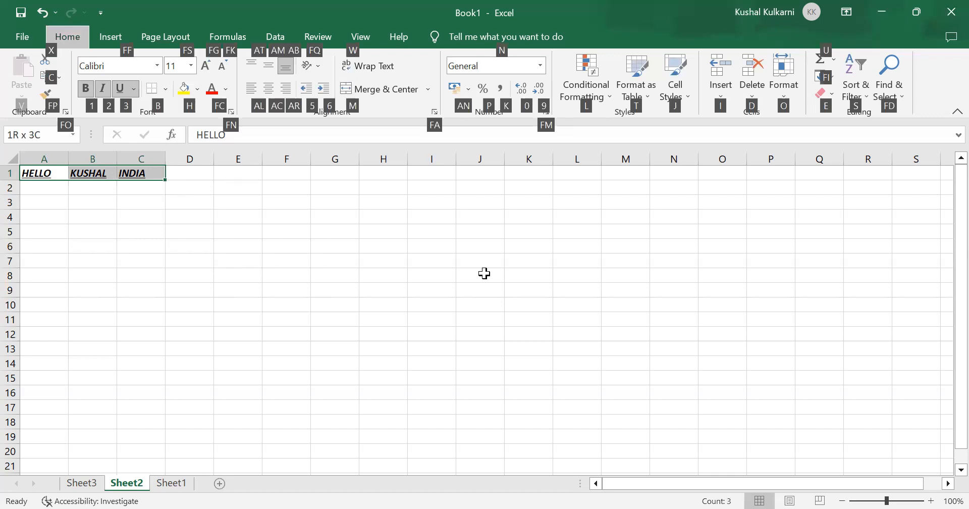
{"action": "key", "text": "a"}
{"action": "key", "text": "c"}
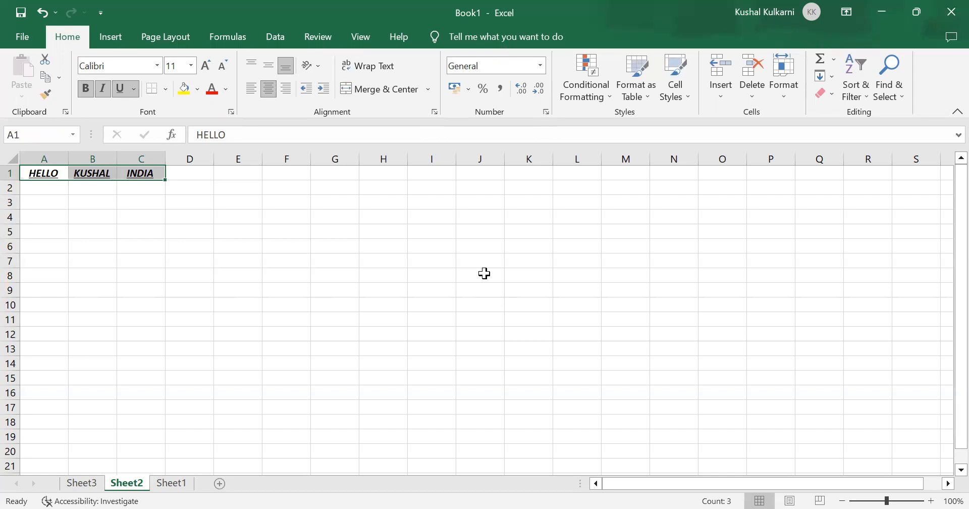
Step: Review the font formatting and horizontal alignment commands available for the selected cells in row 1
{"action": "key", "text": "alt"}
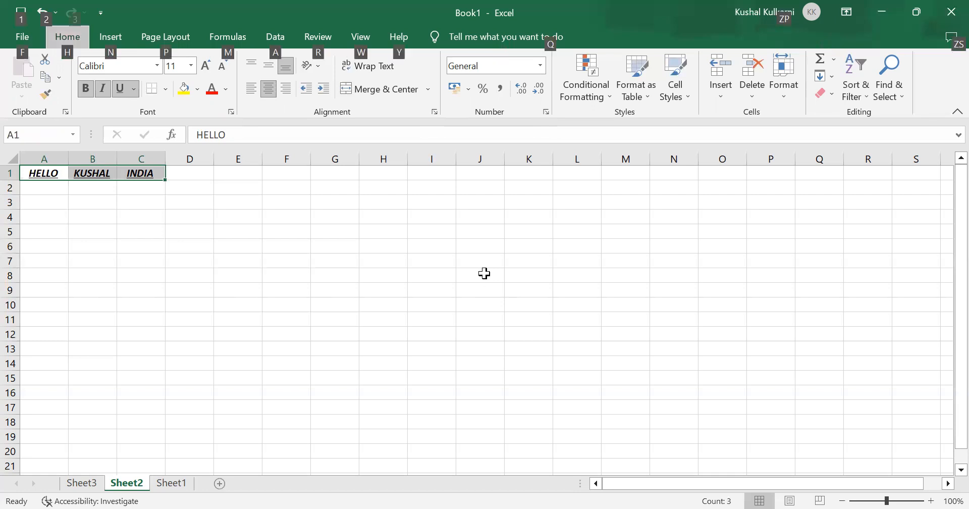
{"action": "key", "text": "Down"}
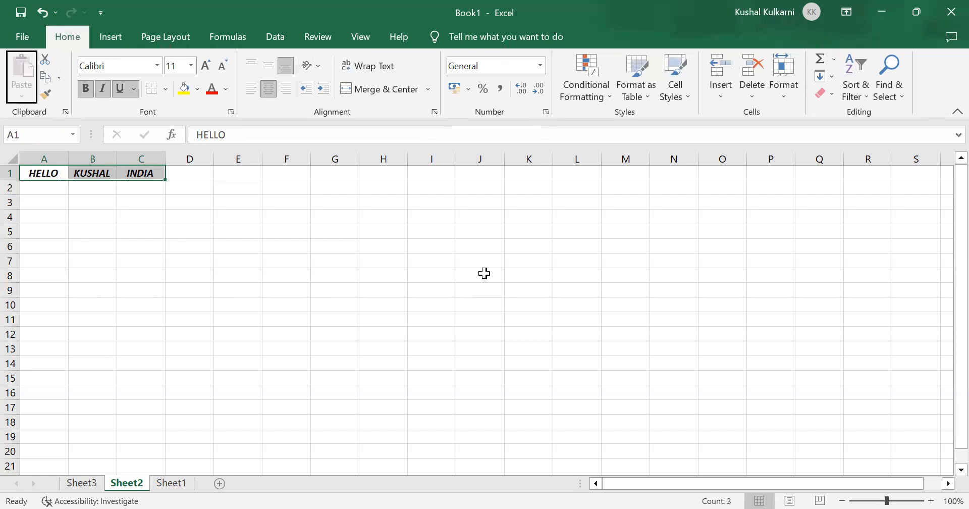
{"action": "key", "text": "Right"}
{"action": "key", "text": "Right"}
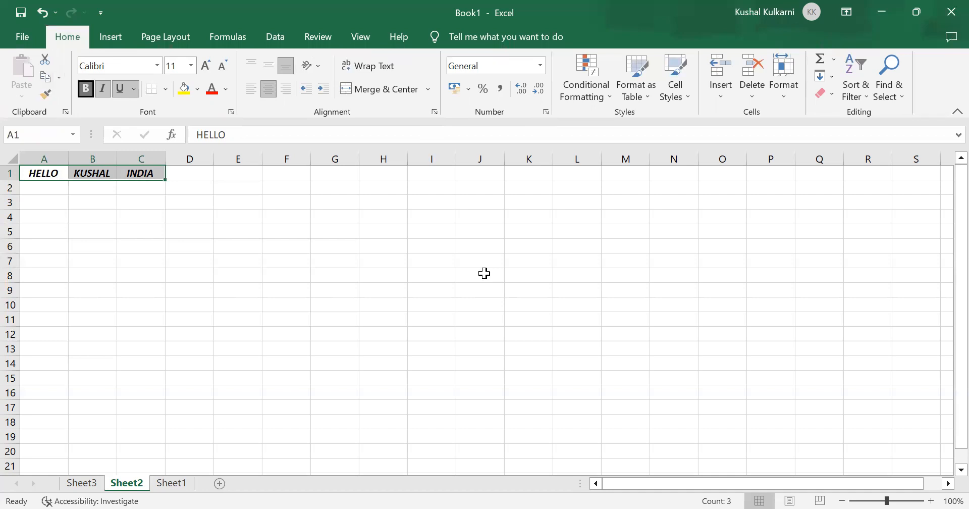
{"action": "key", "text": "Right"}
{"action": "key", "text": "Right"}
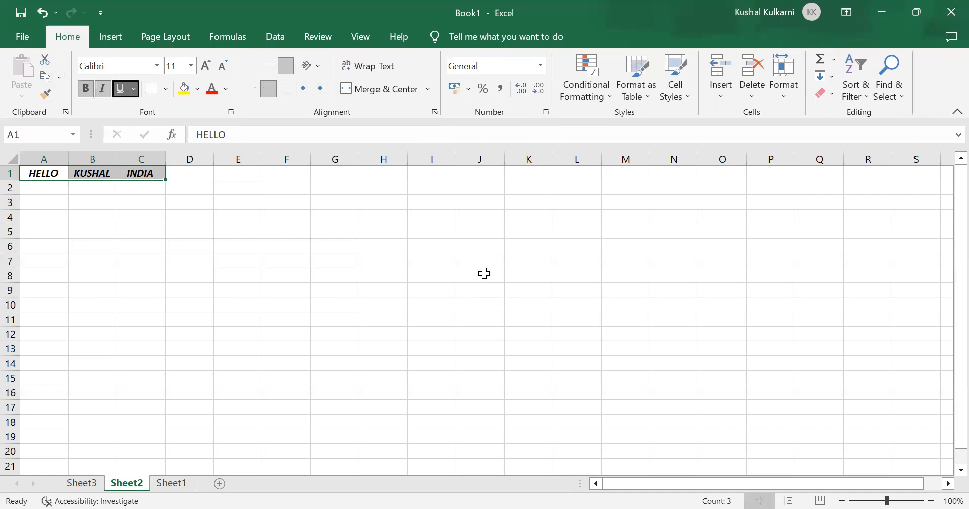
{"action": "key", "text": "Right"}
{"action": "key", "text": "Right"}
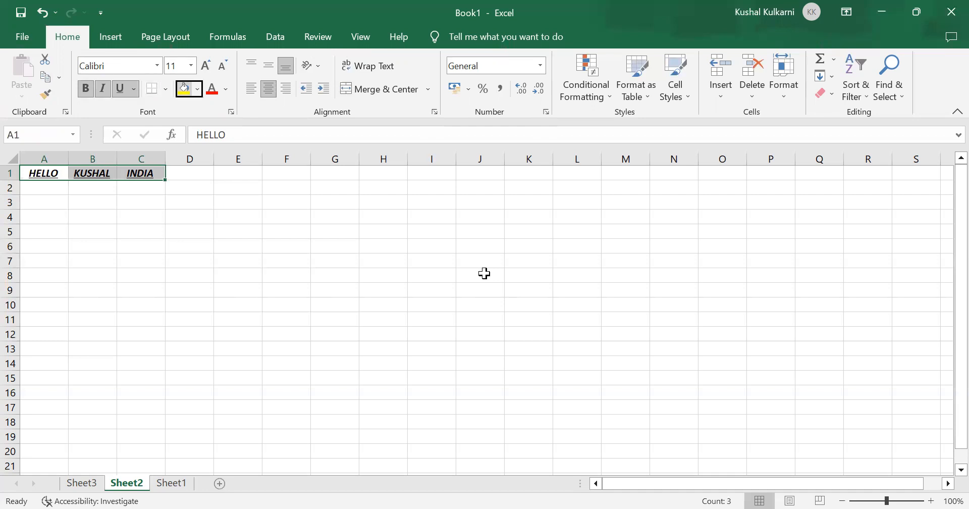
{"action": "key", "text": "Right"}
{"action": "key", "text": "Right"}
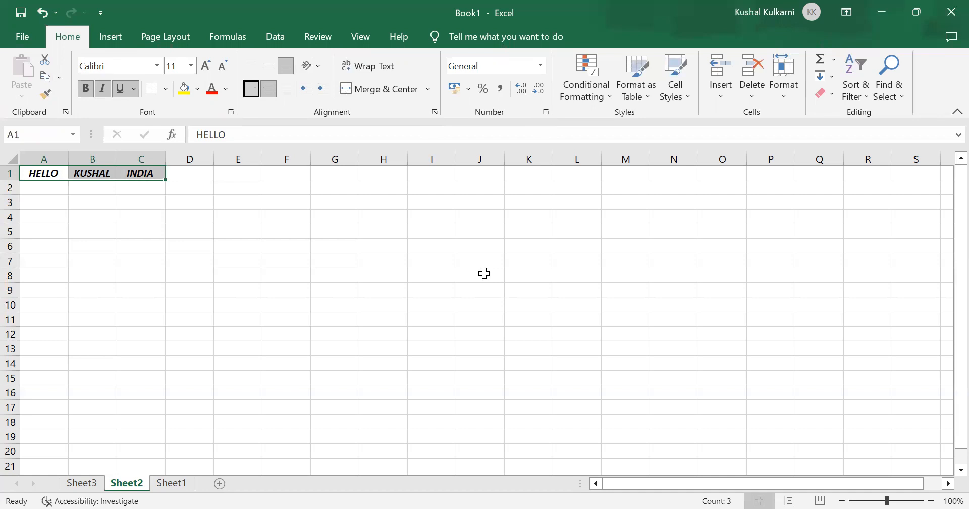
{"action": "key", "text": "Right"}
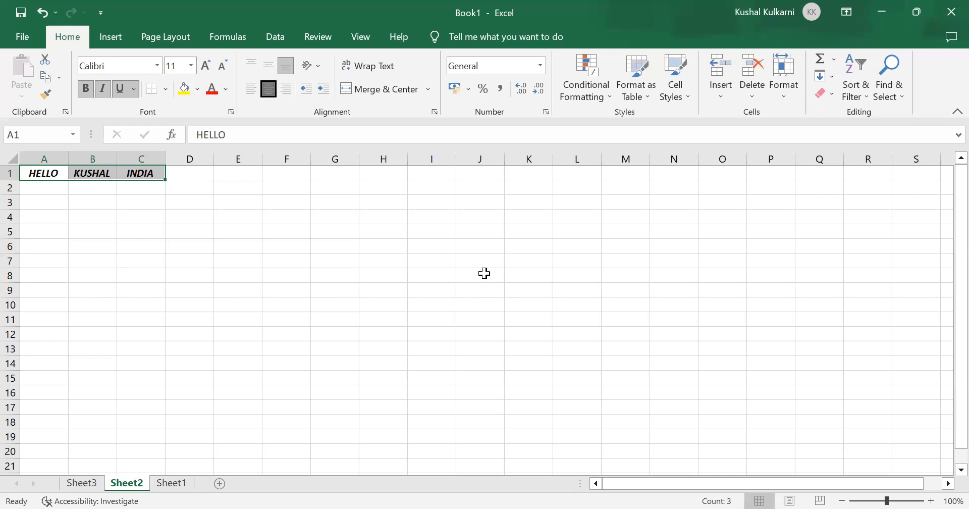
{"action": "key", "text": "Right"}
Step: Left-align the text in cells A1 through C1
{"action": "key", "text": "alt+h"}
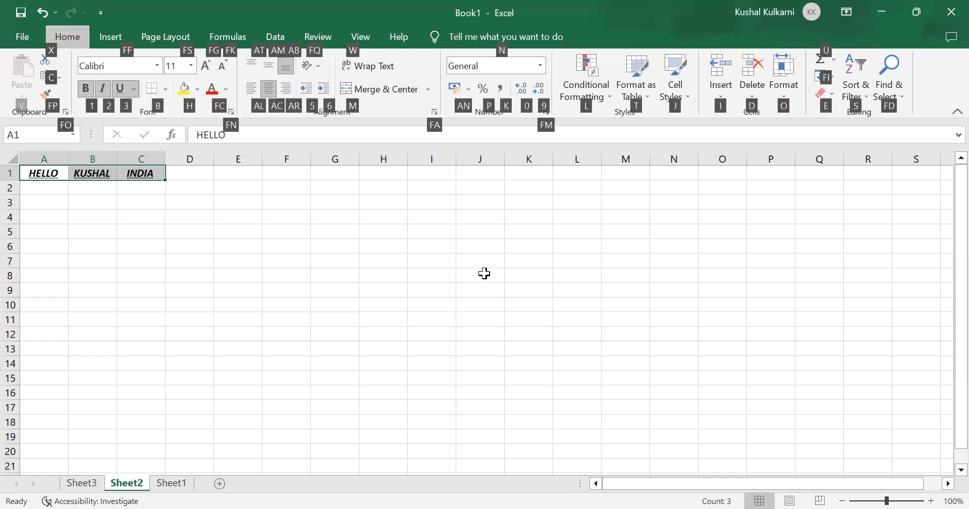
{"action": "key", "text": "a"}
{"action": "key", "text": "l"}
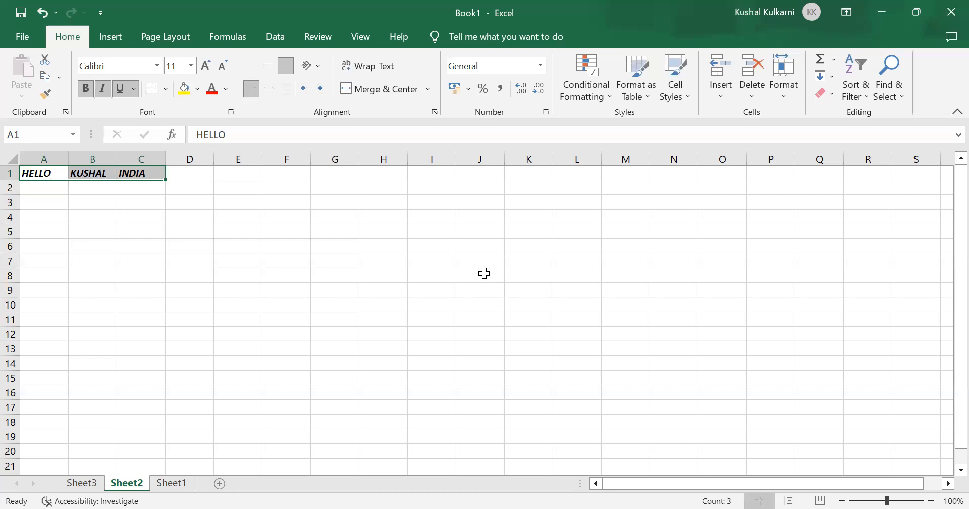
{"action": "key", "text": "alt"}
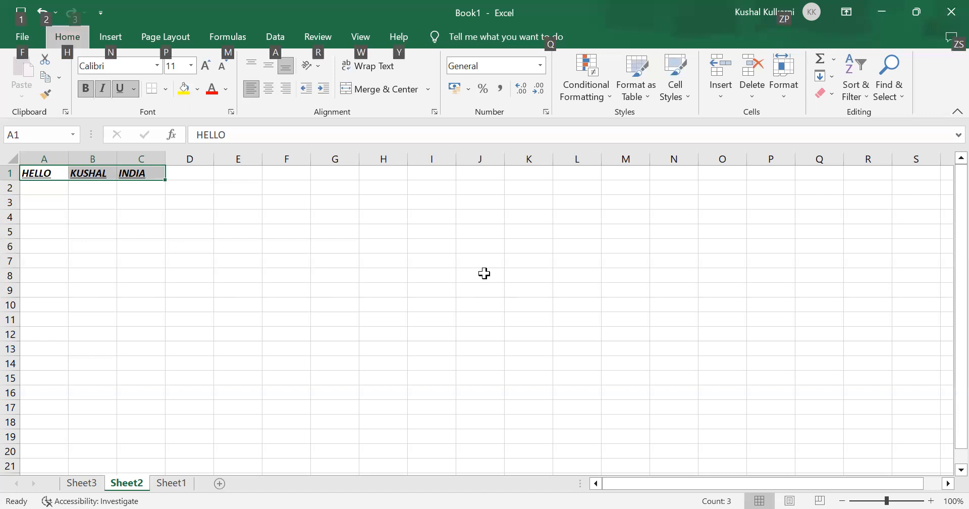
{"action": "key", "text": "Down"}
{"action": "key", "text": "ctrl+Right"}
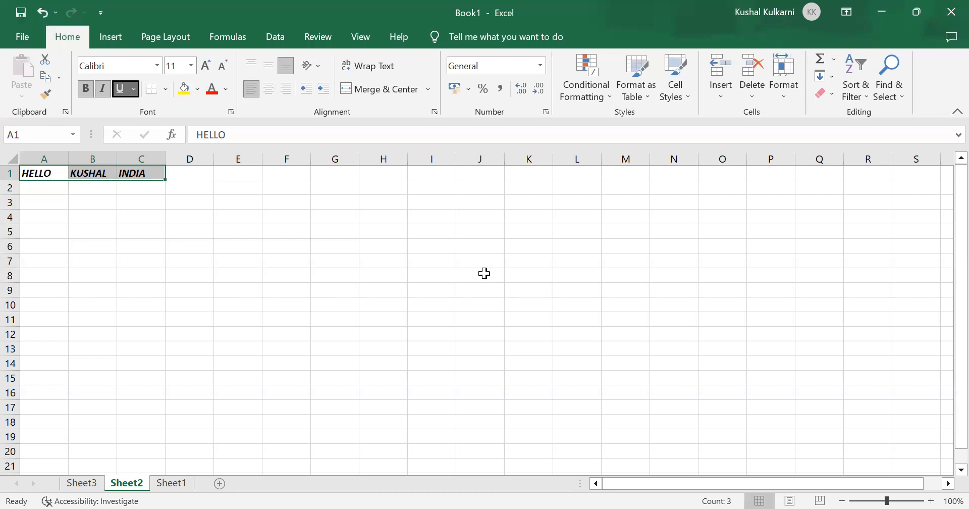
{"action": "key", "text": "ctrl+Right"}
{"action": "key", "text": "ctrl+Right"}
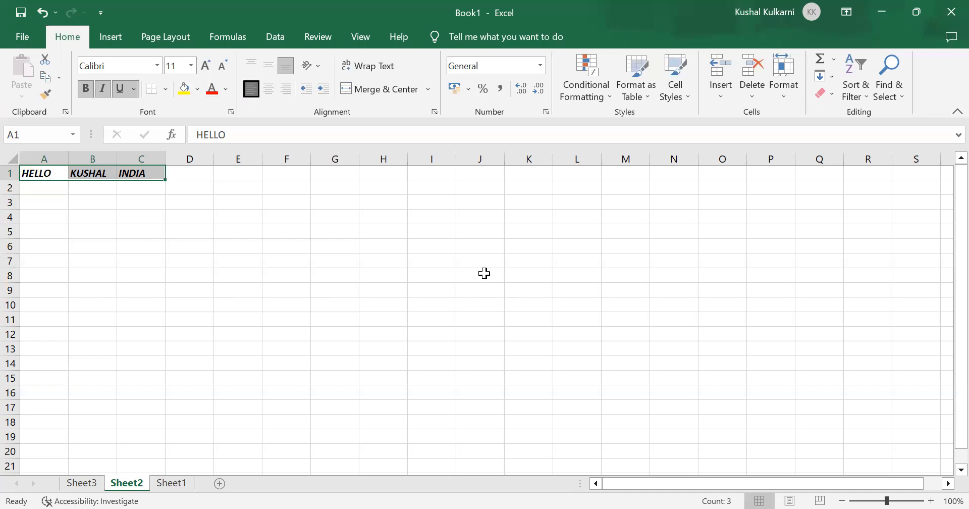
{"action": "key", "text": "Right"}
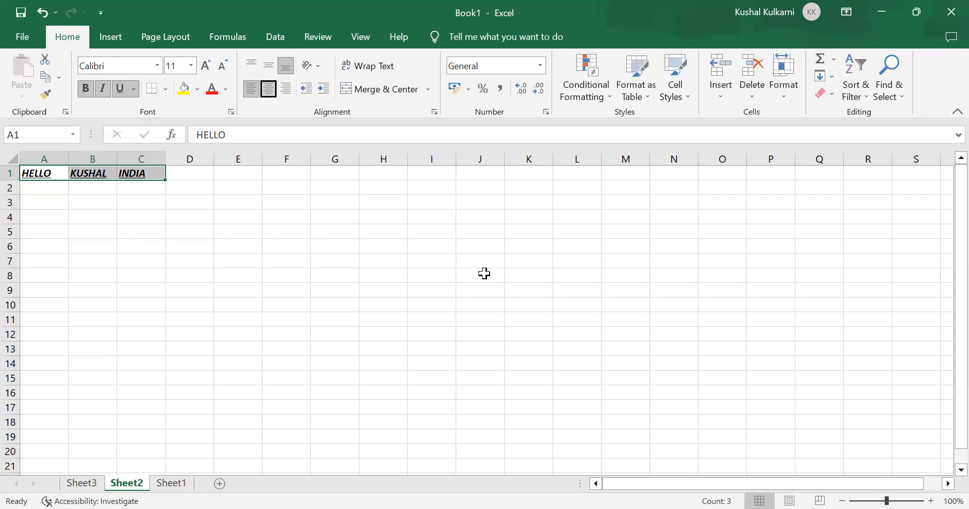
{"action": "key", "text": "Left"}
Step: Merge and centre cells C1 and D1 so that INDIA spans both columns
{"action": "key", "text": "Right"}
{"action": "key", "text": "Right"}
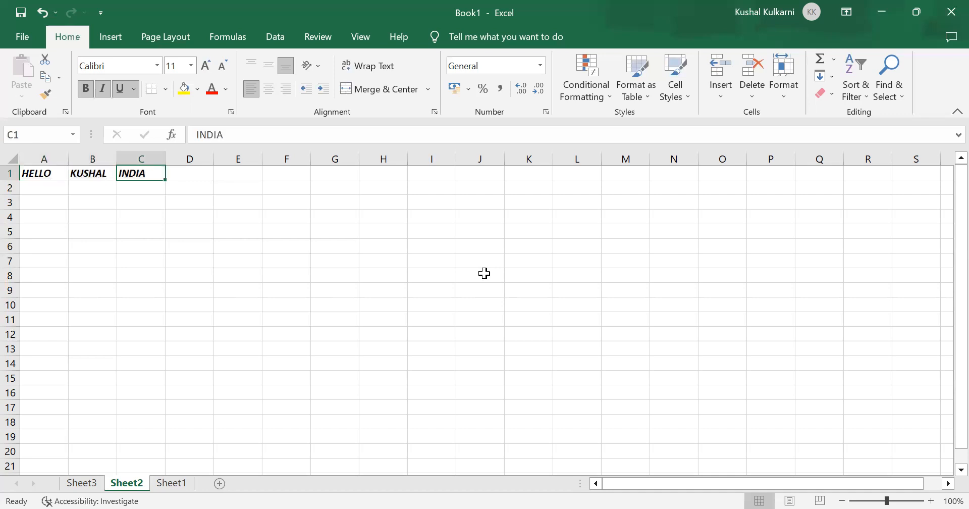
{"action": "key", "text": "Right"}
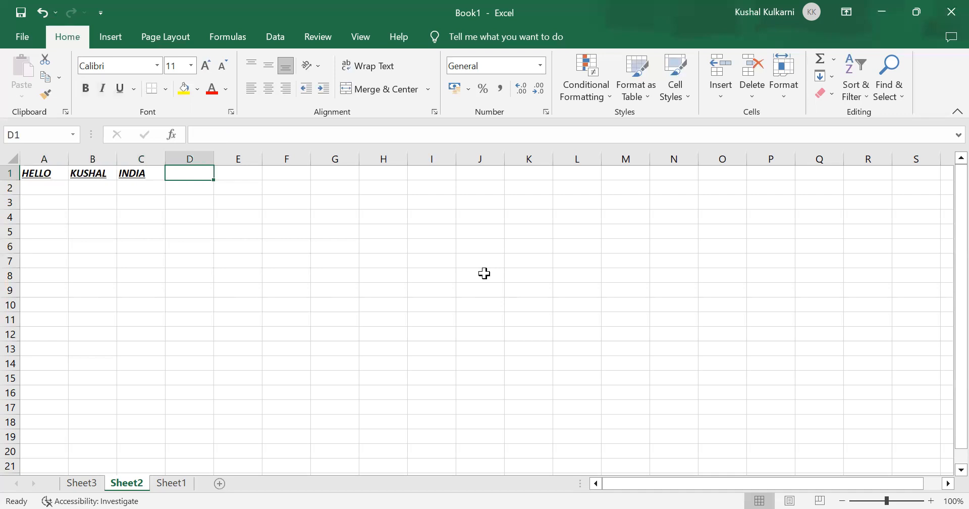
{"action": "key", "text": "Left"}
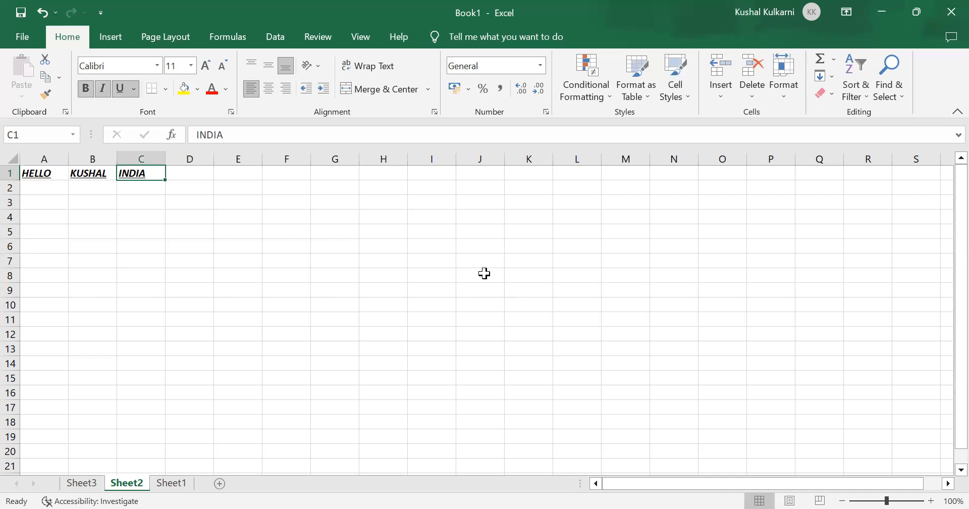
{"action": "key", "text": "shift+Right"}
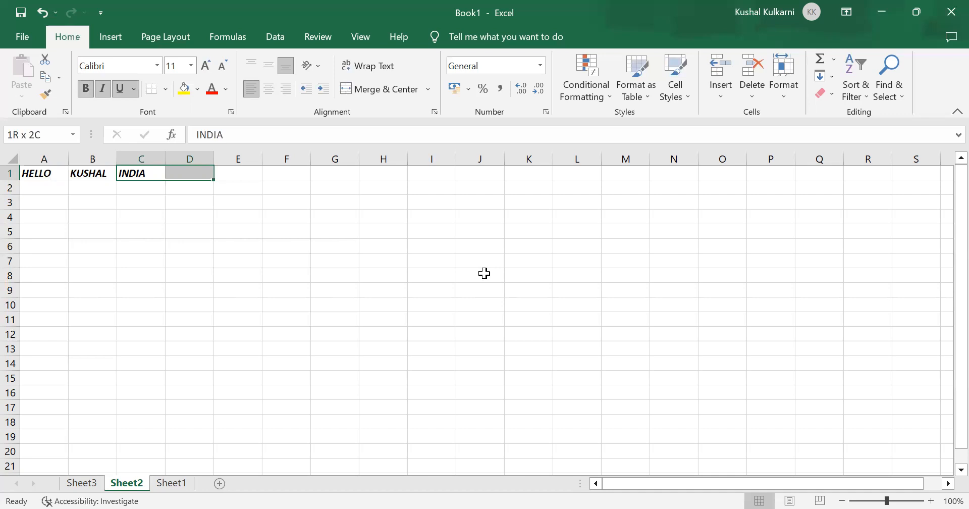
{"action": "key", "text": "alt+h"}
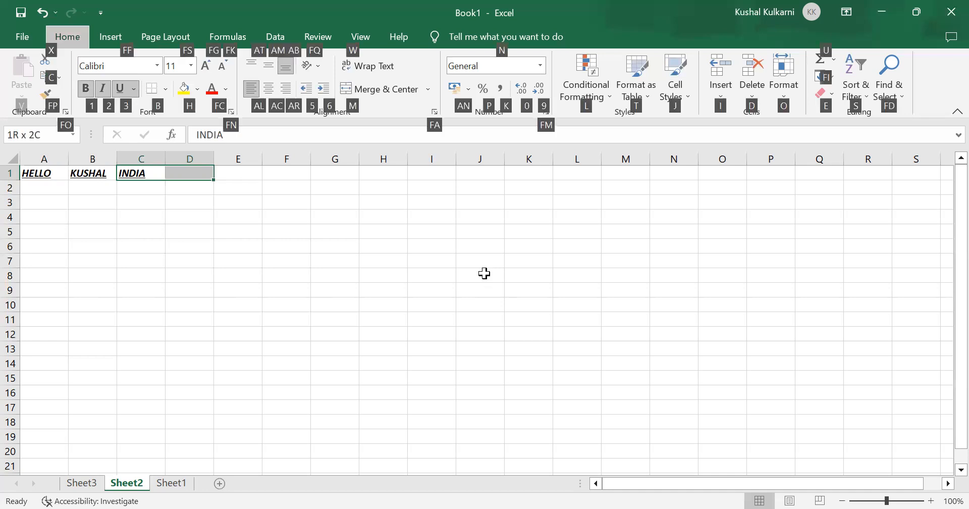
{"action": "key", "text": "n"}
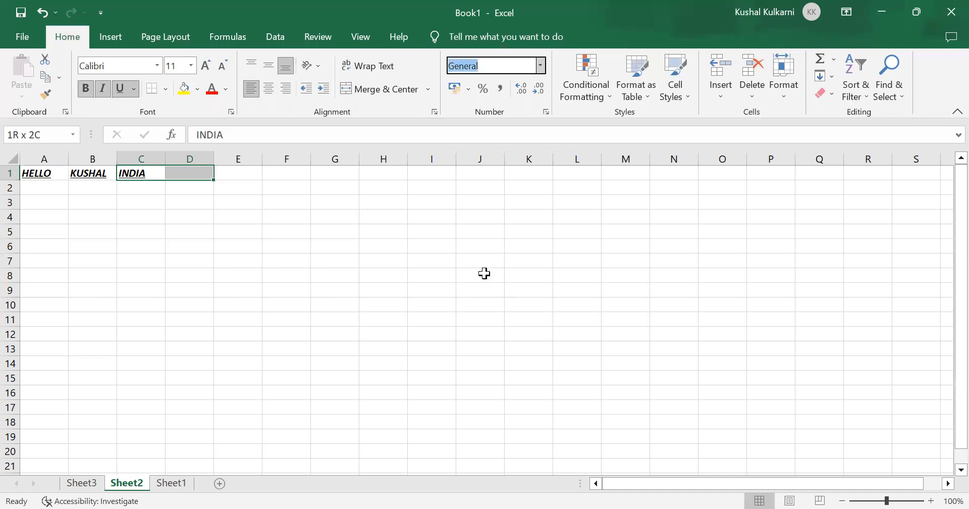
{"action": "key", "text": "Escape"}
{"action": "key", "text": "alt+h"}
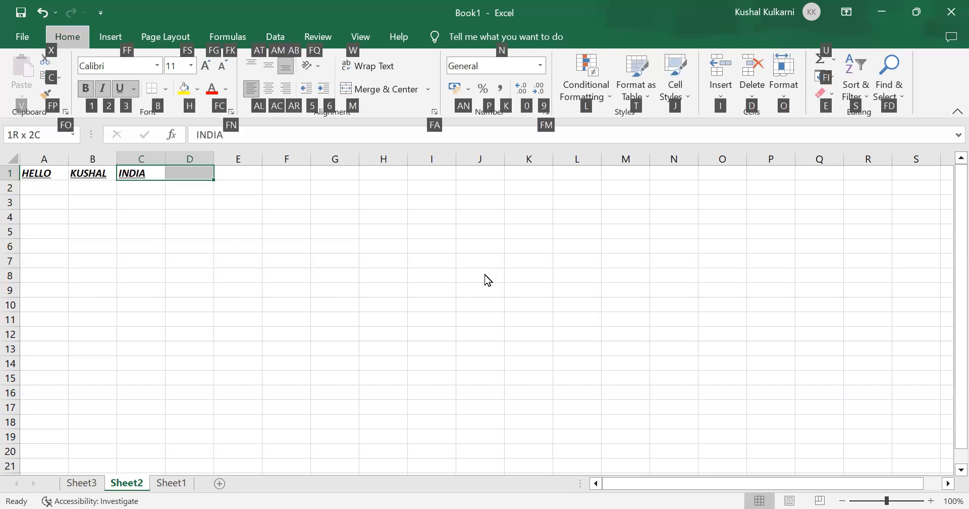
{"action": "key", "text": "m"}
{"action": "key", "text": "c"}
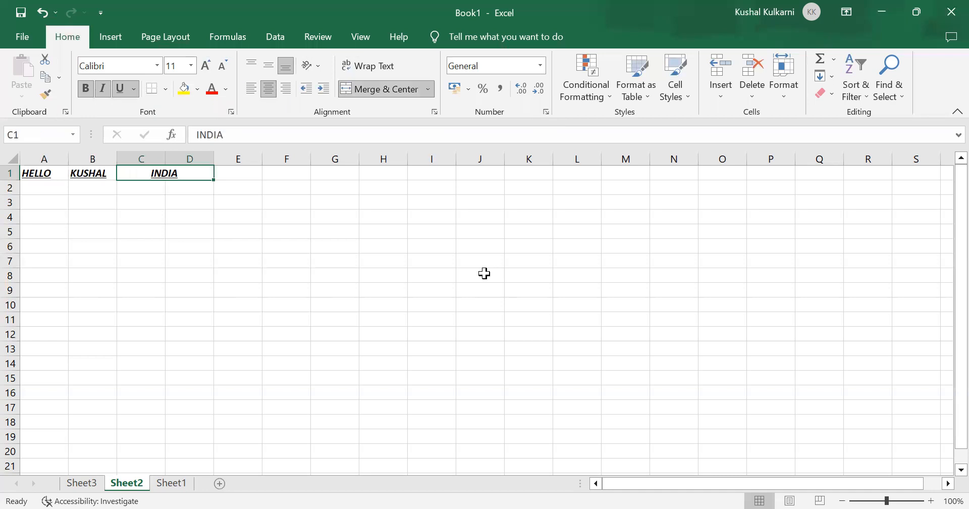
{"action": "key", "text": "Left"}
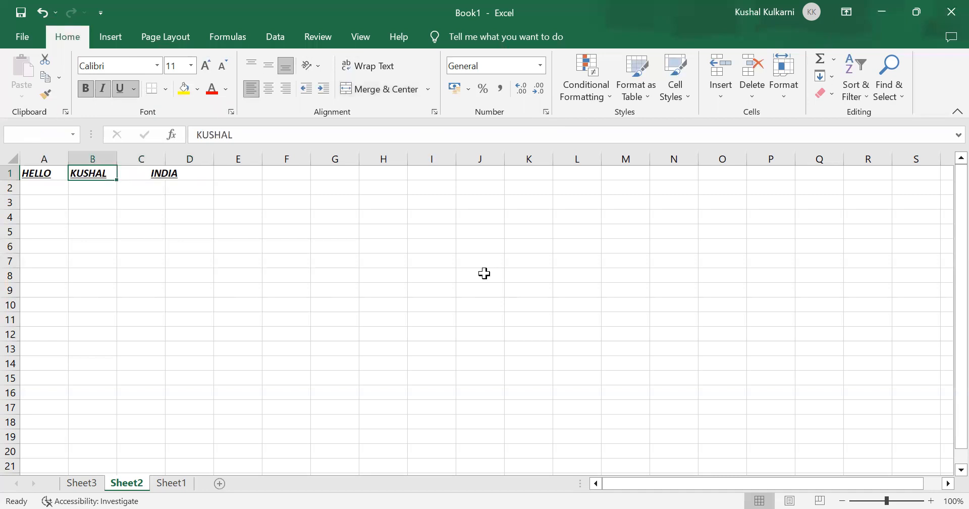
{"action": "key", "text": "Right"}
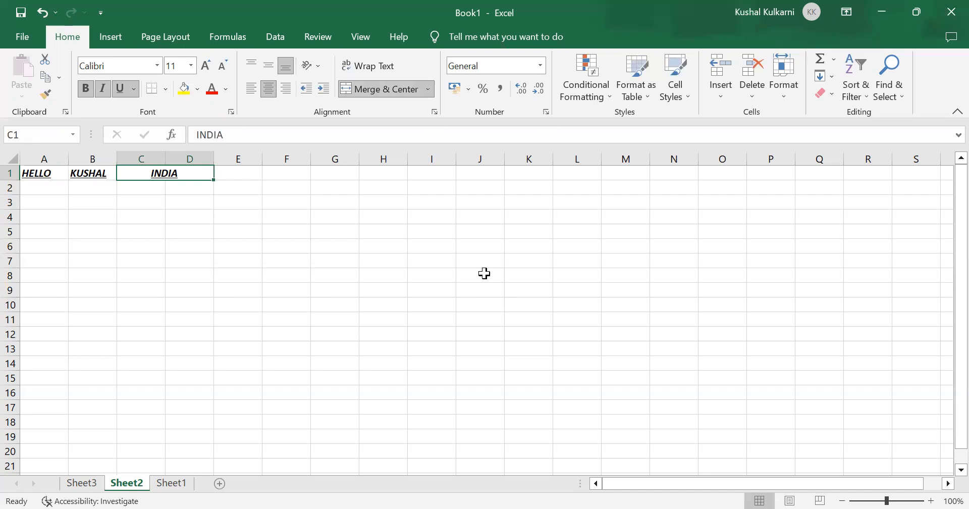
{"action": "key", "text": "Right"}
{"action": "key", "text": "Left"}
Step: Insert a new blank worksheet in front of Sheet3
{"action": "key", "text": "ctrl+Page_Down"}
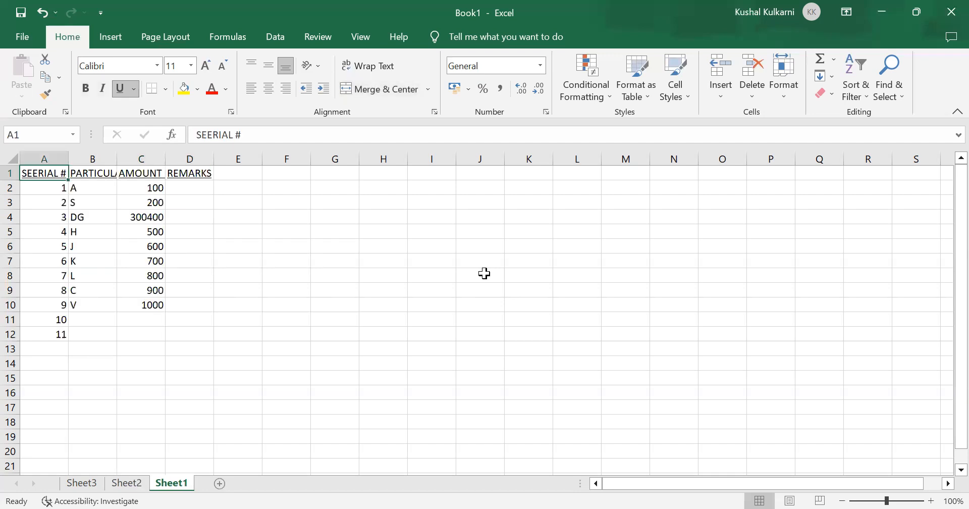
{"action": "key", "text": "ctrl+Page_Up"}
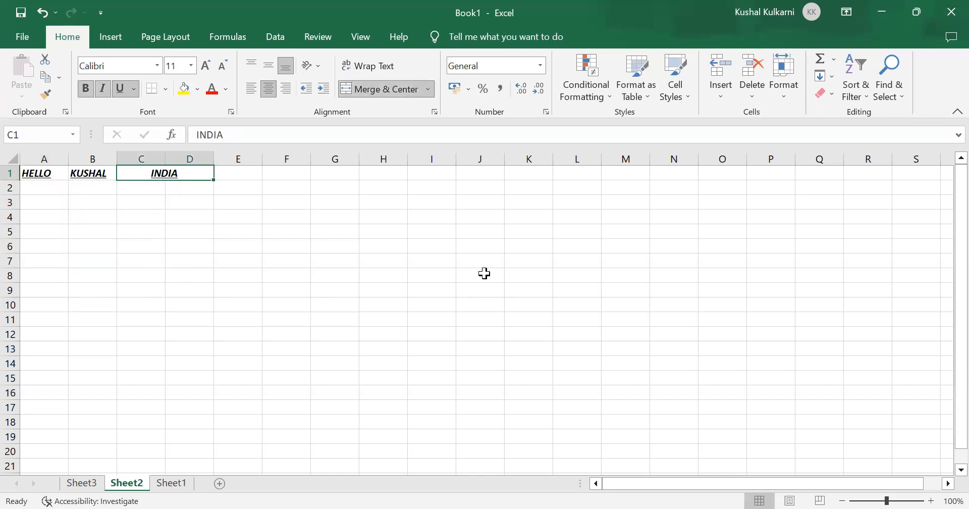
{"action": "key", "text": "ctrl+Page_Up"}
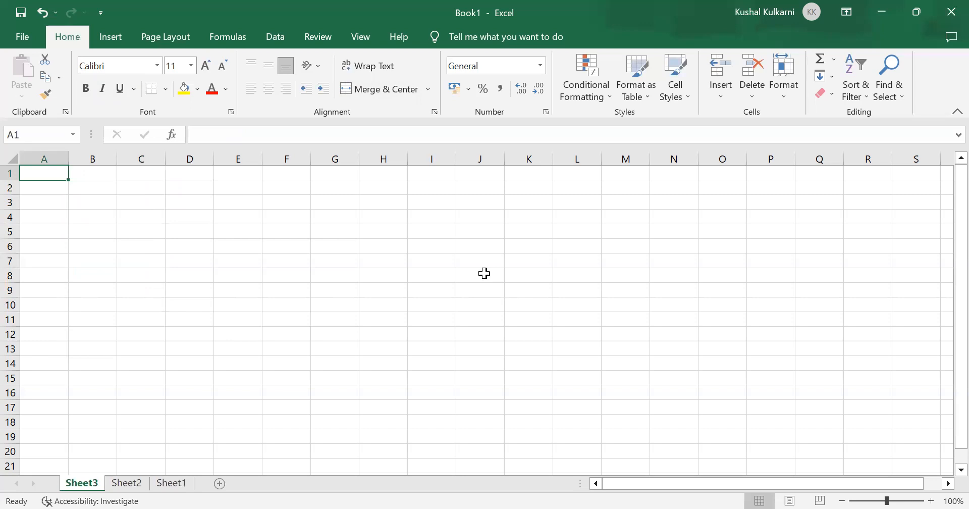
{"action": "key", "text": "shift+F11"}
{"action": "key", "text": "alt+h"}
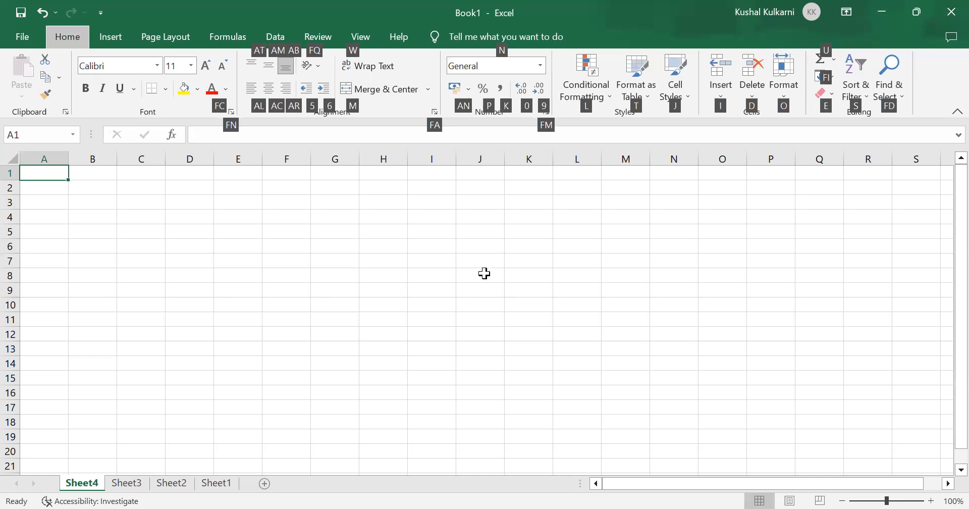
{"action": "key", "text": "o"}
{"action": "key", "text": "r"}
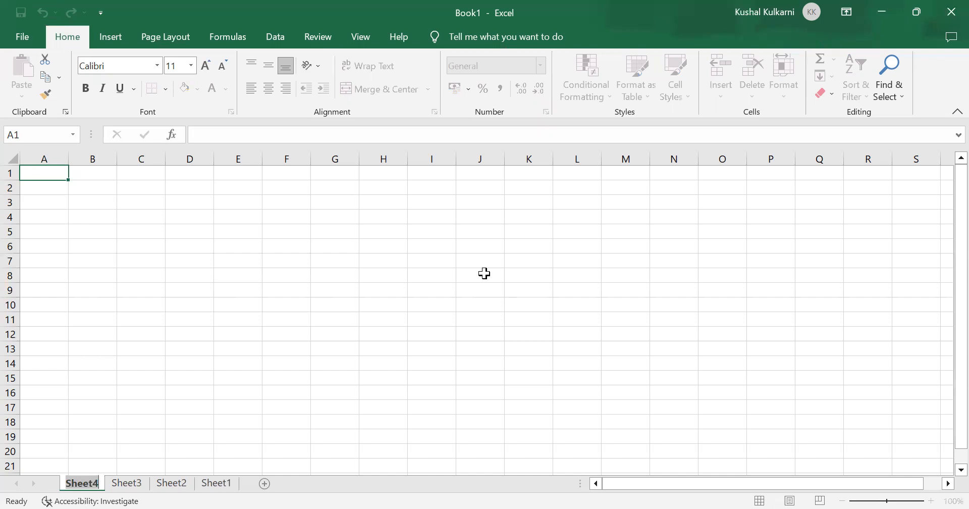
{"action": "key", "text": "Return"}
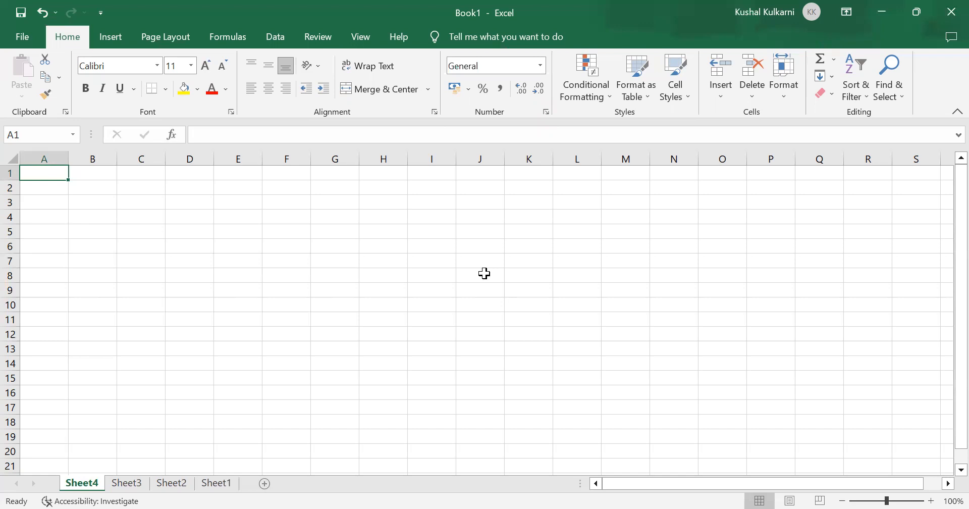
Step: Rename the new worksheet Sheet4 as TESTING
{"action": "key", "text": "alt+h"}
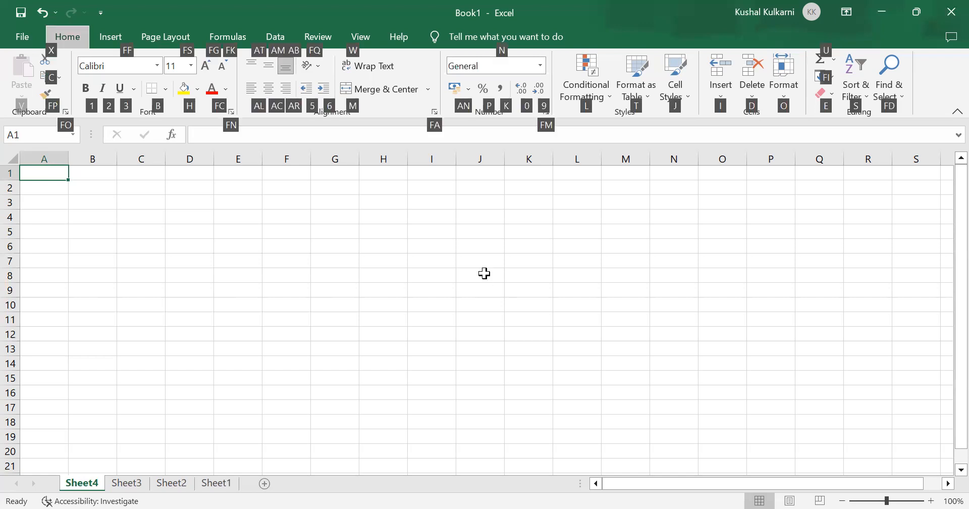
{"action": "key", "text": "o"}
{"action": "key", "text": "r"}
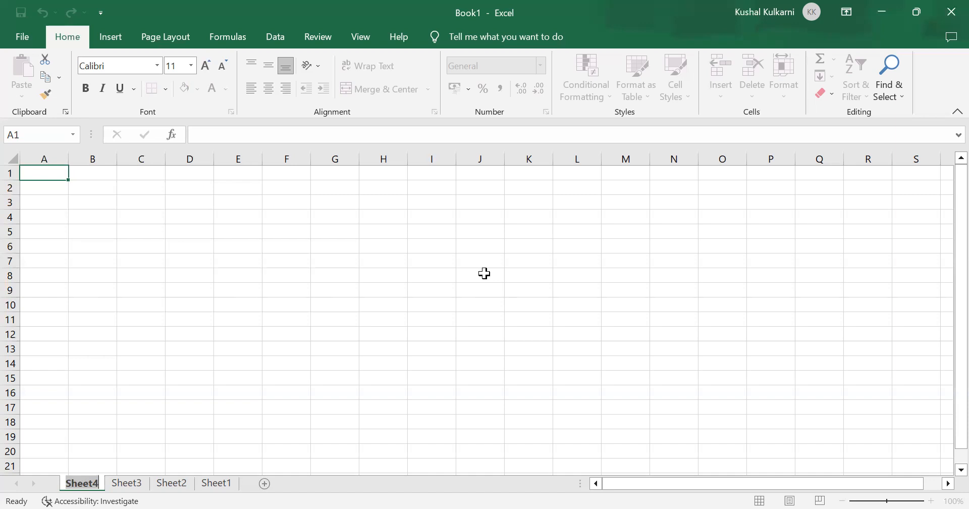
{"action": "type", "text": "TES"}
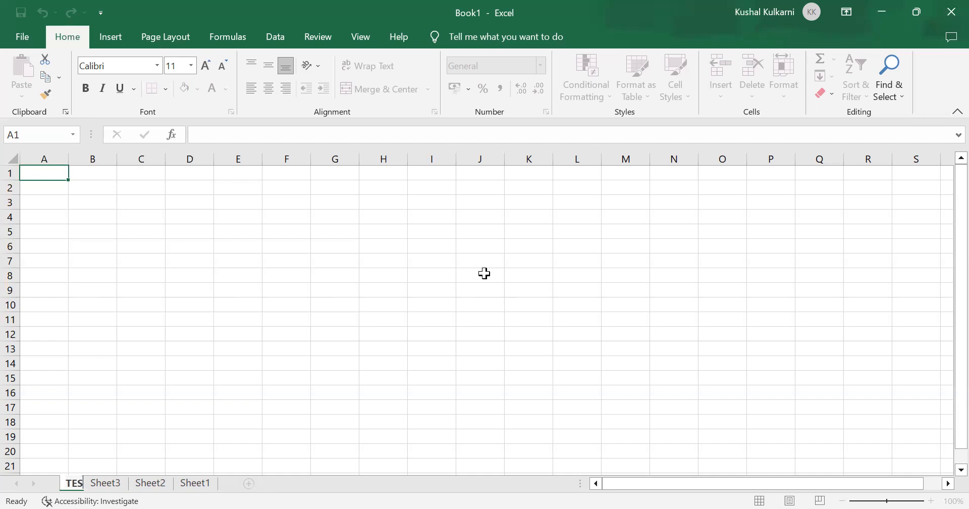
{"action": "type", "text": "TING"}
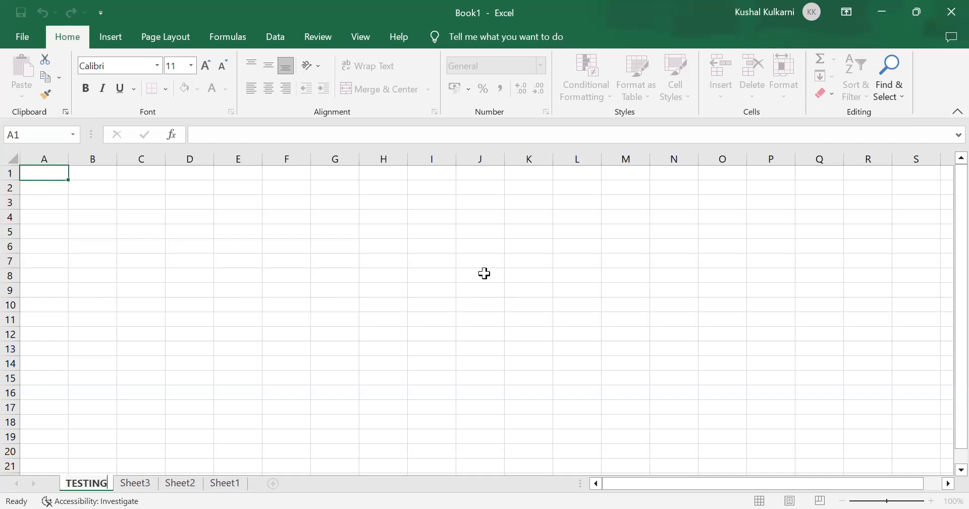
{"action": "key", "text": "Return"}
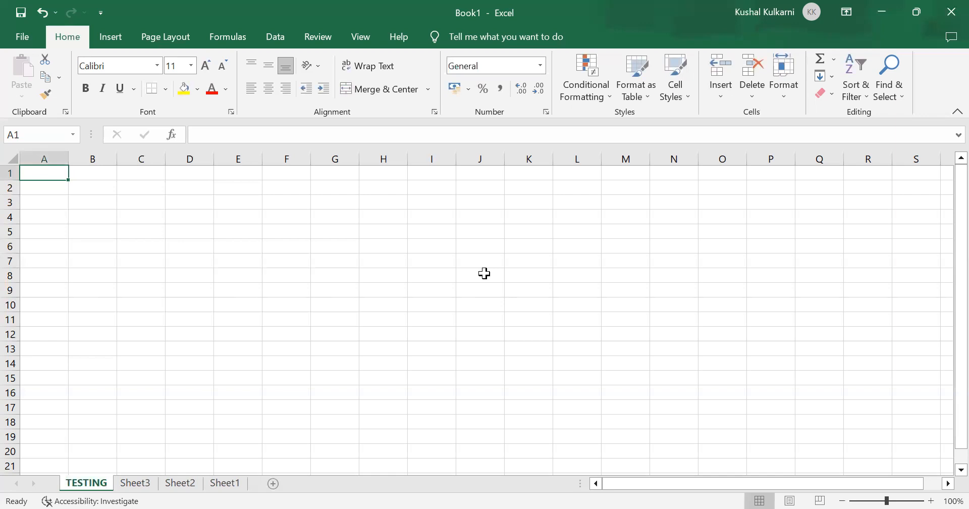
Step: Go through the worksheets from Sheet3 to Sheet1 and return to the TESTING sheet
{"action": "key", "text": "ctrl+Page_Down"}
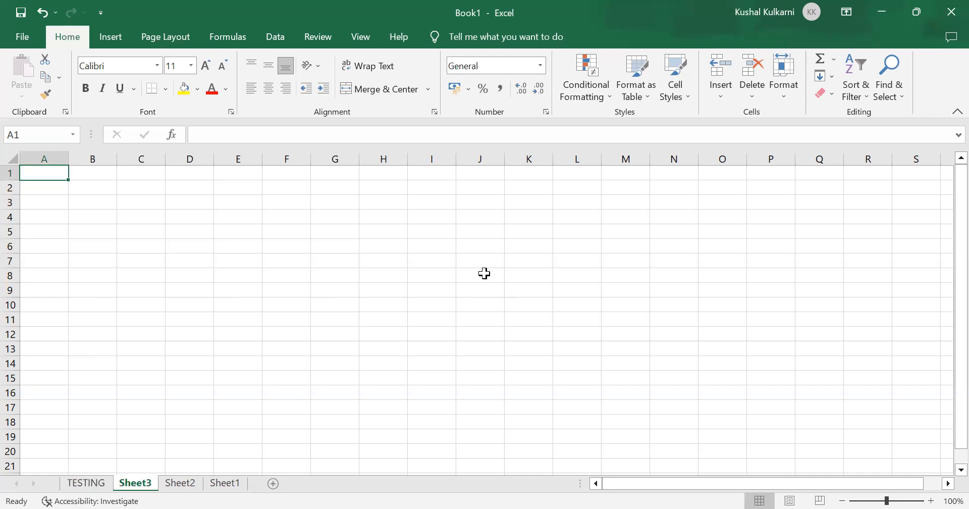
{"action": "key", "text": "ctrl+Page_Down"}
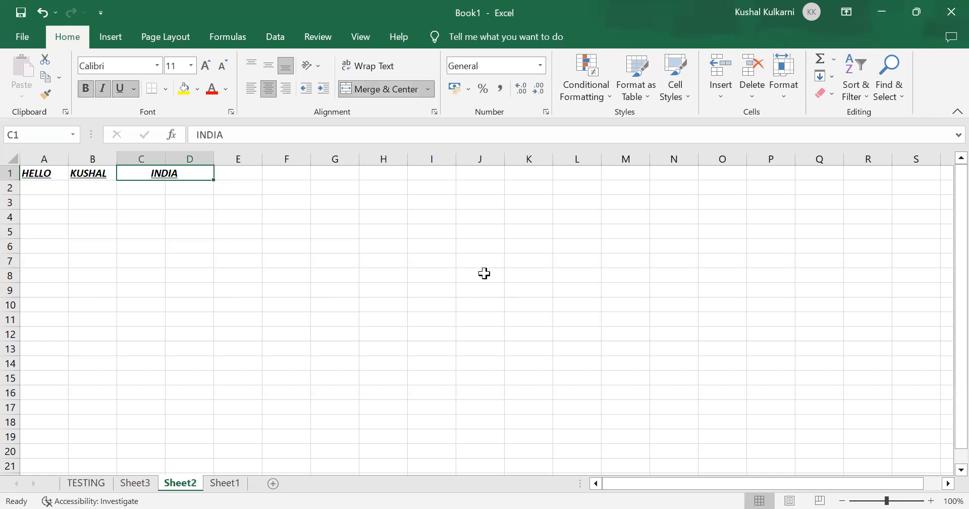
{"action": "key", "text": "ctrl+Page_Down"}
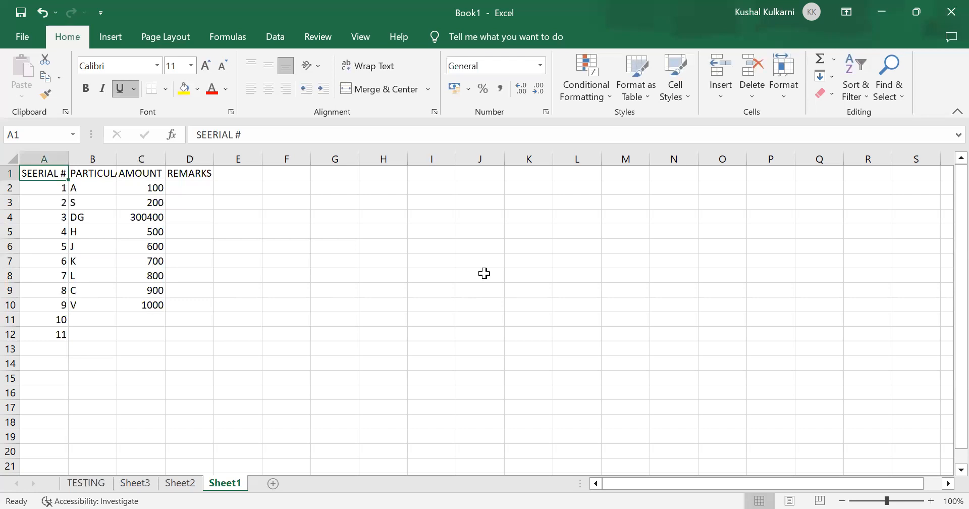
{"action": "key", "text": "ctrl+Page_Up"}
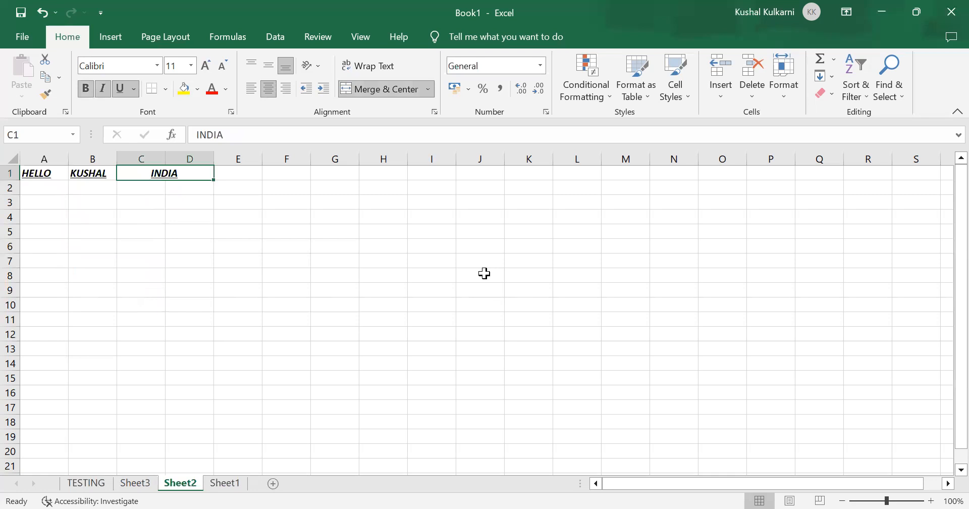
{"action": "key", "text": "ctrl+Page_Up"}
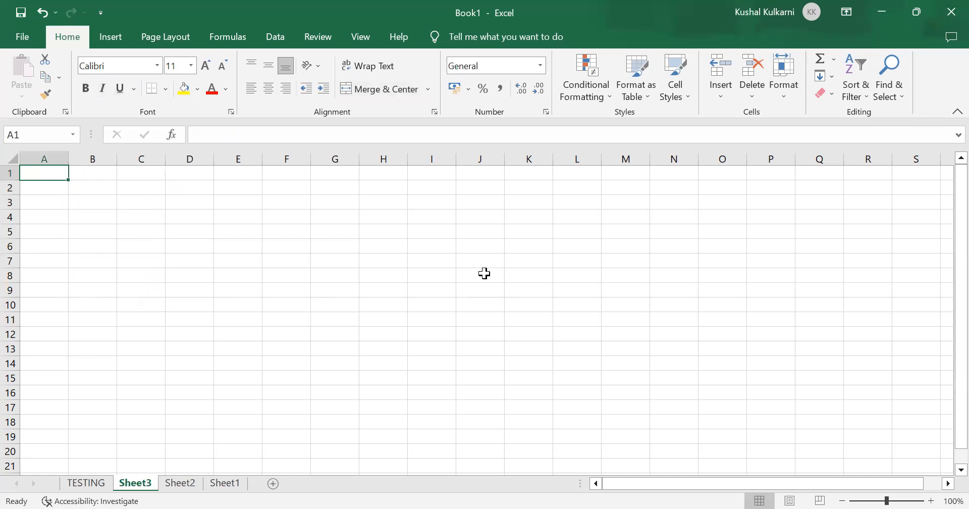
{"action": "key", "text": "ctrl+Page_Up"}
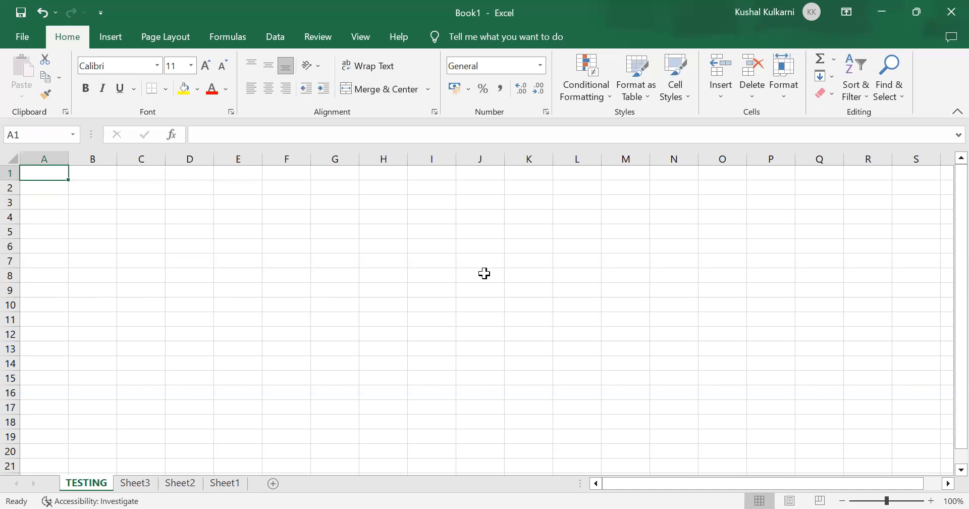
Step: Move the TESTING worksheet within Book1 to the place before Sheet3, without creating a copy
{"action": "key", "text": "alt+e"}
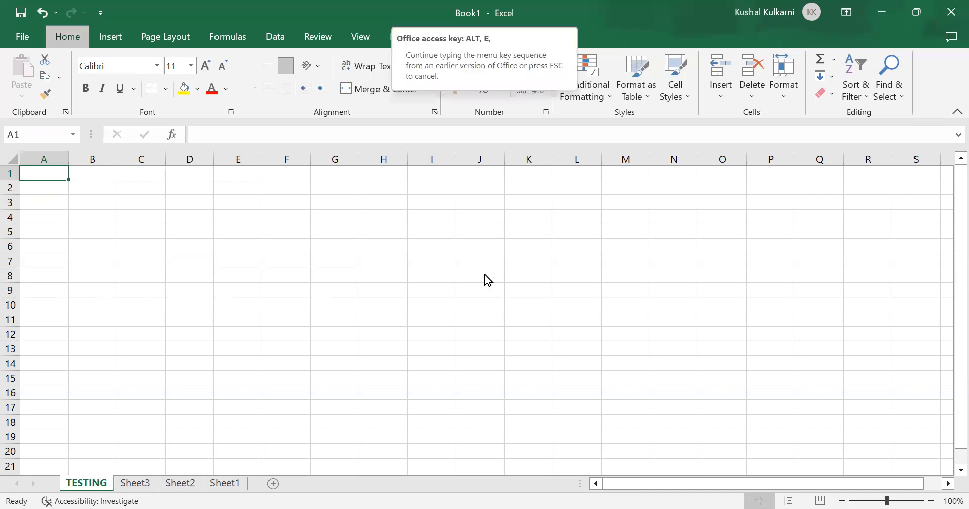
{"action": "key", "text": "m"}
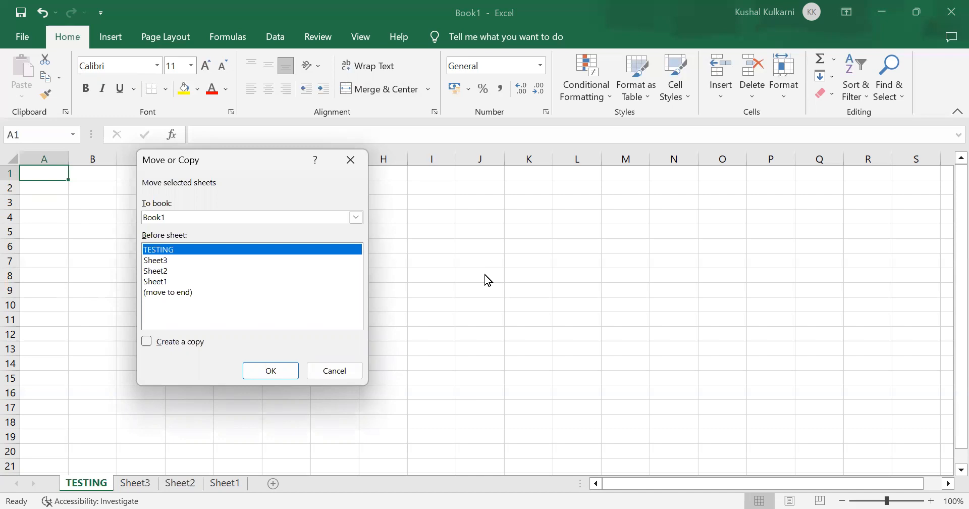
{"action": "key", "text": "Down"}
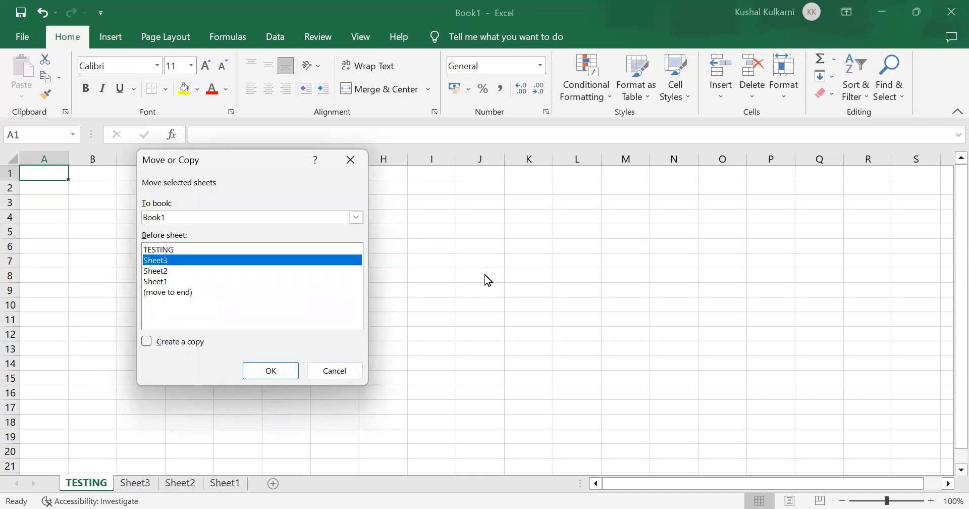
{"action": "key", "text": "Down"}
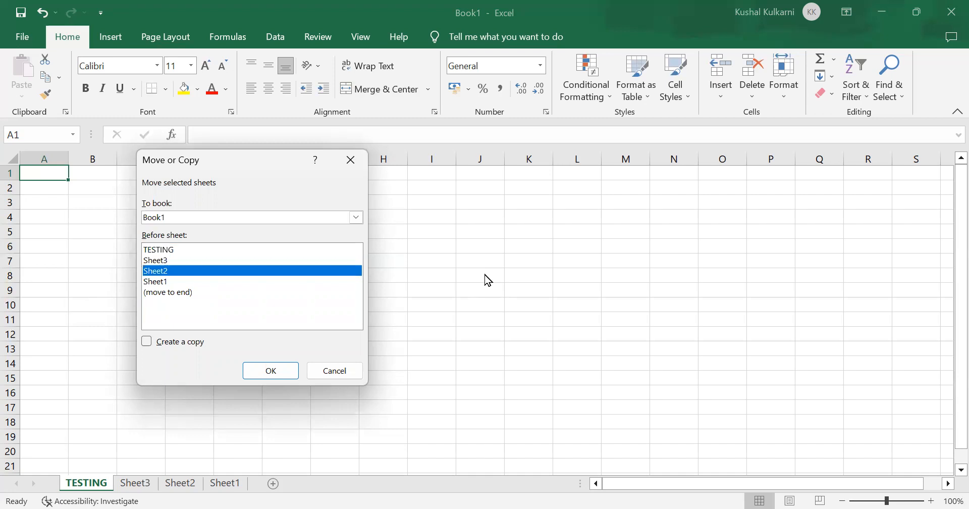
{"action": "key", "text": "Up"}
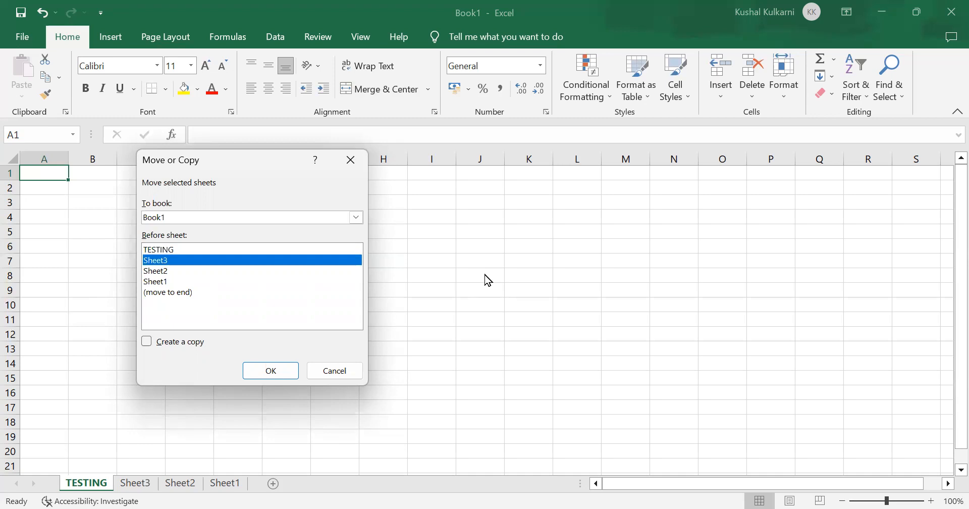
{"action": "key", "text": "Down"}
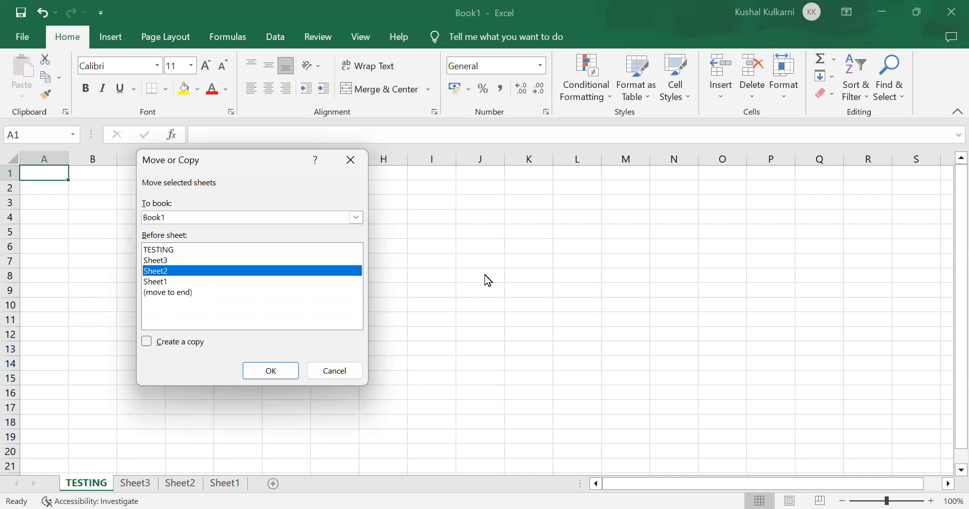
{"action": "key", "text": "Down"}
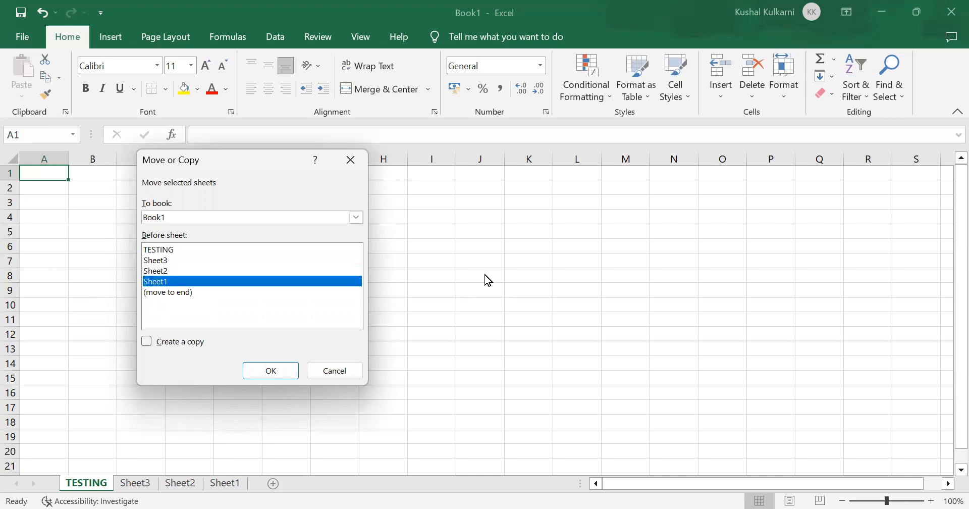
{"action": "key", "text": "Down"}
{"action": "key", "text": "Up"}
{"action": "key", "text": "Up"}
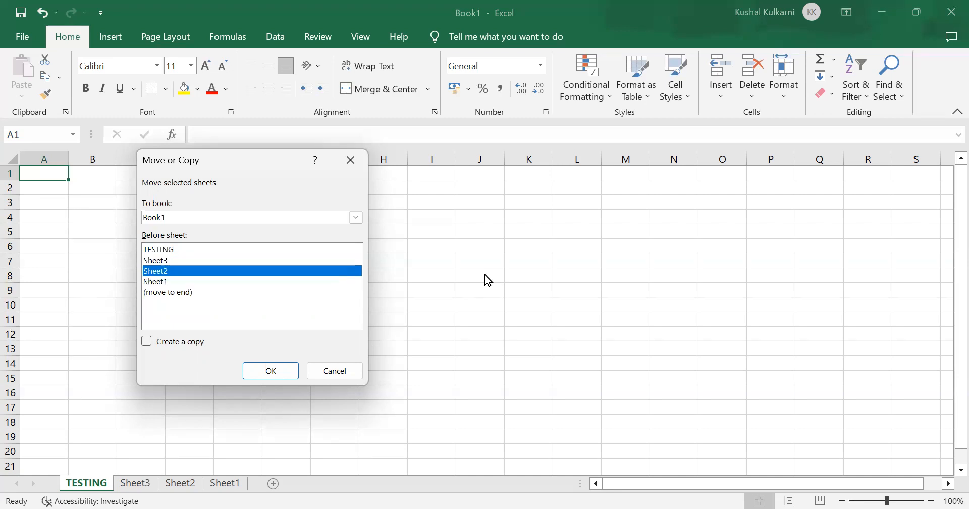
{"action": "key", "text": "Up"}
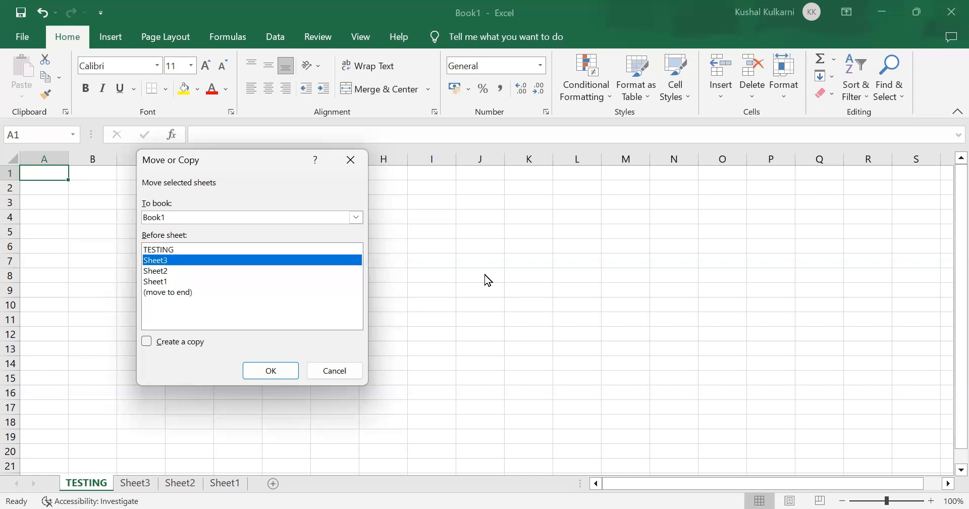
{"action": "key", "text": "Return"}
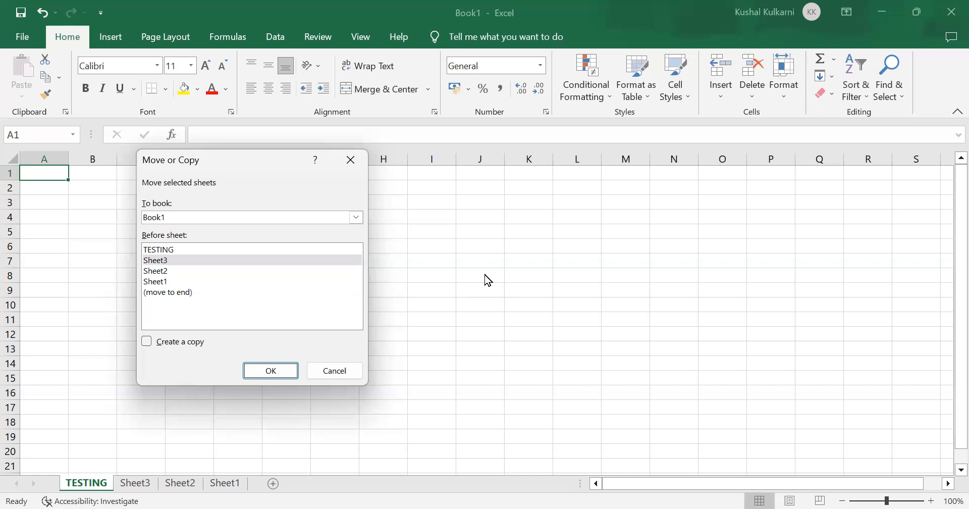
{"action": "key", "text": "Return"}
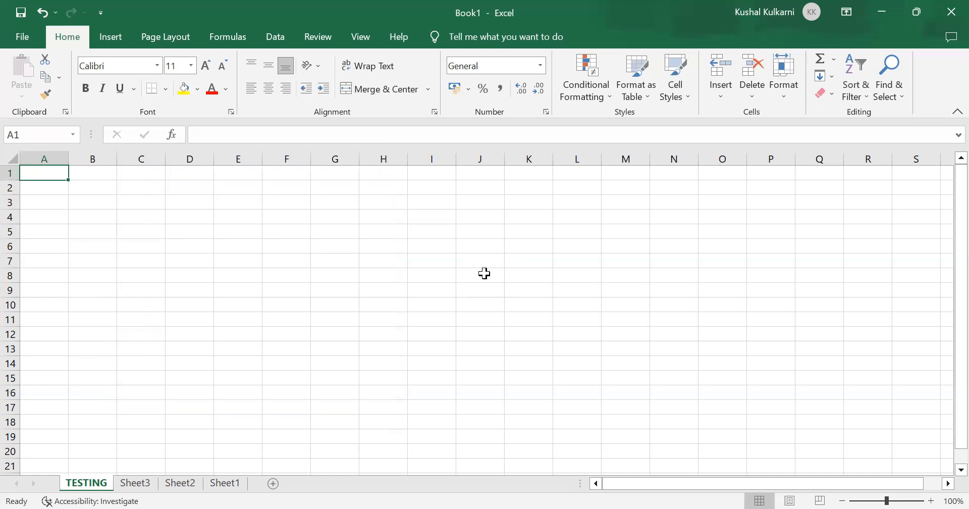
Step: Go through the worksheets from TESTING to Sheet1 and back to check their order
{"action": "key", "text": "ctrl+Page_Down"}
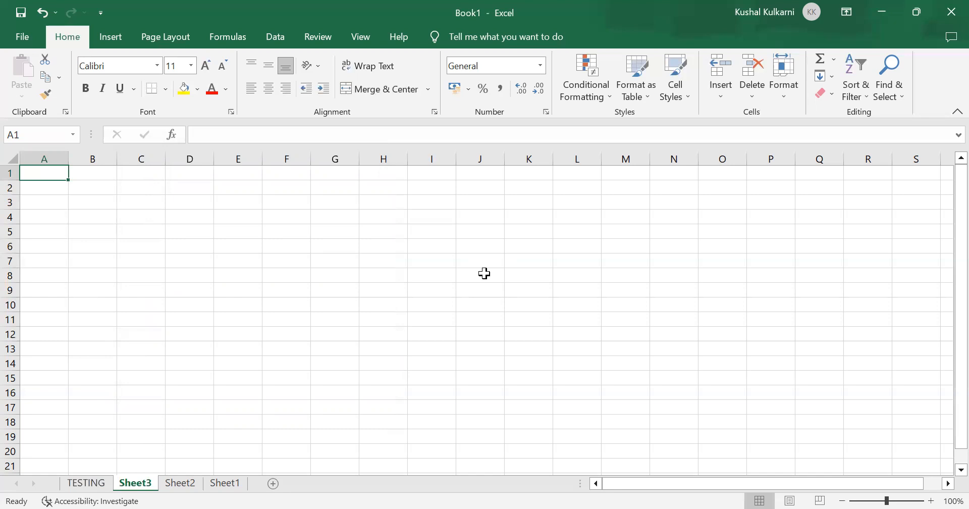
{"action": "key", "text": "ctrl+Page_Down"}
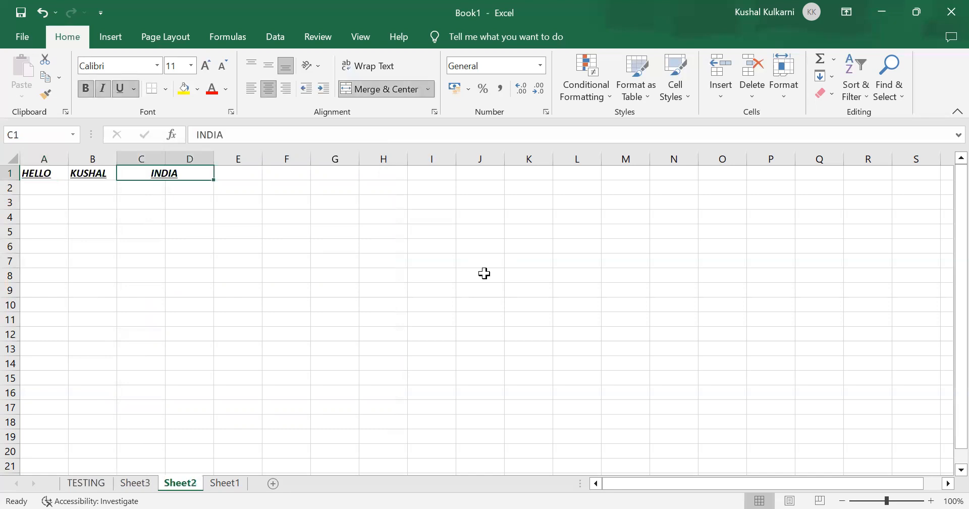
{"action": "key", "text": "ctrl+Page_Down"}
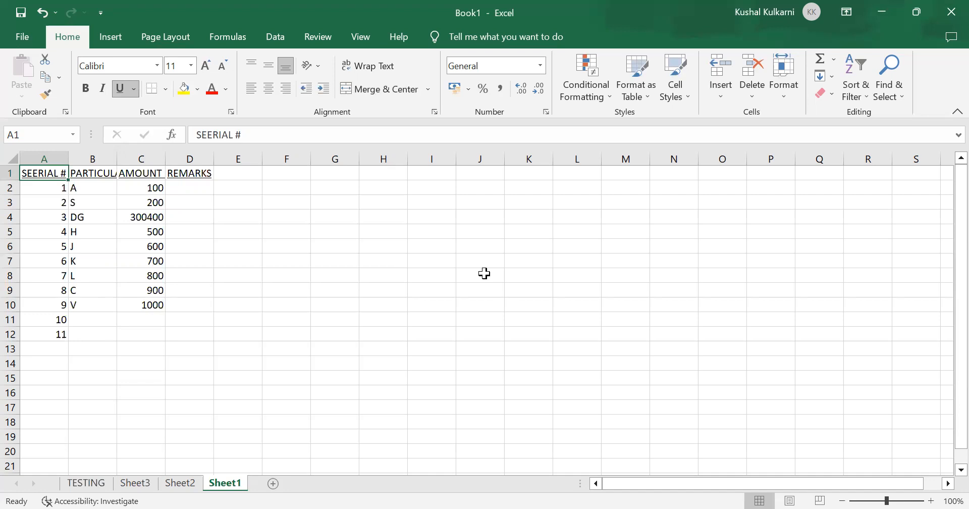
{"action": "key", "text": "ctrl+Page_Up"}
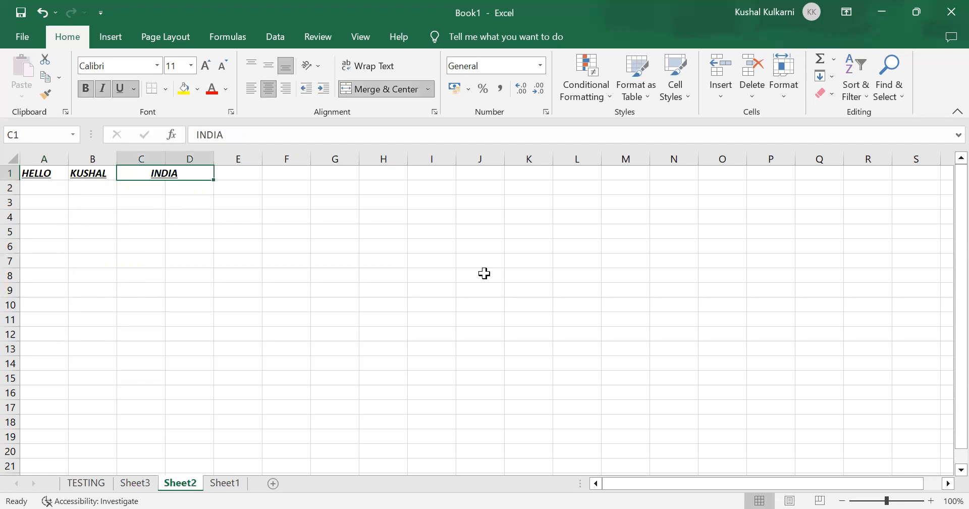
{"action": "key", "text": "ctrl+Page_Up"}
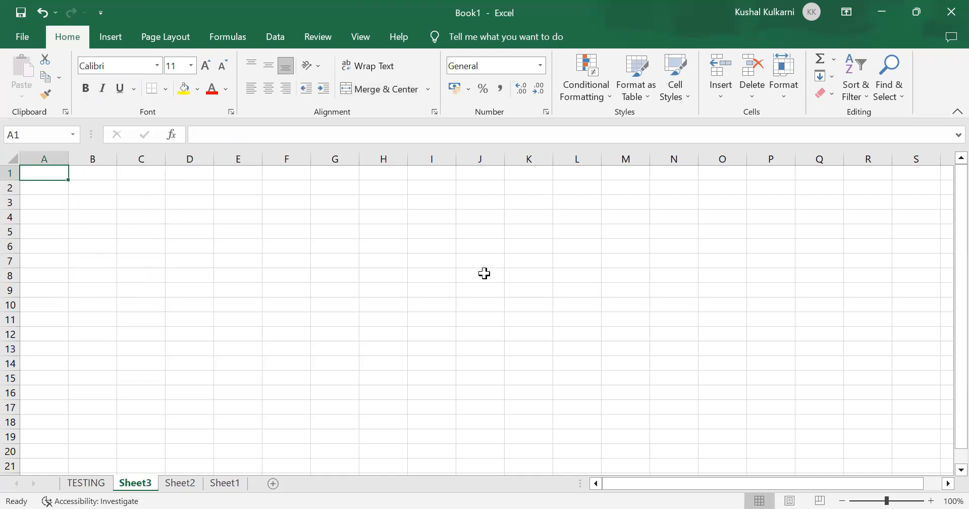
{"action": "key", "text": "ctrl+Page_Up"}
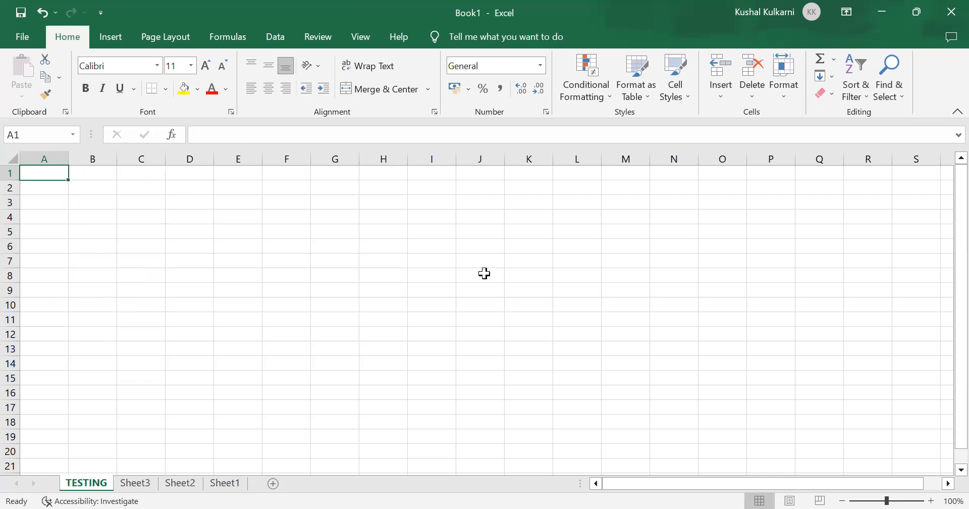
Step: Repeat the move of the TESTING worksheet, choosing Sheet3 as the sheet it goes before
{"action": "key", "text": "alt+e"}
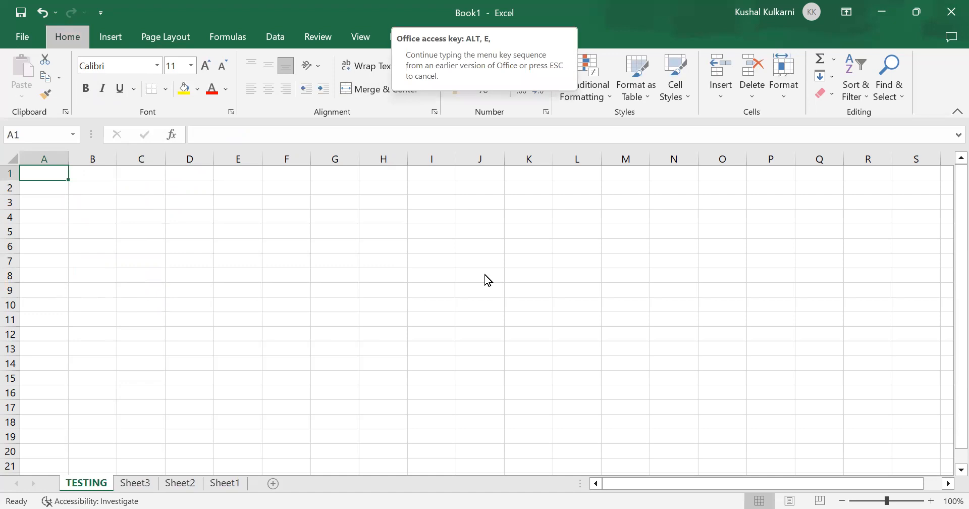
{"action": "key", "text": "m"}
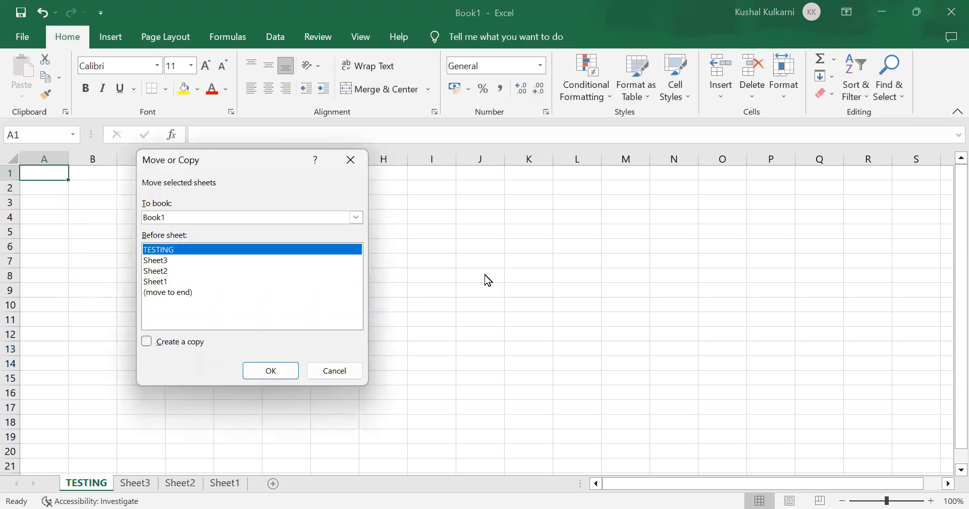
{"action": "key", "text": "Down"}
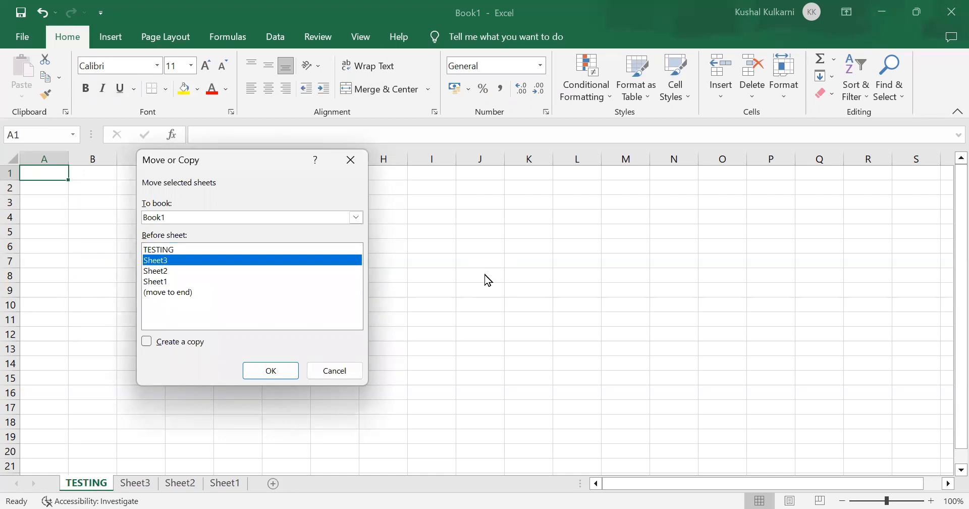
{"action": "key", "text": "Tab"}
{"action": "key", "text": "Tab"}
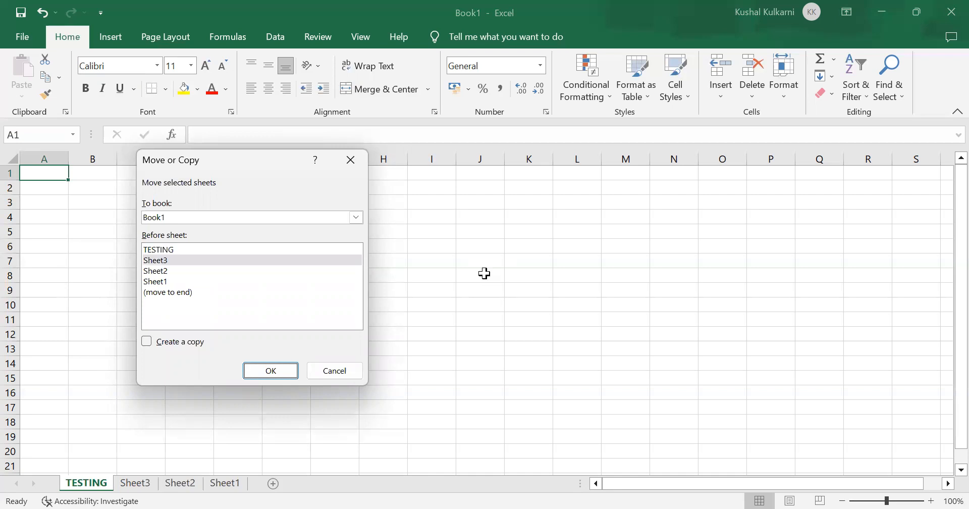
{"action": "key", "text": "Return"}
Step: Review Sheet3, Sheet2 and Sheet1 in turn, ending back on the TESTING worksheet
{"action": "key", "text": "ctrl+Page_Down"}
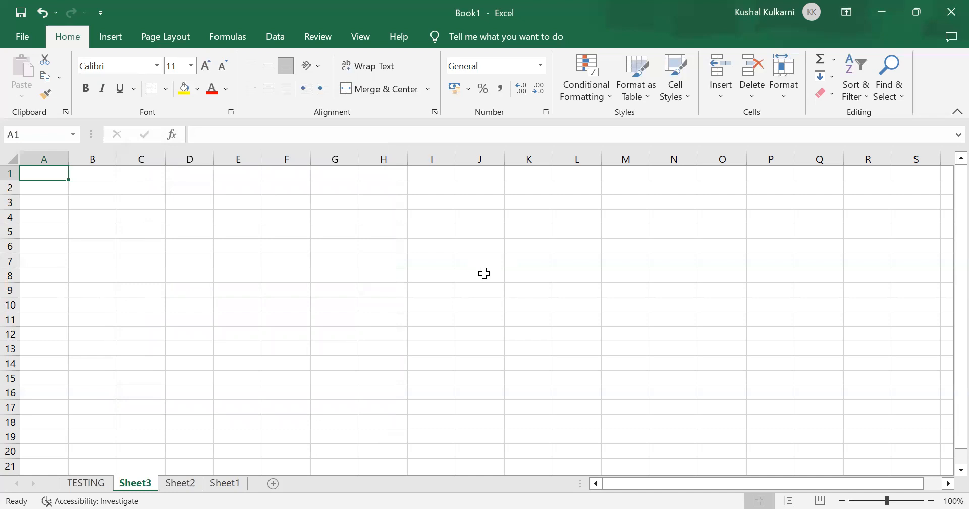
{"action": "key", "text": "ctrl+Page_Down"}
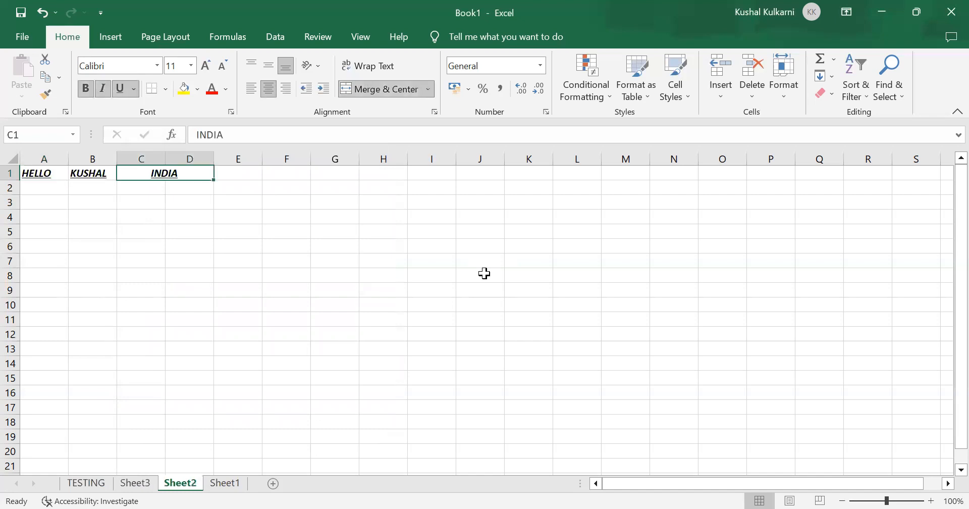
{"action": "key", "text": "ctrl+Page_Down"}
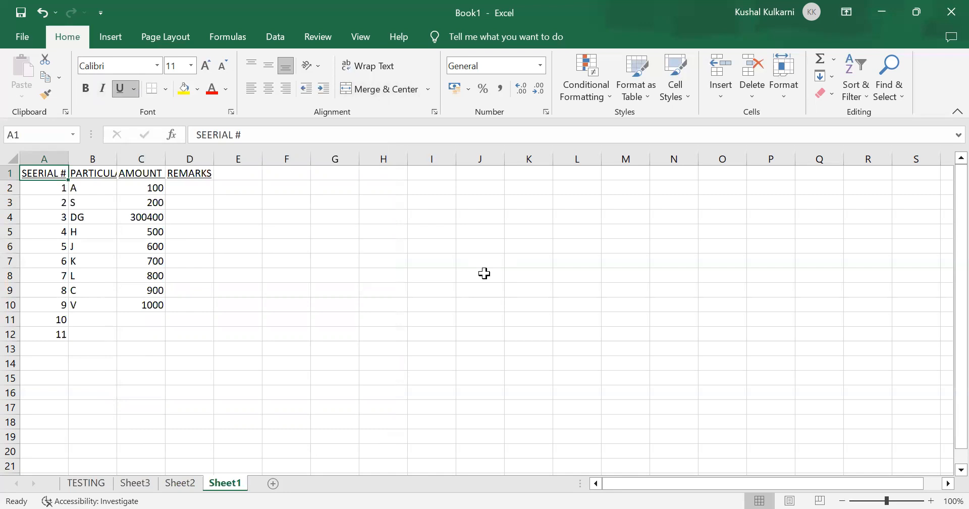
{"action": "key", "text": "ctrl+Page_Up"}
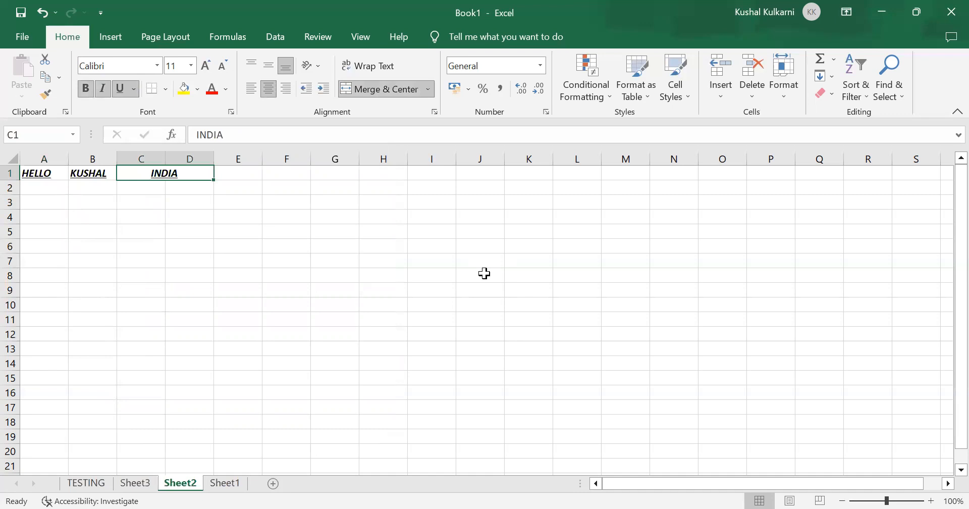
{"action": "key", "text": "ctrl+Page_Up"}
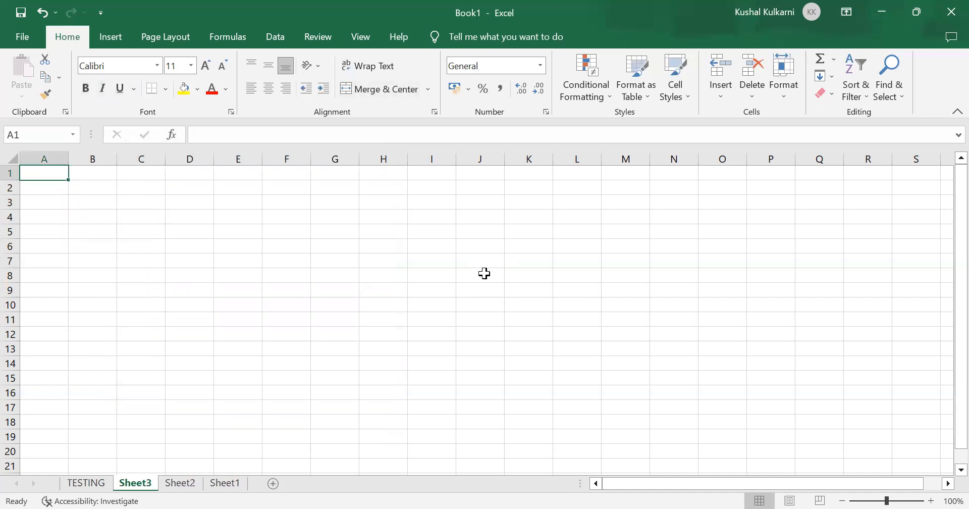
{"action": "key", "text": "ctrl+Page_Up"}
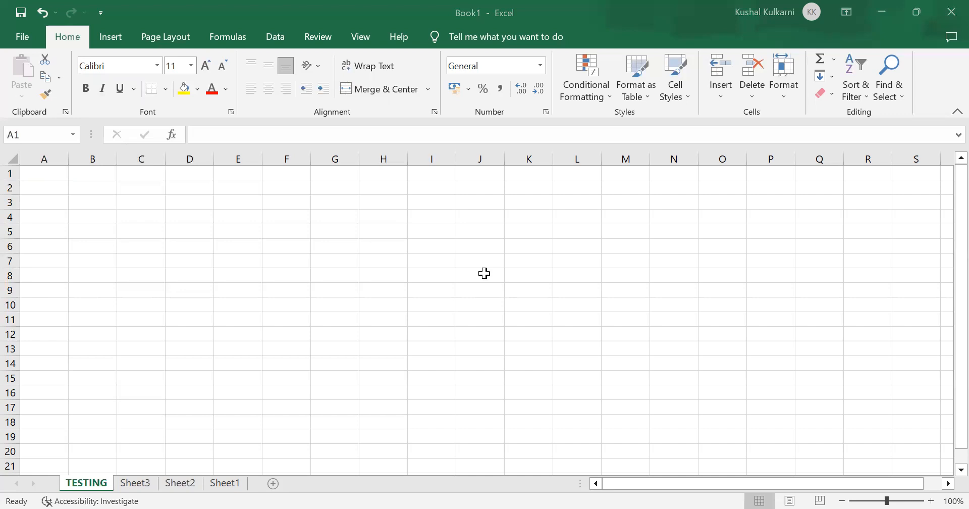
{"action": "left_click", "coordinate": [485, 273]}
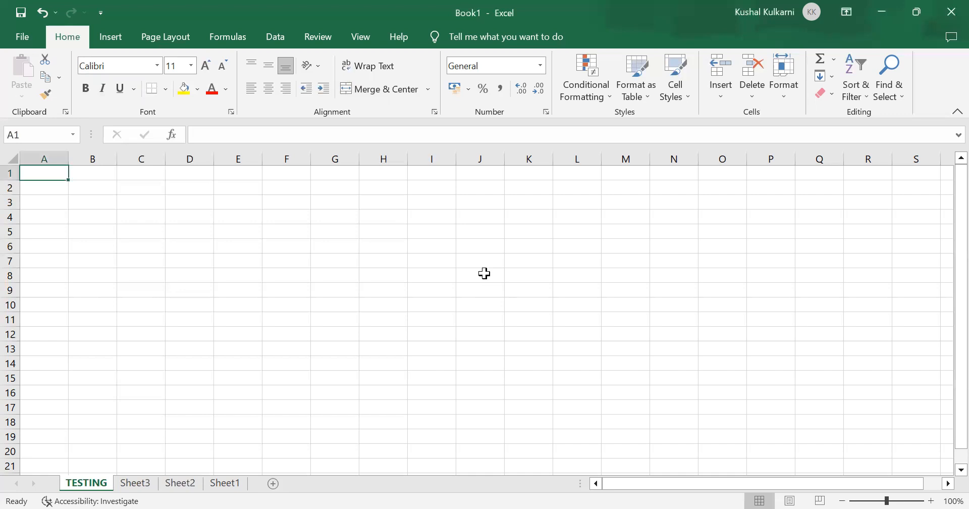
{"action": "key", "text": "ctrl+Page_Down"}
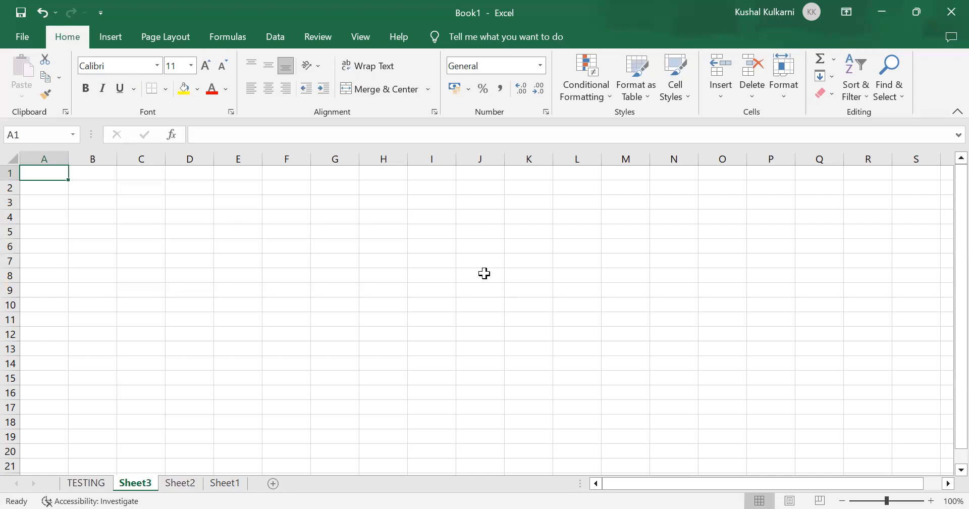
{"action": "key", "text": "ctrl+Page_Up"}
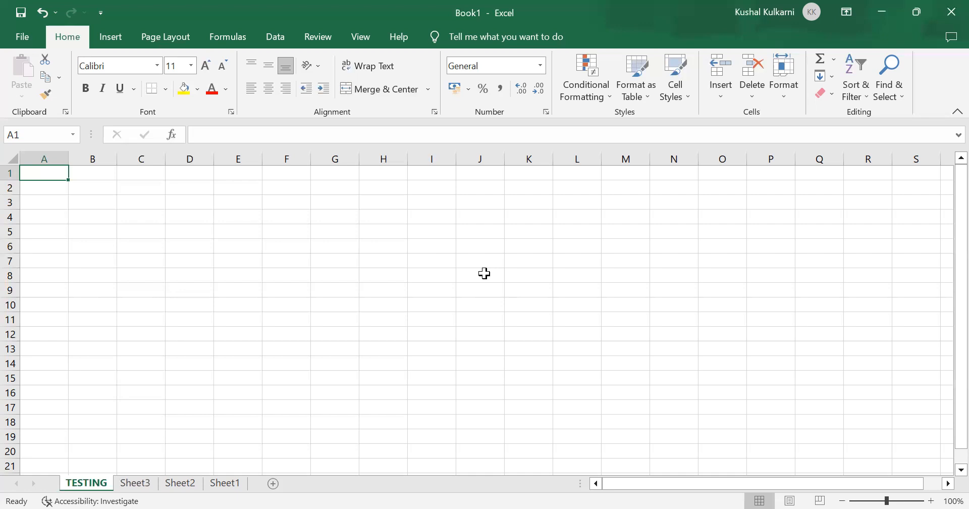
Step: Delete the TESTING worksheet, check Sheet2 and return to Sheet3
{"action": "key", "text": "alt+e"}
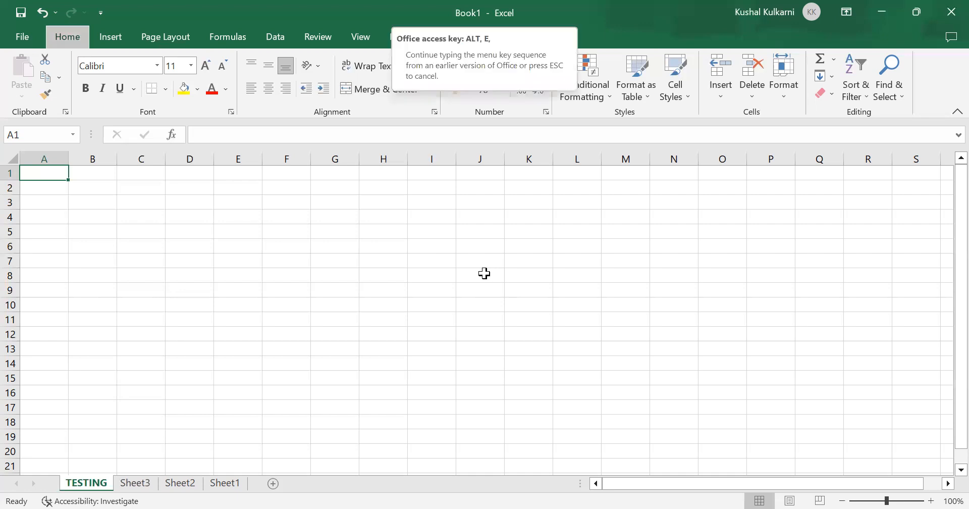
{"action": "key", "text": "l"}
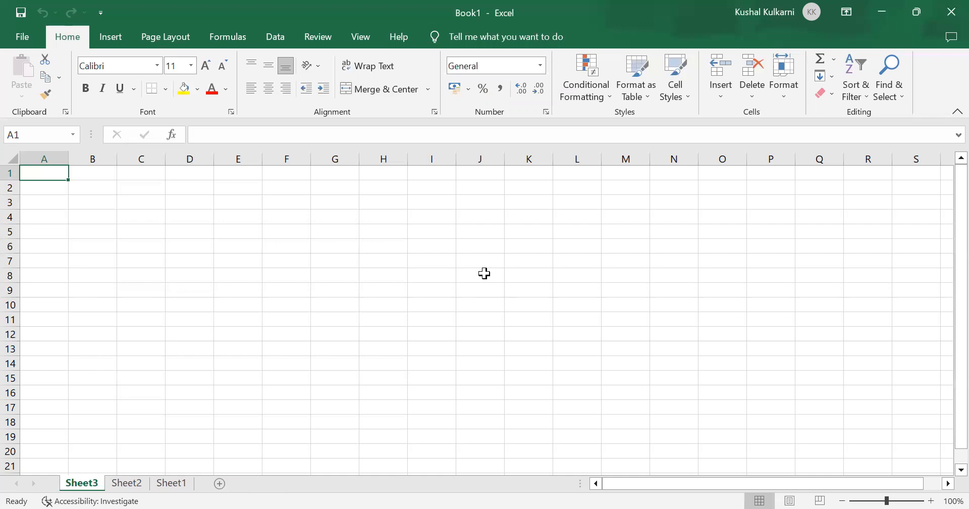
{"action": "key", "text": "ctrl+Page_Down"}
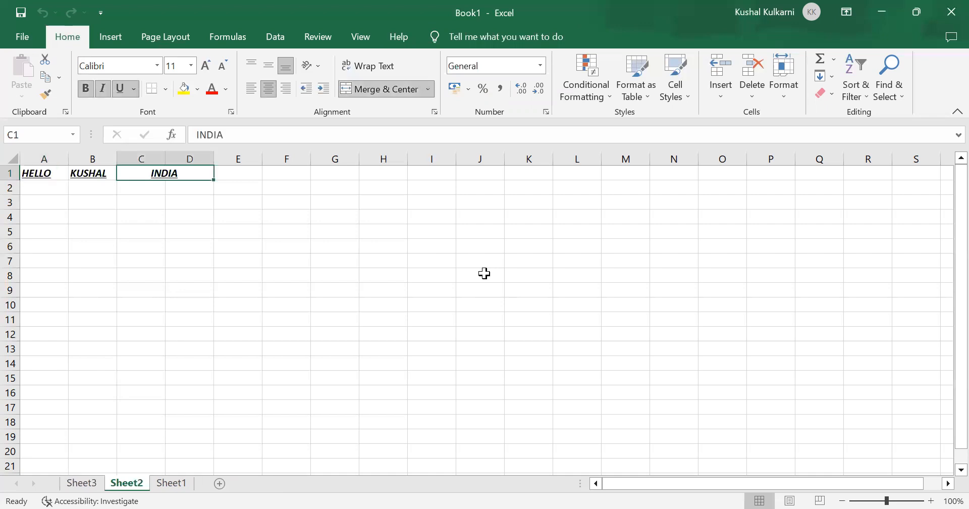
{"action": "key", "text": "ctrl+Page_Up"}
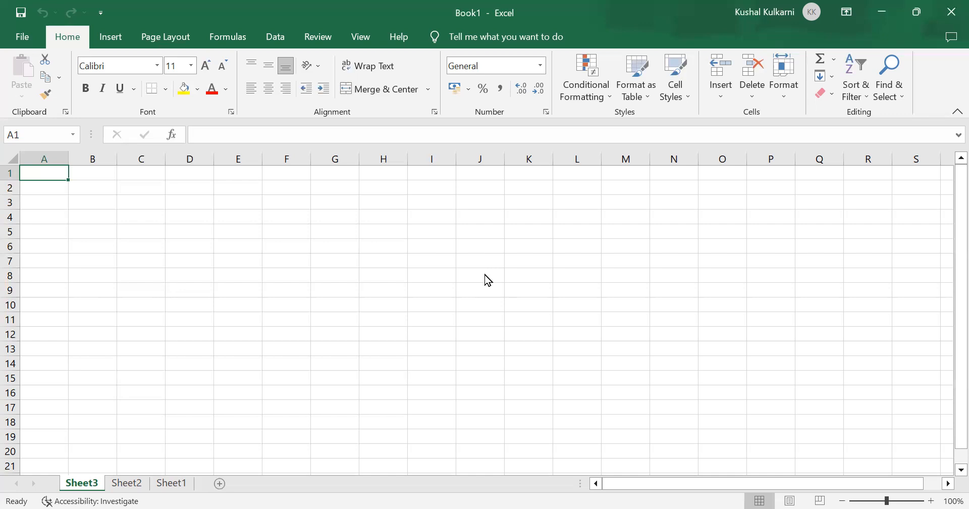
{"action": "key", "text": "ctrl+n"}
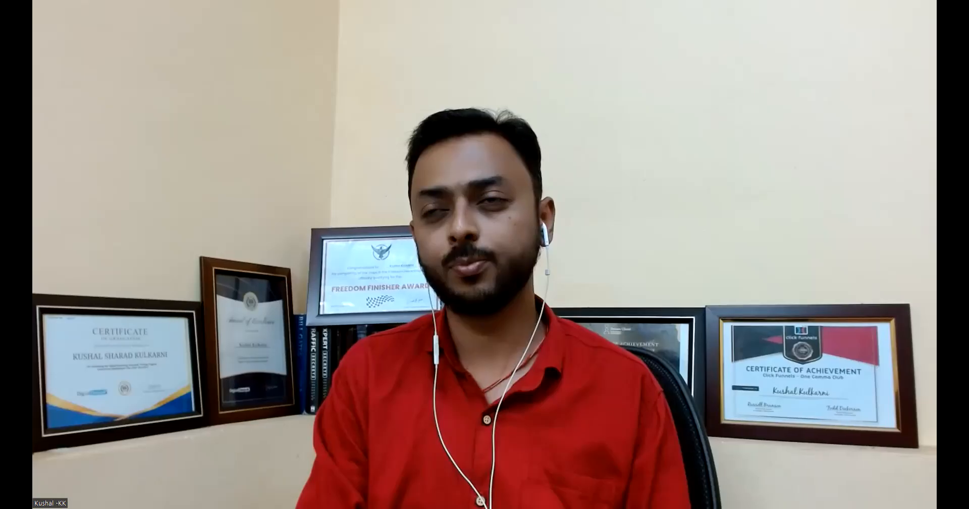